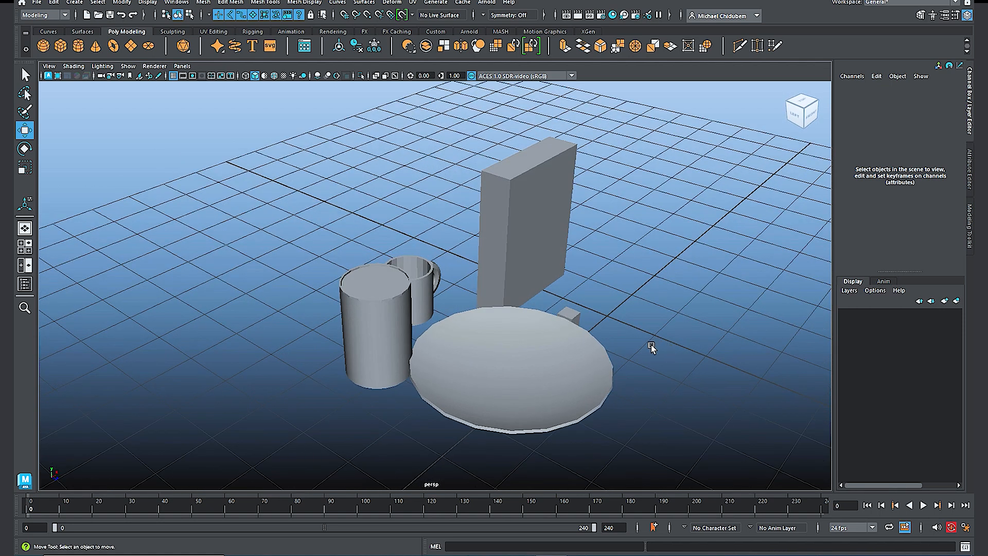
# Step: Save the scene under the new name "UV Export" in the Texturing project's scenes folder
pyautogui.keyDown('alt'); pyautogui.moveTo(625, 366); pyautogui.dragTo(602, 374); pyautogui.keyUp('alt')
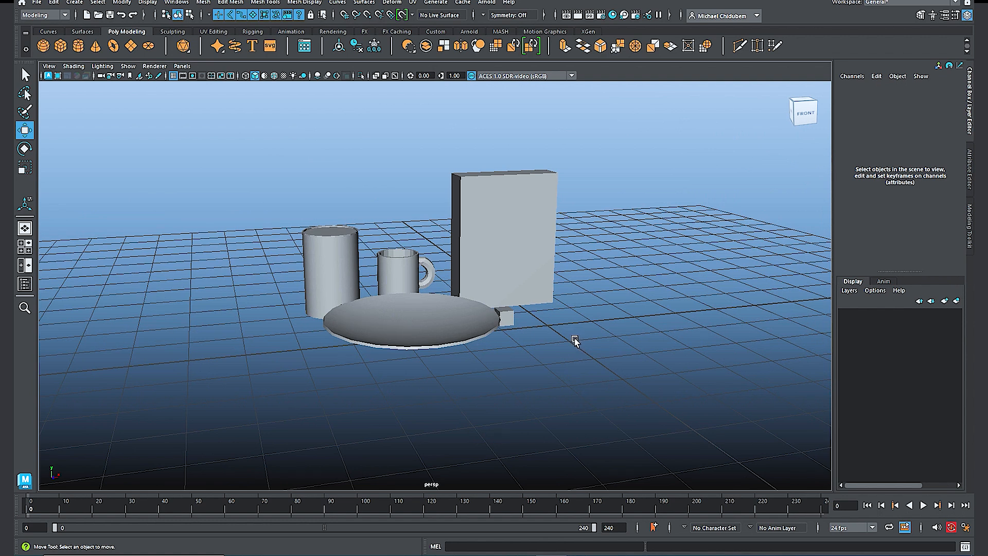
pyautogui.scroll(5, 575, 342)
pyautogui.keyDown('alt'); pyautogui.moveTo(562, 357); pyautogui.dragTo(530, 381); pyautogui.keyUp('alt')
pyautogui.scroll(-2, 531, 381)
pyautogui.scroll(-2, 546, 238)
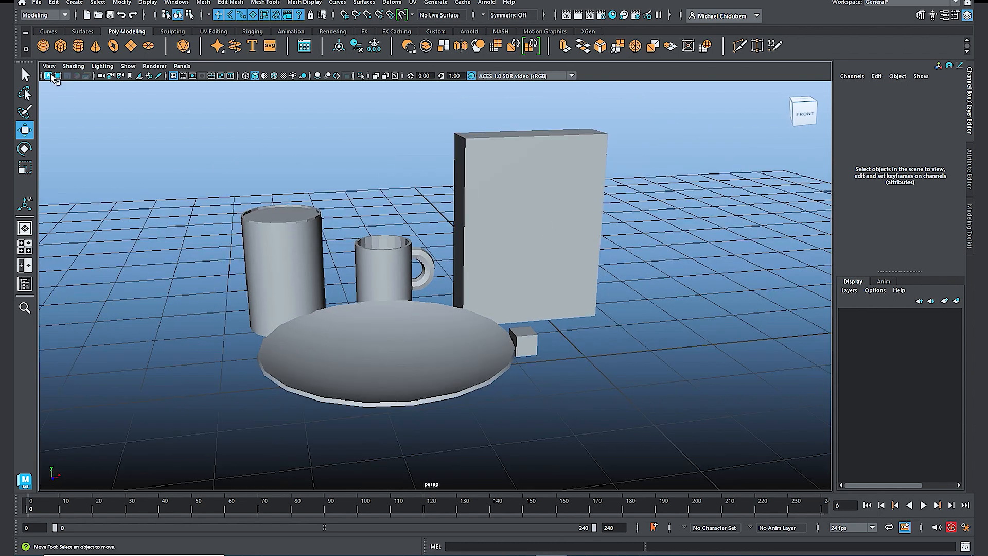
pyautogui.click(37, 2)
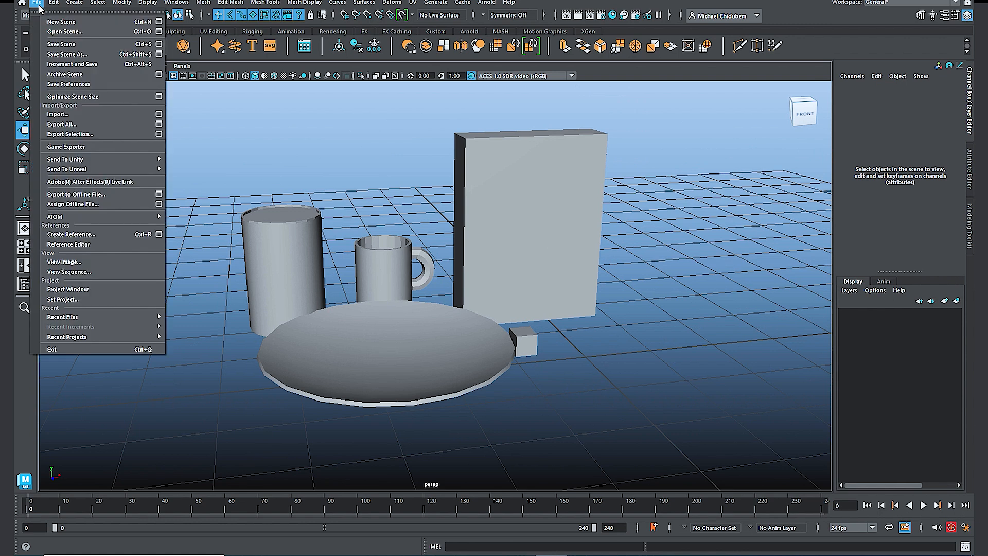
pyautogui.click(85, 56)
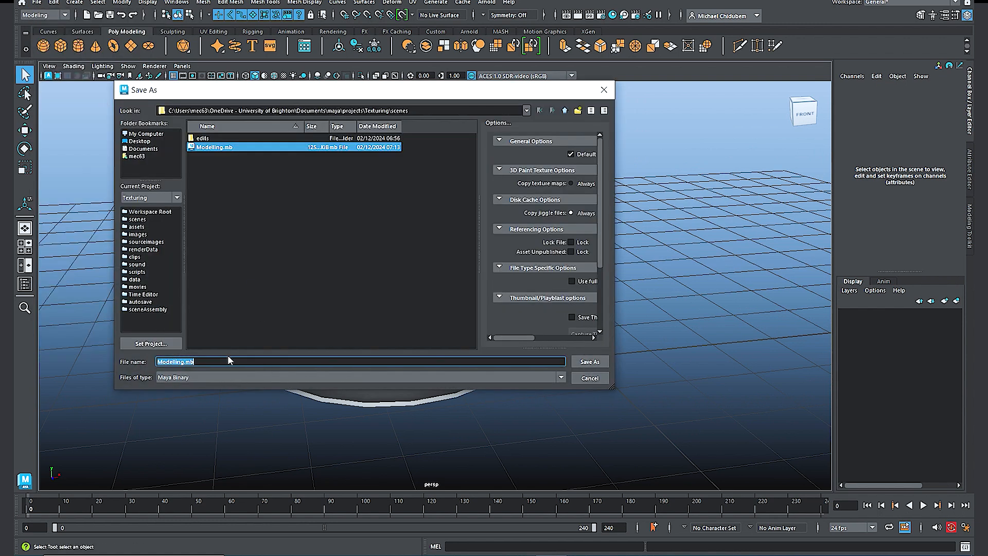
pyautogui.write('U')
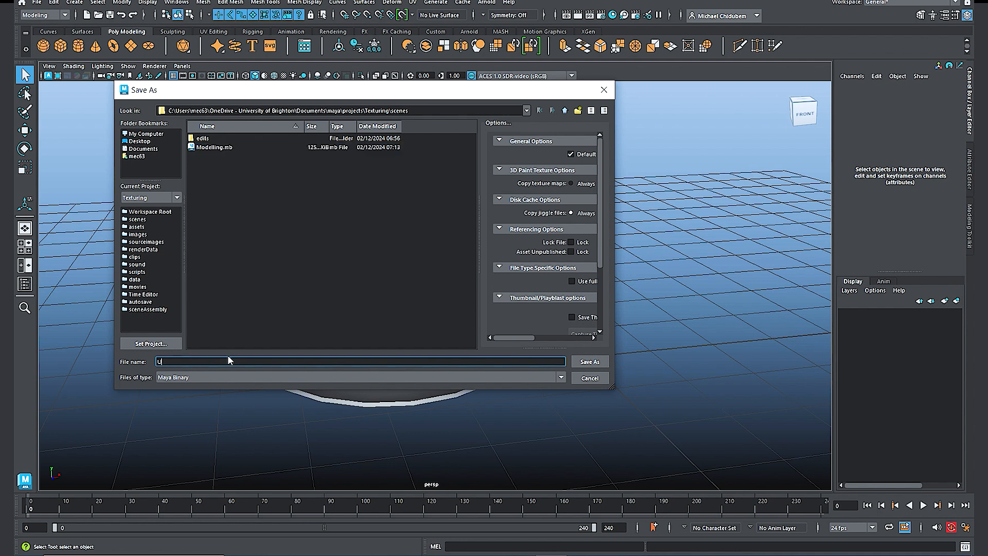
pyautogui.write('V Export')
pyautogui.press('Return')
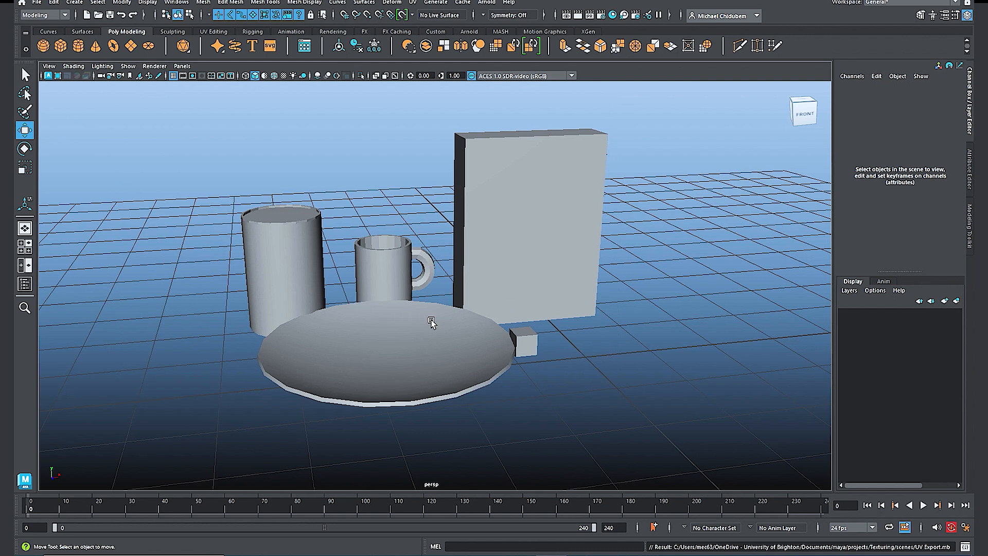
# Step: Switch to the UV Editing workspace and widen the perspective viewport slightly beside the UV Editor
pyautogui.keyDown('alt'); pyautogui.moveTo(431, 316); pyautogui.dragTo(626, 370); pyautogui.keyUp('alt')
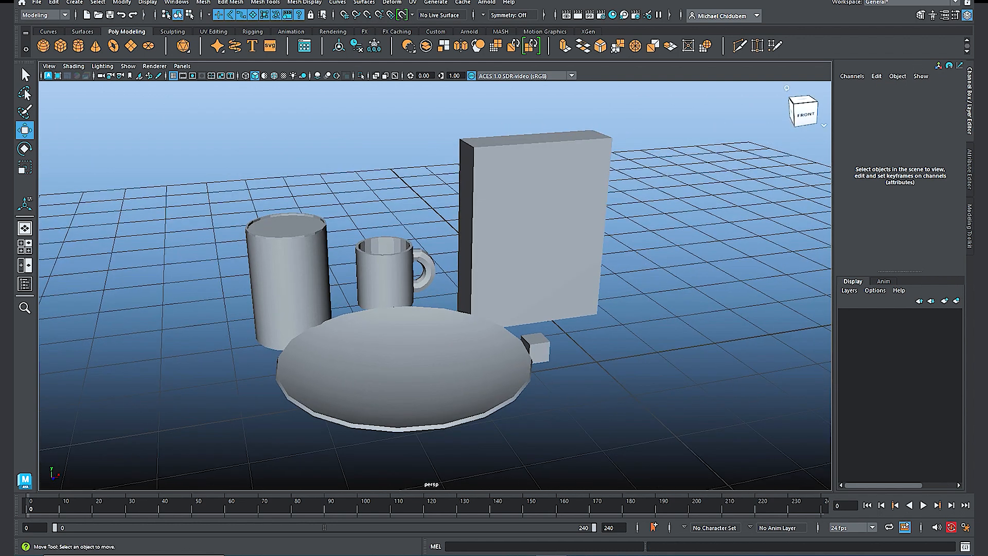
pyautogui.click(955, 3)
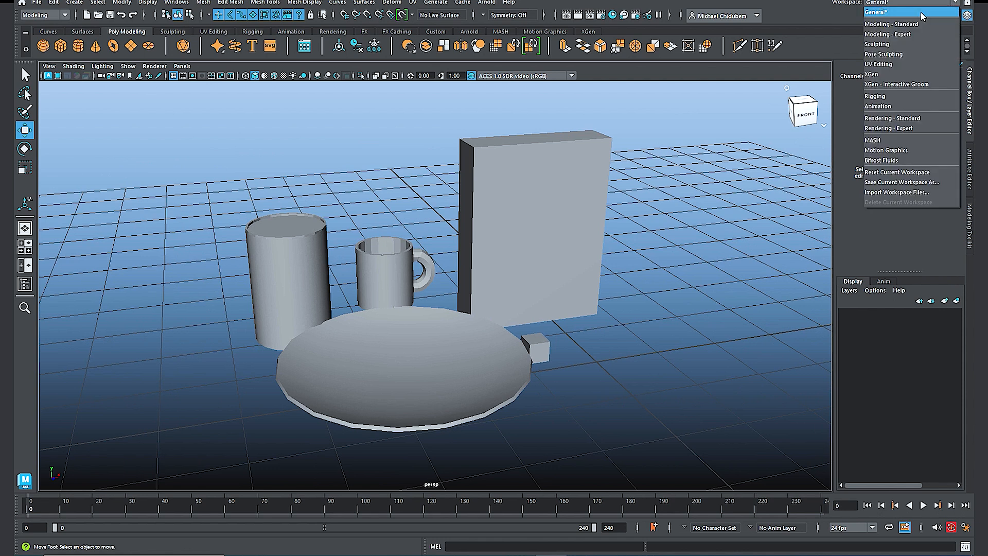
pyautogui.click(891, 63)
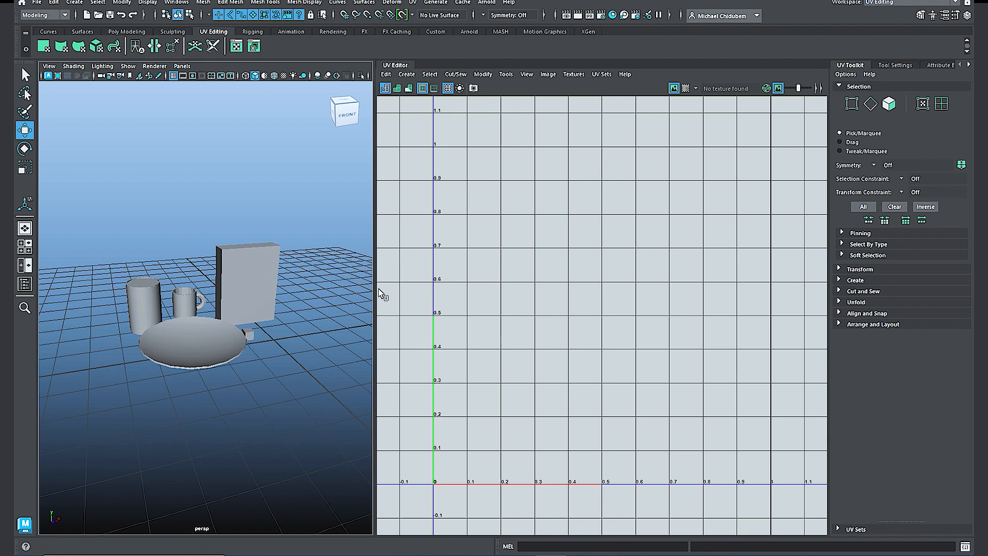
pyautogui.moveTo(375, 289); pyautogui.dragTo(396, 290)
pyautogui.scroll(3, 258, 309)
pyautogui.scroll(-2, 256, 311)
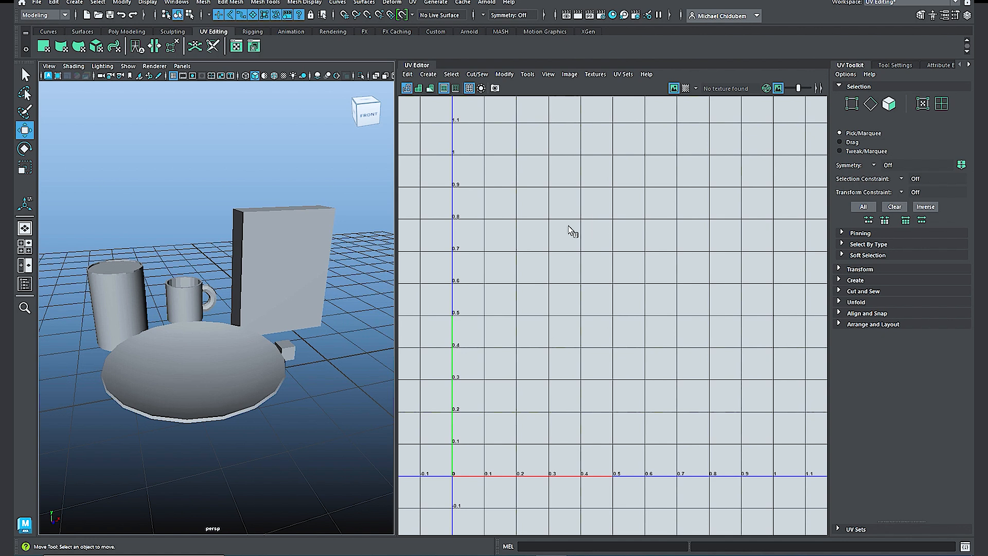
# Step: Apply an Automatic UV projection to the tall box
pyautogui.click(284, 286)
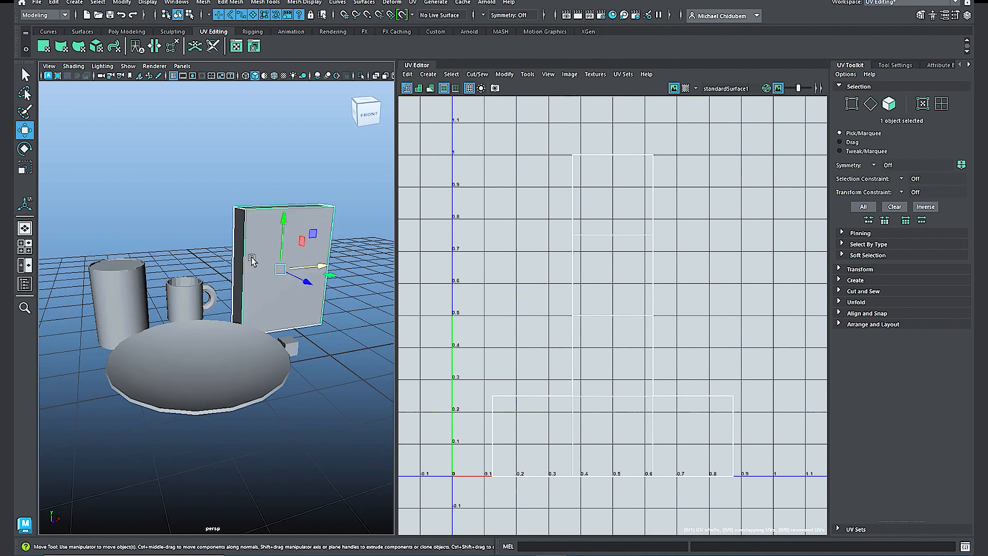
pyautogui.scroll(3, 297, 290)
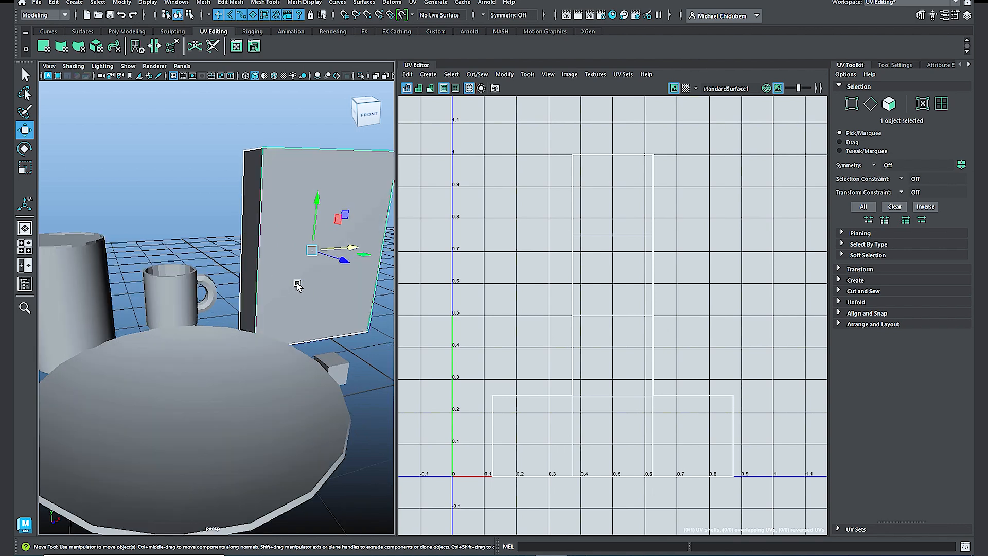
pyautogui.scroll(-3, 298, 280)
pyautogui.scroll(3, 390, 201)
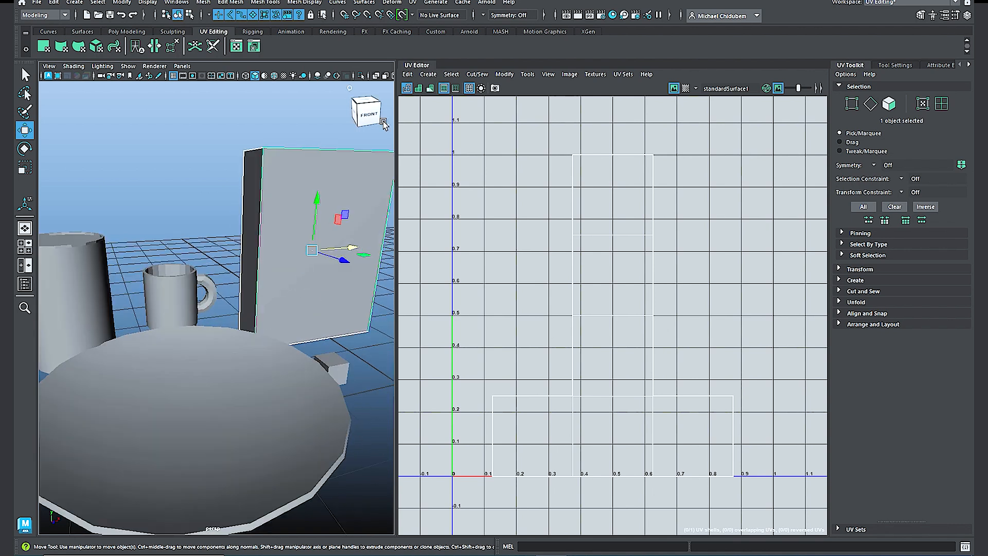
pyautogui.click(414, 3)
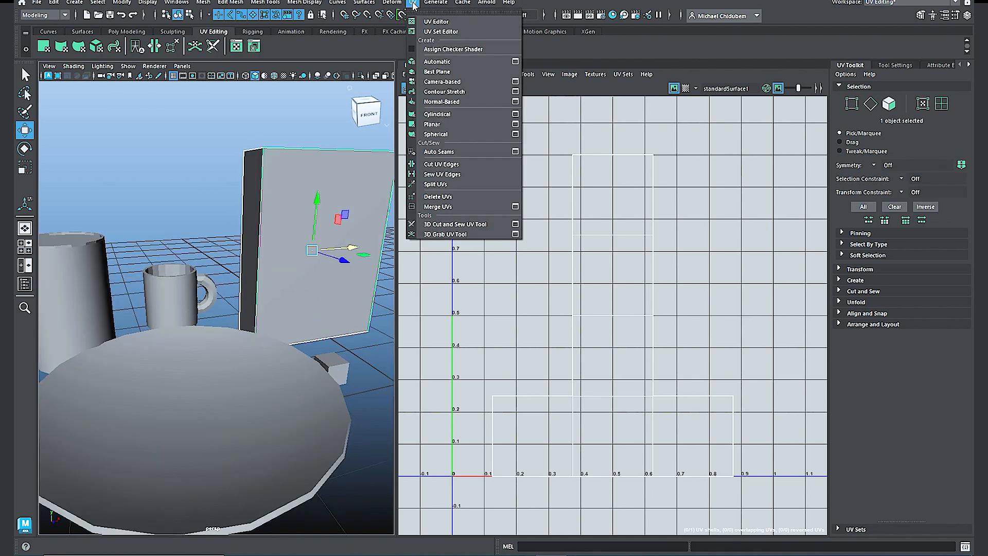
pyautogui.click(447, 62)
pyautogui.click(558, 330)
# Step: Move the box's large front-face UV shell straight up so it spans V 0.5 to 1
pyautogui.scroll(2, 543, 336)
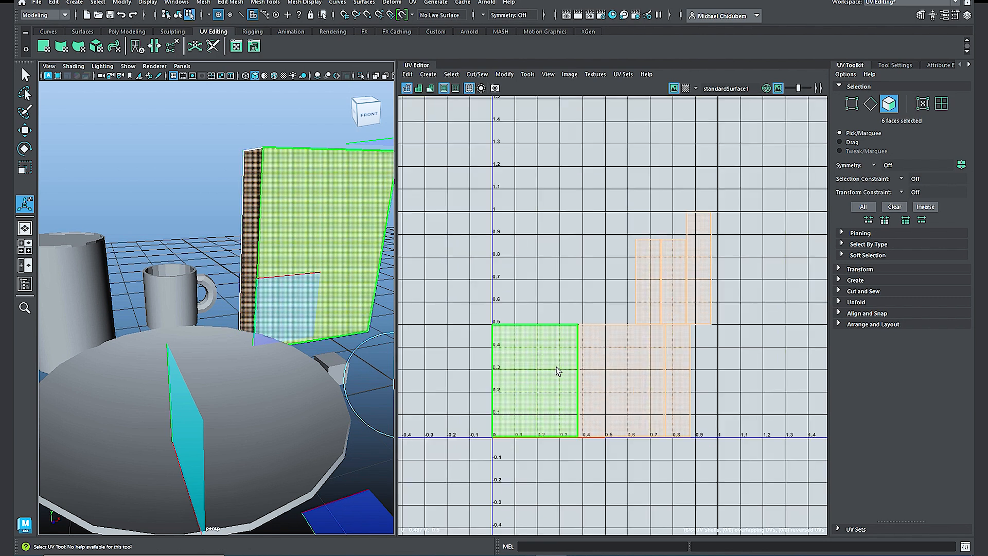
pyautogui.scroll(-1, 549, 366)
pyautogui.scroll(4, 548, 366)
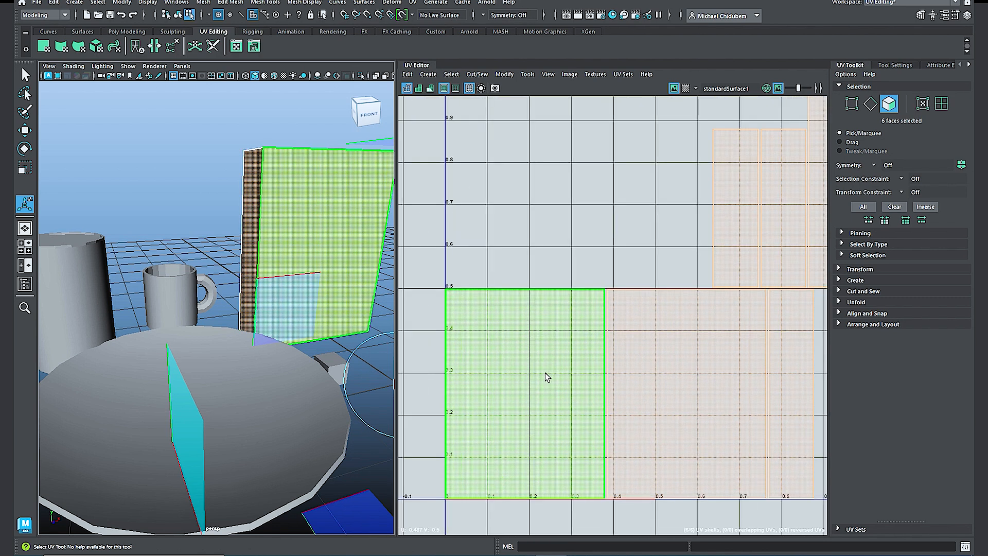
pyautogui.press('w')
pyautogui.click(552, 346)
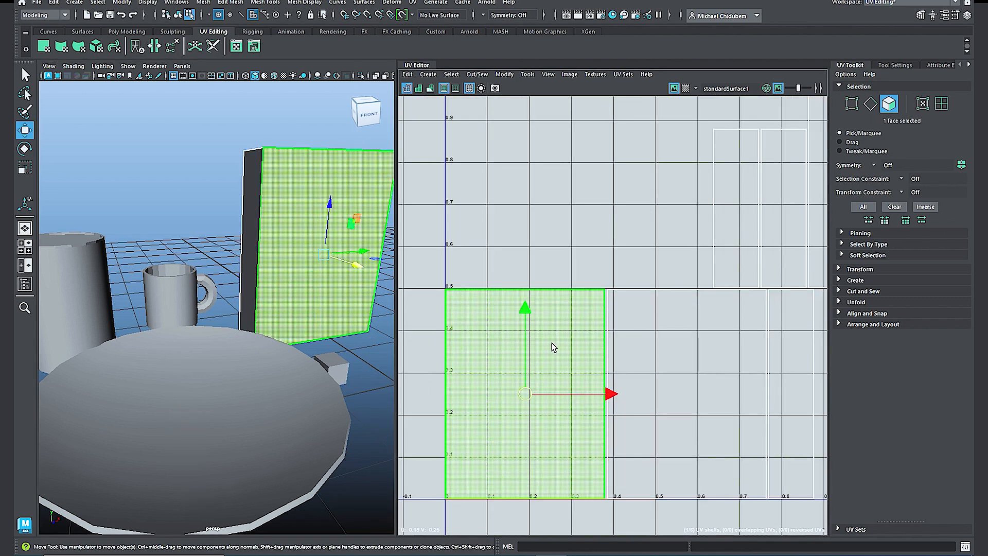
pyautogui.moveTo(525, 308); pyautogui.dragTo(522, 148)
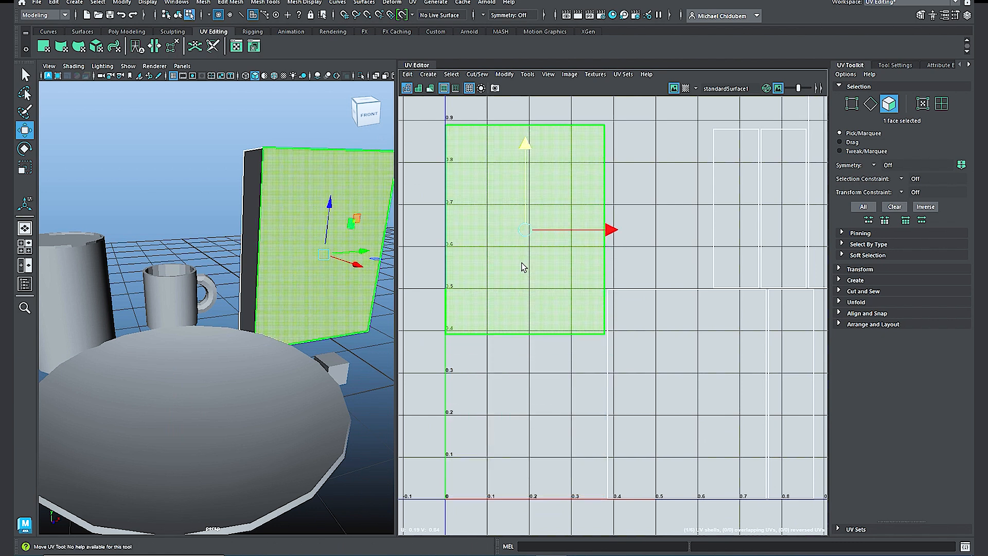
pyautogui.scroll(-5, 529, 301)
pyautogui.moveTo(526, 178); pyautogui.dragTo(533, 155)
# Step: Stitch the two narrow side faces onto the left and right UV edges of the box's front face
pyautogui.moveTo(565, 187); pyautogui.dragTo(569, 161, button='right')
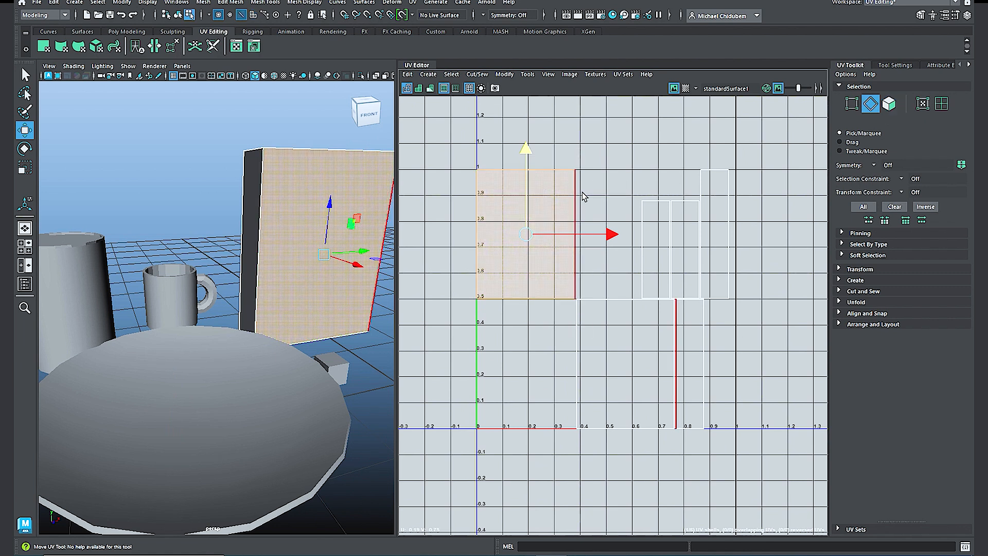
pyautogui.click(575, 218)
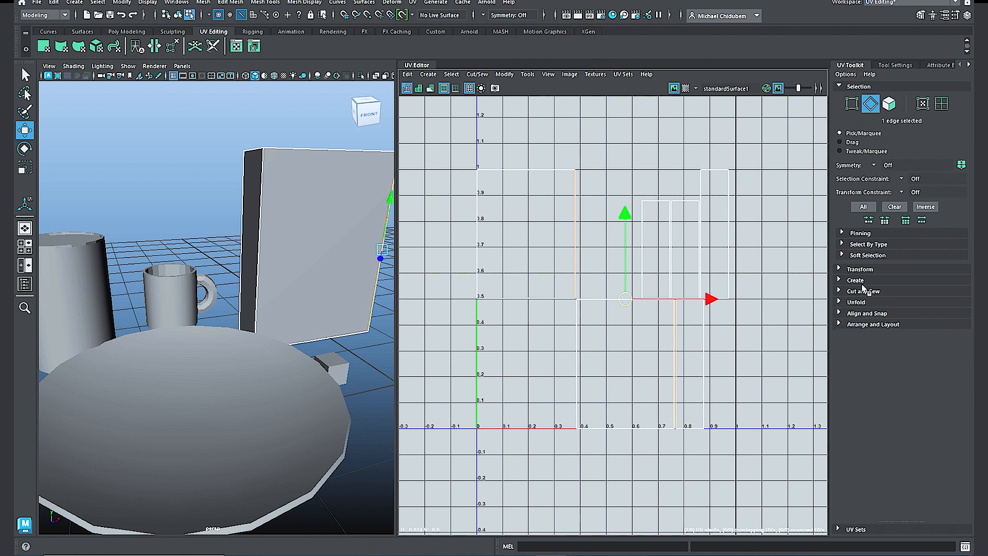
pyautogui.click(840, 291)
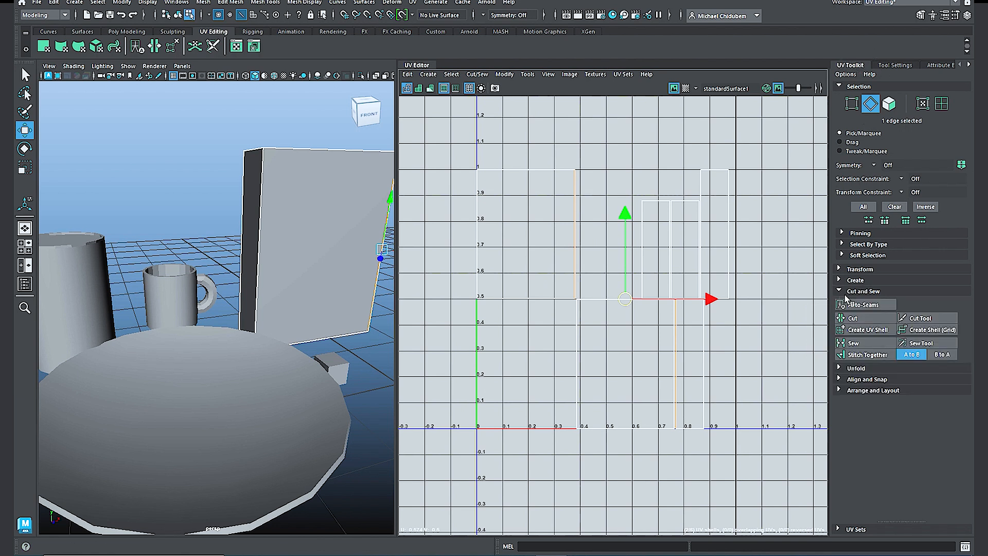
pyautogui.click(868, 355)
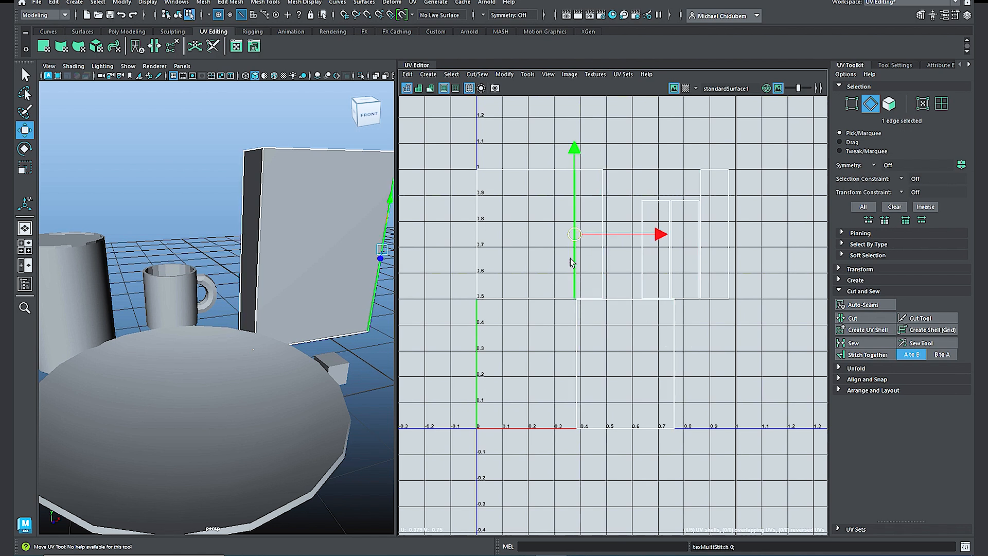
pyautogui.click(477, 235)
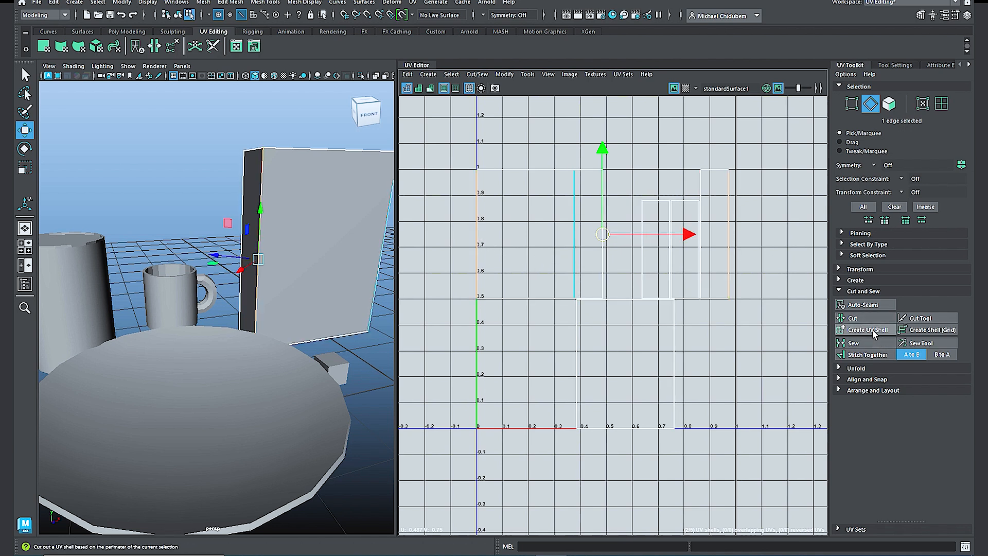
pyautogui.click(868, 355)
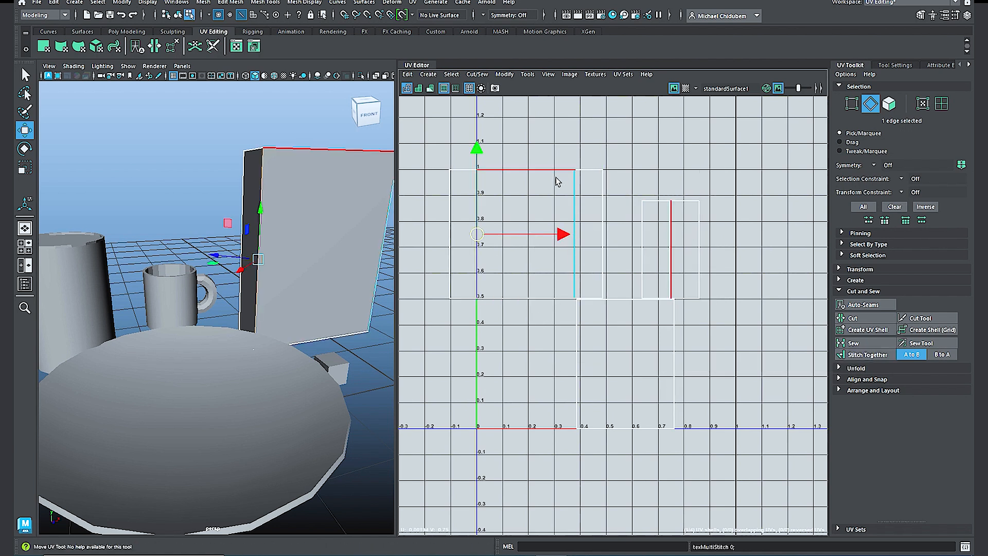
# Step: Stitch the box's top and bottom faces onto the upper and lower UV edges of the front face
pyautogui.click(530, 171)
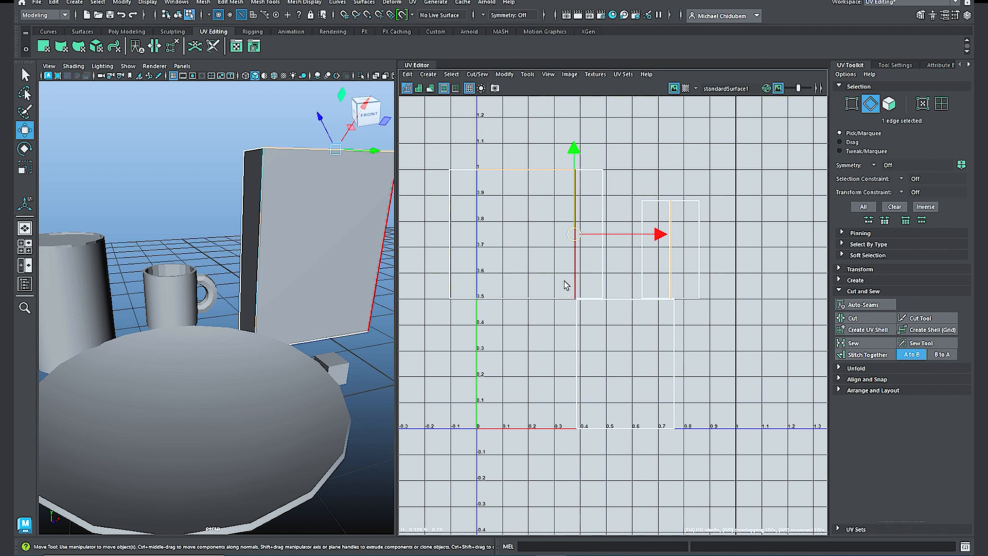
pyautogui.hotkey('shift', 's')
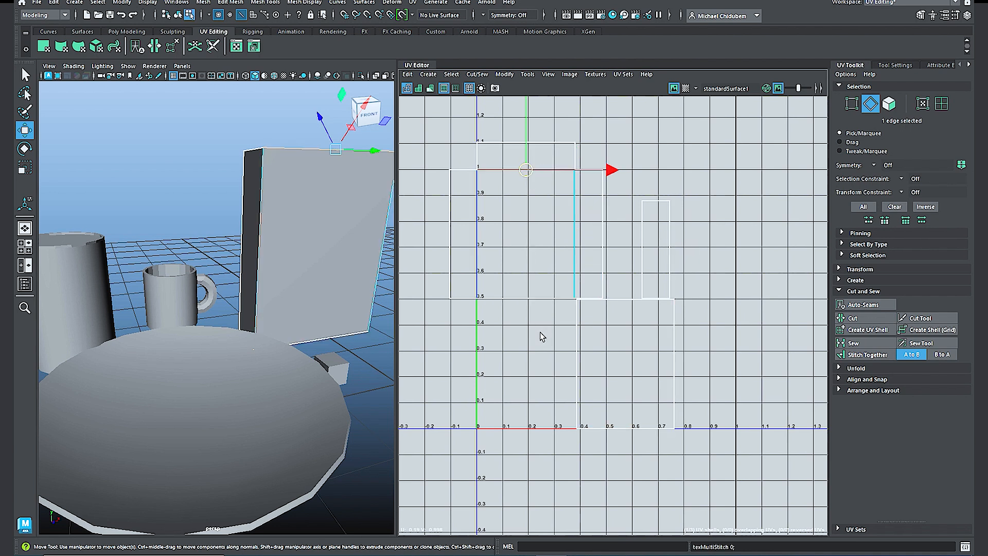
pyautogui.click(521, 300)
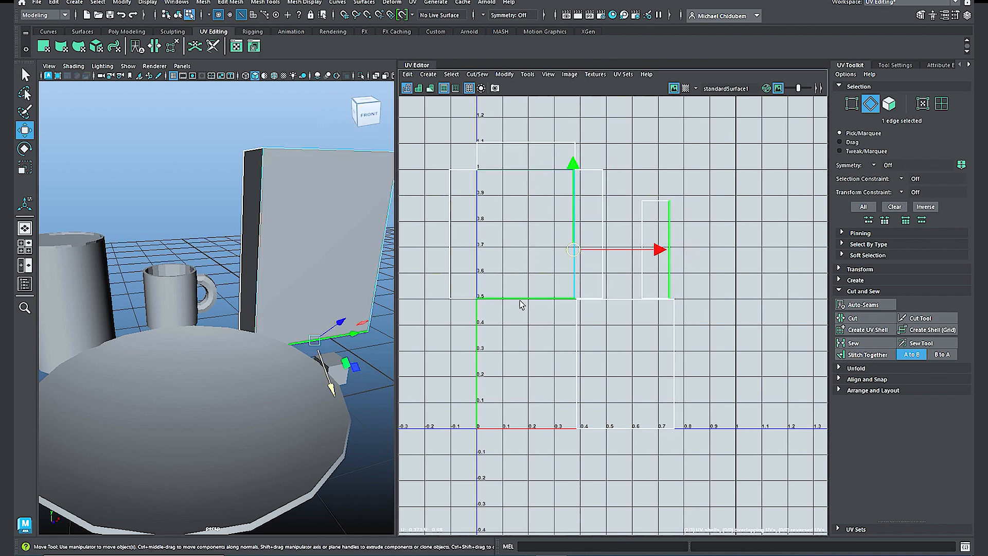
pyautogui.hotkey('shift', 's')
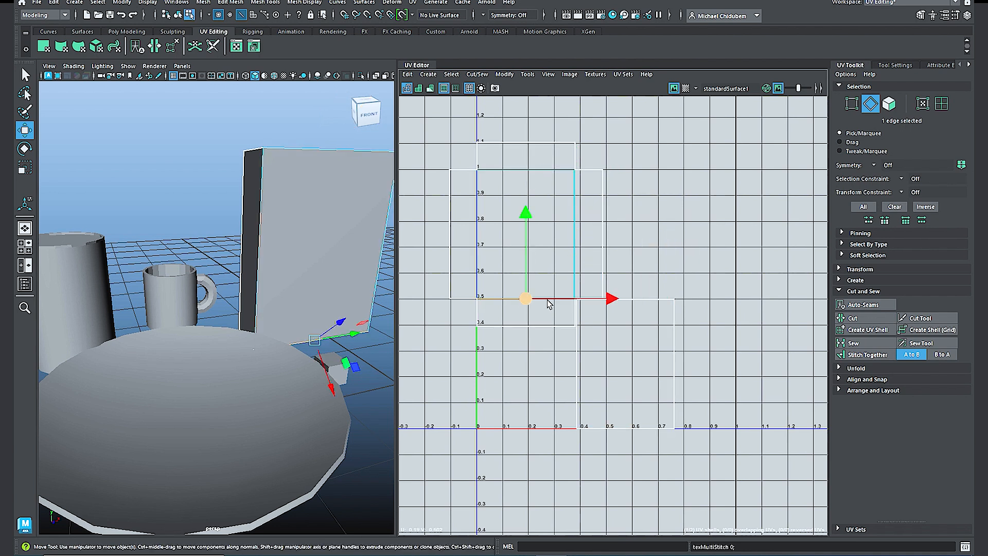
# Step: Stitch the box's back face onto the outer UV edge of the right side strip
pyautogui.click(604, 223)
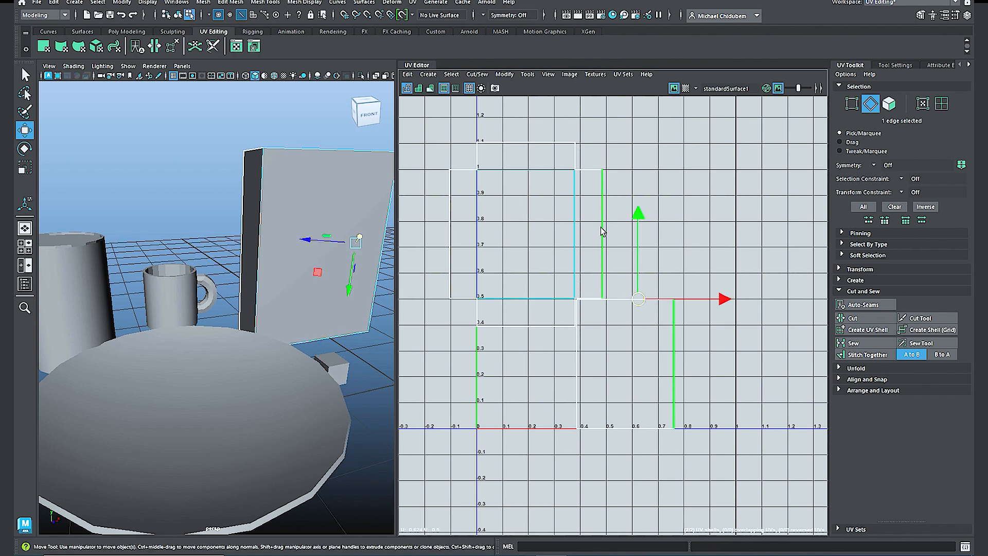
pyautogui.hotkey('shift', 's')
pyautogui.scroll(-2, 629, 263)
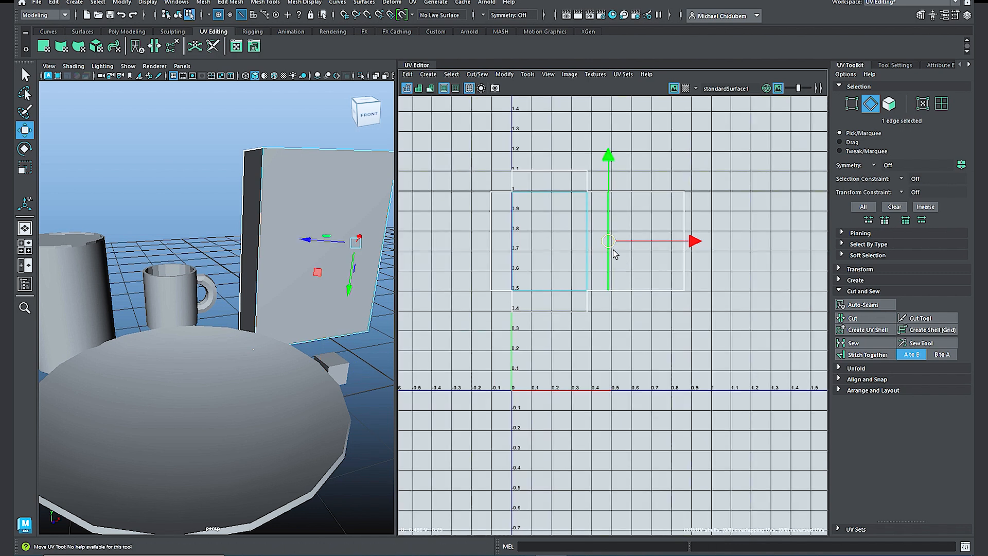
# Step: Select the box's whole UV shell and scale it down uniformly to about 0.35 UV units wide
pyautogui.moveTo(561, 230); pyautogui.dragTo(533, 214, button='right')
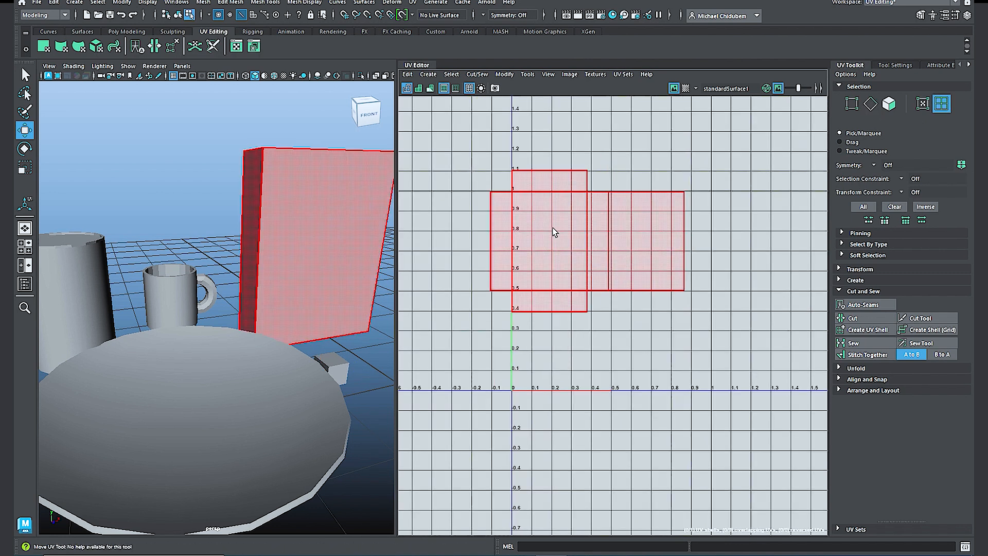
pyautogui.click(554, 233)
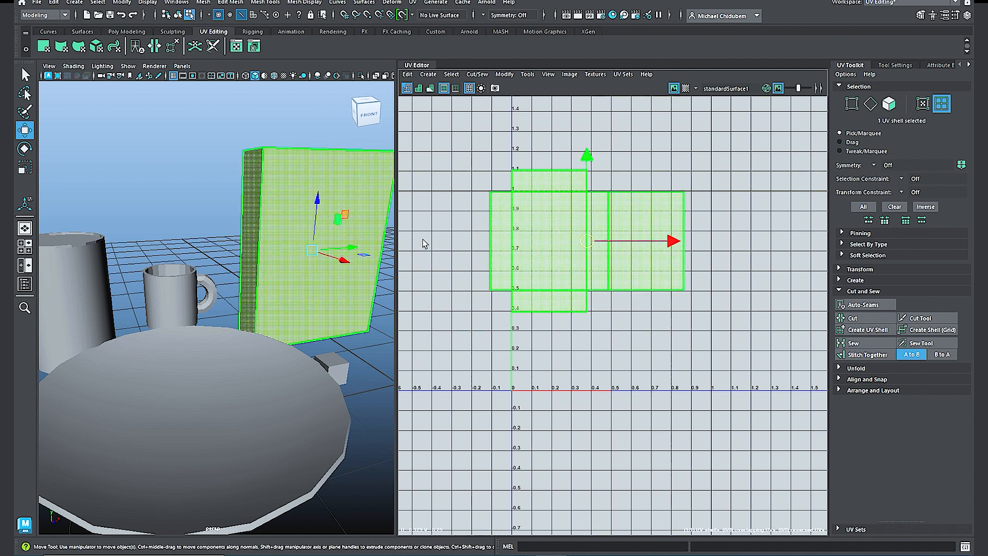
pyautogui.keyDown('alt'); pyautogui.moveTo(375, 223); pyautogui.dragTo(300, 264); pyautogui.keyUp('alt')
pyautogui.moveTo(587, 241); pyautogui.dragTo(538, 294)
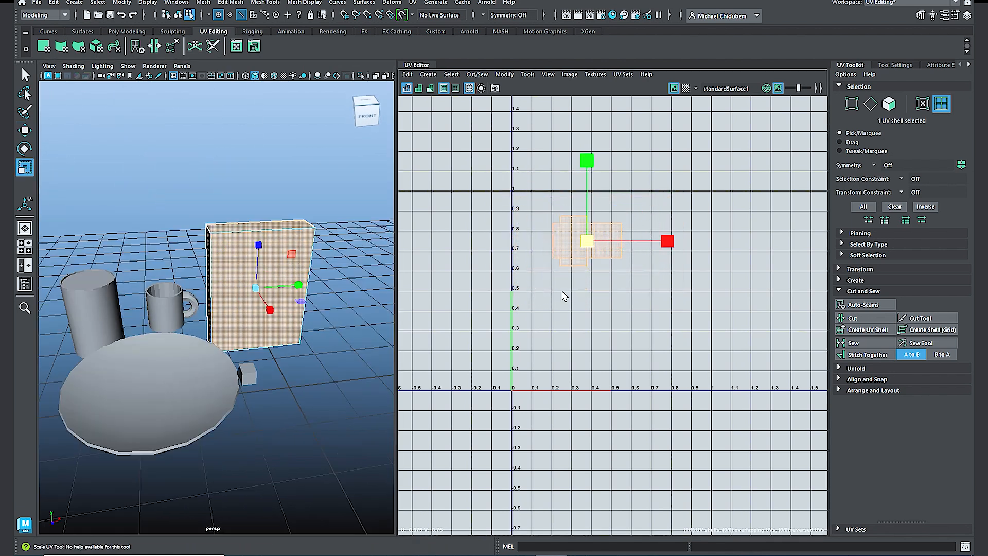
# Step: Change the background of the viewport and UV Editor to plain dark grey
pyautogui.scroll(2, 562, 291)
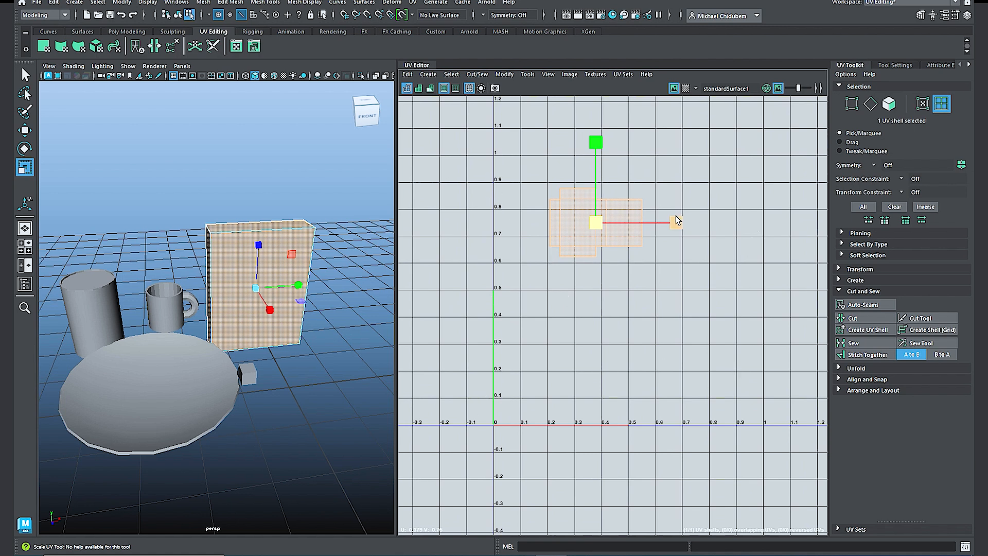
pyautogui.hotkey('alt', 'b')
pyautogui.press('alt')
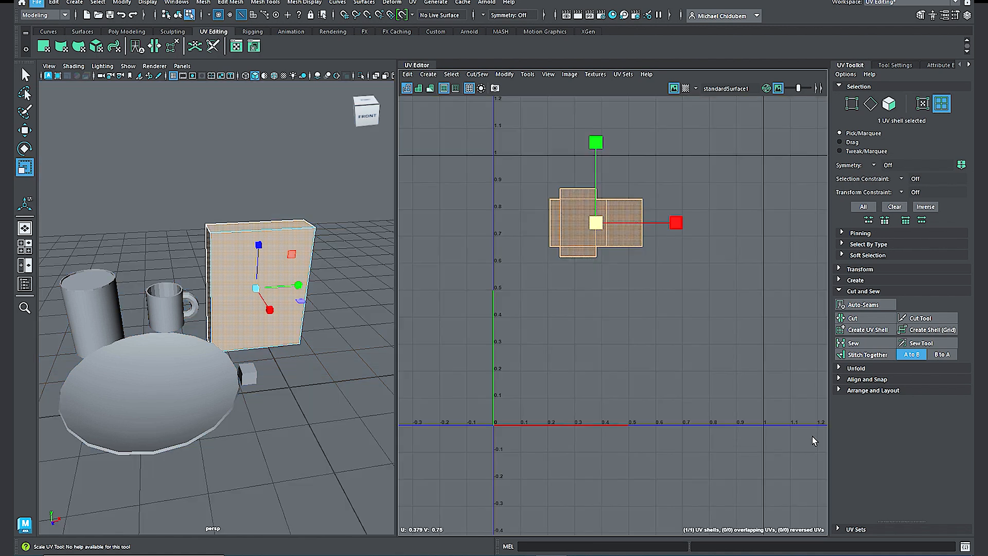
# Step: Cycle the viewport and UV Editor backgrounds through black, gradient and light variants back to plain dark grey
pyautogui.hotkey('alt', 'b')
pyautogui.hotkey('alt', 'b')
pyautogui.hotkey('alt', 'b')
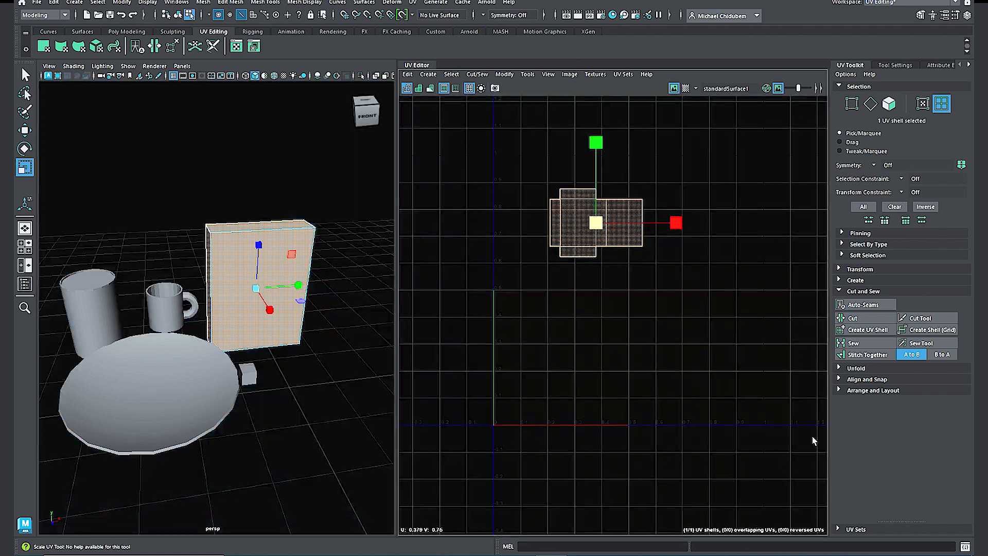
pyautogui.hotkey('alt', 'b')
pyautogui.hotkey('alt', 'b')
pyautogui.hotkey('alt', 'b')
pyautogui.hotkey('alt', 'b')
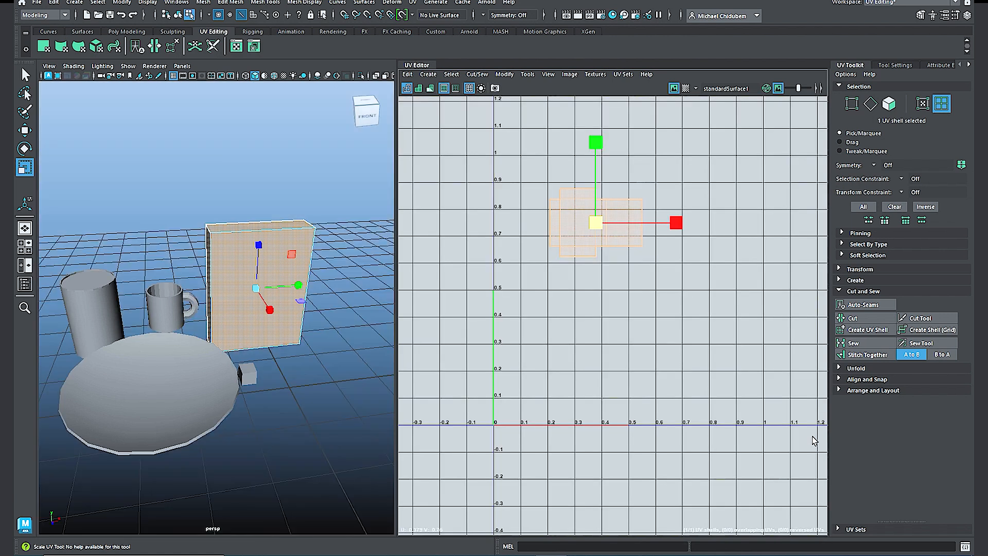
pyautogui.hotkey('alt', 'b')
pyautogui.hotkey('alt', 'b')
pyautogui.hotkey('alt', 'b')
pyautogui.hotkey('alt', 'b')
pyautogui.hotkey('alt', 'b')
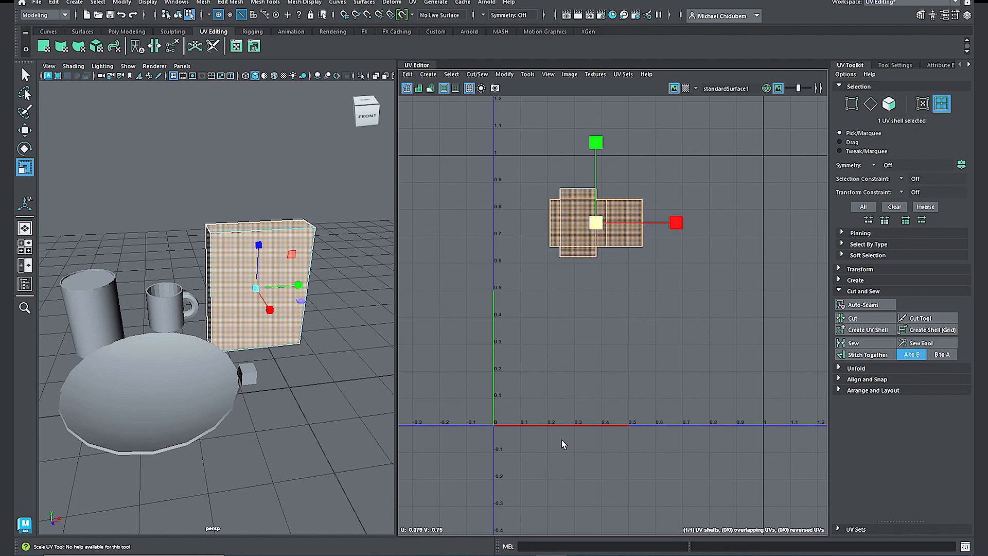
# Step: Move the box's UV shell toward the upper-left corner of the UV tile, centred at about U 0.216, V 0.839
pyautogui.press('w')
pyautogui.moveTo(596, 222); pyautogui.dragTo(552, 198)
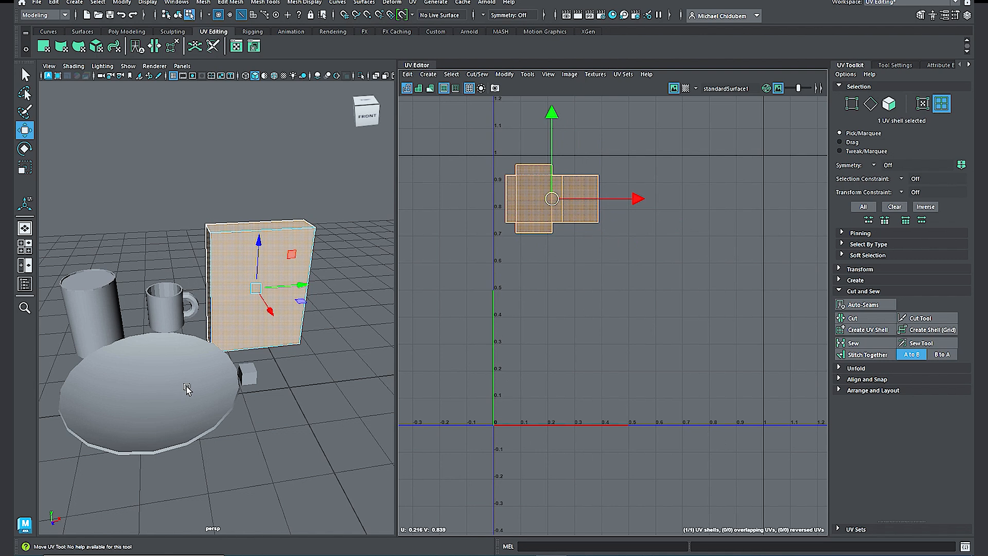
# Step: Select the soda can's top cap UV shell and unfold it
pyautogui.keyDown('shift'); pyautogui.click(109, 317); pyautogui.keyUp('shift')
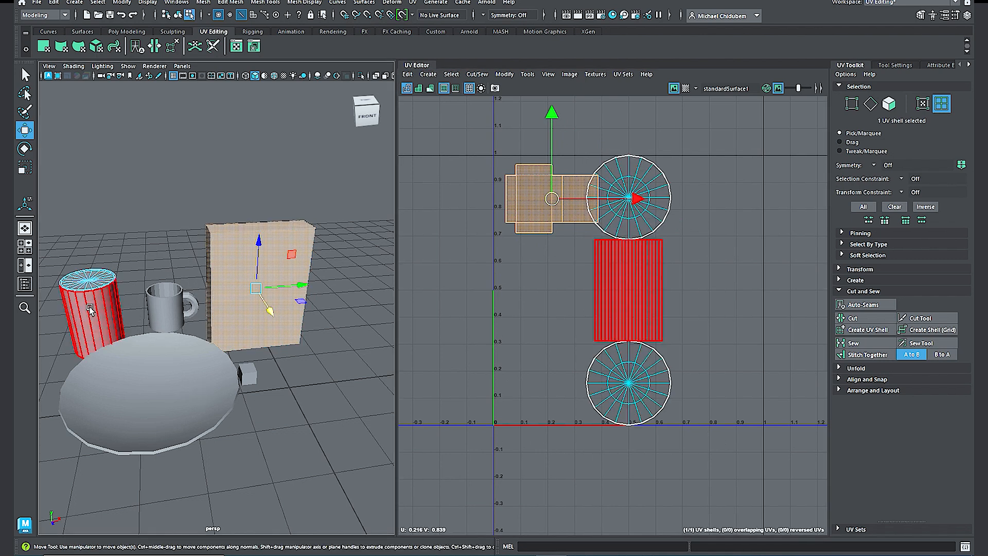
pyautogui.scroll(-4, 101, 315)
pyautogui.keyDown('alt'); pyautogui.moveTo(100, 319); pyautogui.dragTo(180, 311); pyautogui.keyUp('alt')
pyautogui.click(640, 181)
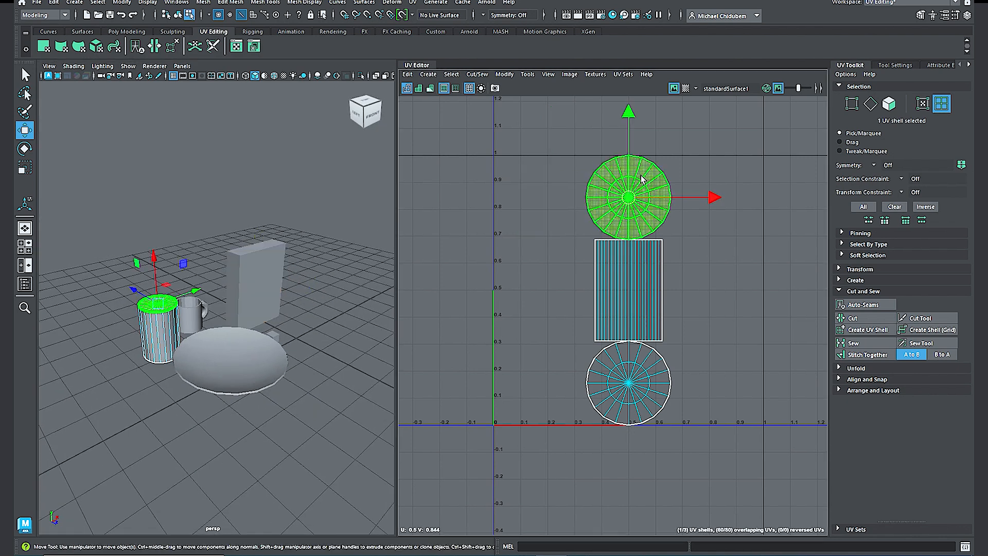
pyautogui.scroll(5, 212, 315)
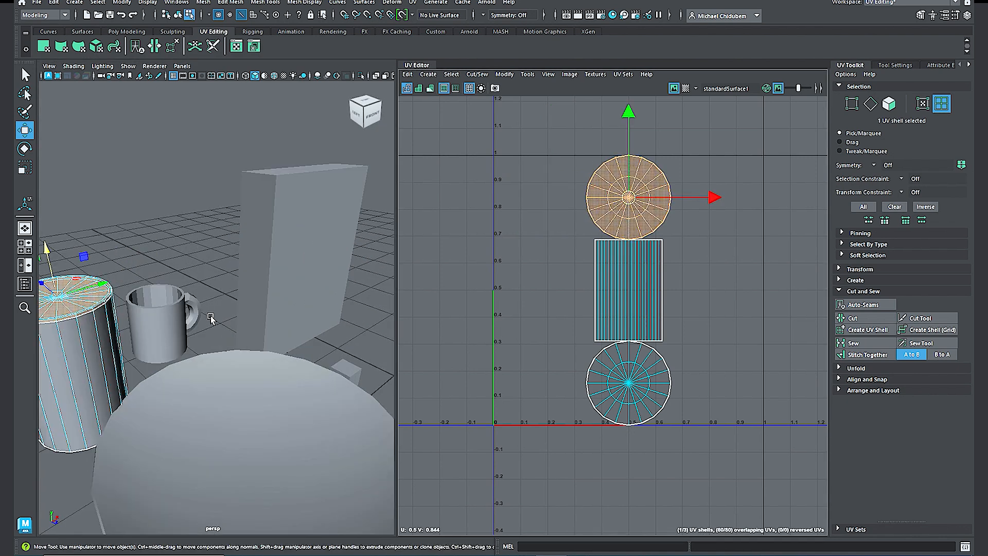
pyautogui.press('f')
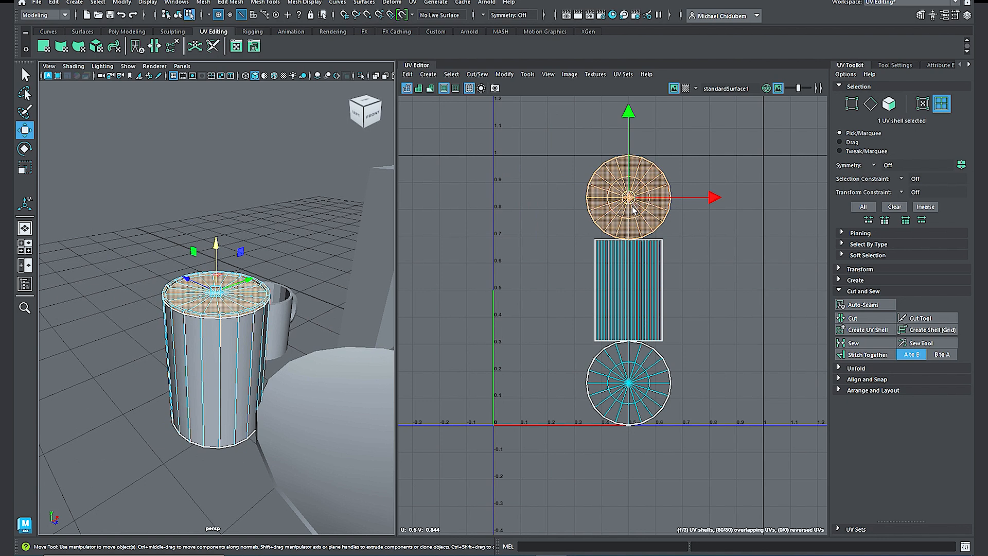
pyautogui.click(841, 369)
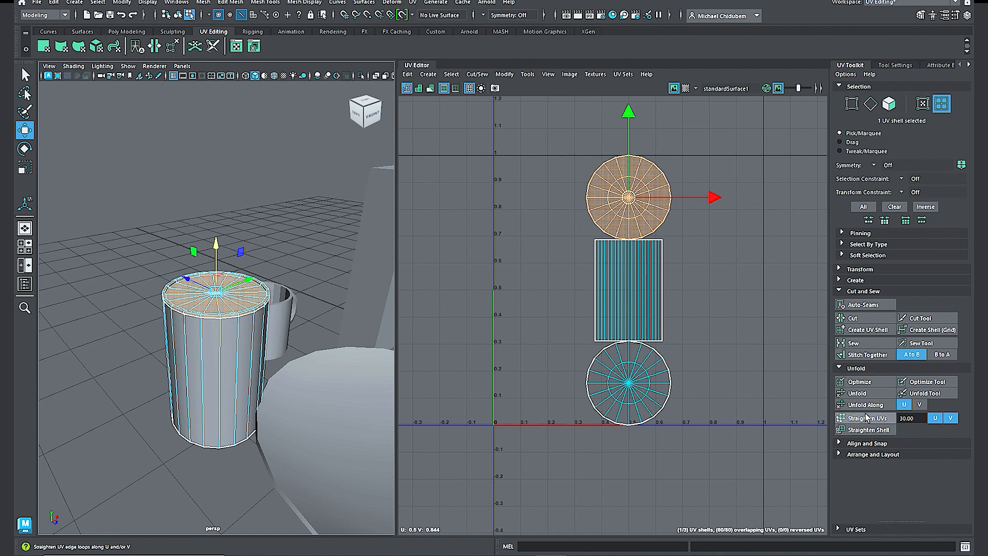
pyautogui.click(874, 392)
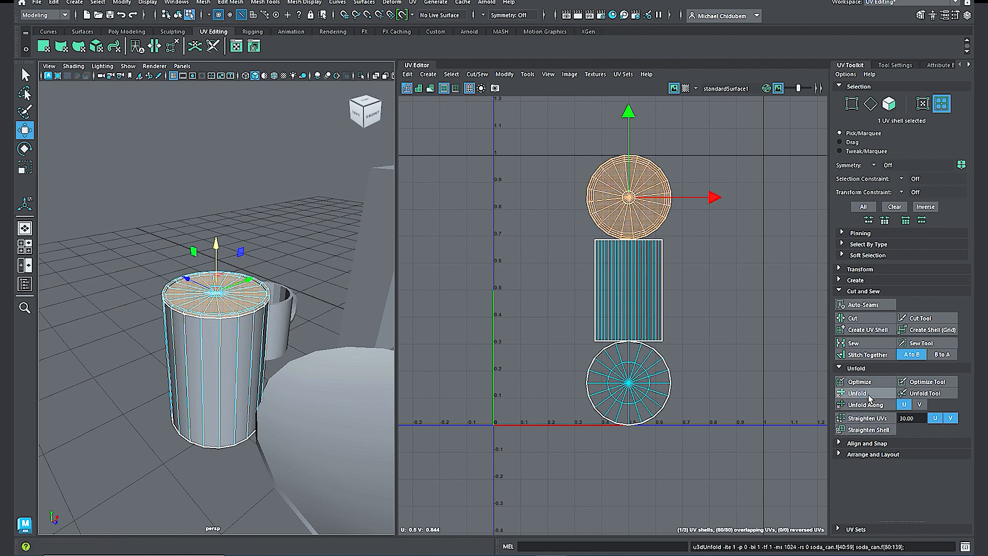
pyautogui.scroll(2, 609, 222)
pyautogui.scroll(1, 609, 222)
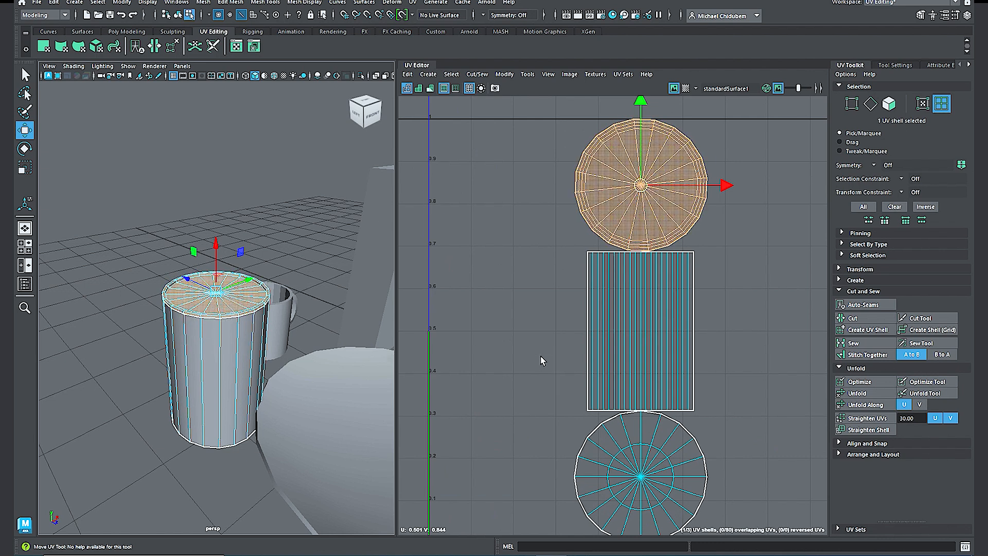
# Step: Unfold the can's bottom cap UV shell and move it beside the top cap shell
pyautogui.scroll(-1, 543, 360)
pyautogui.click(615, 444)
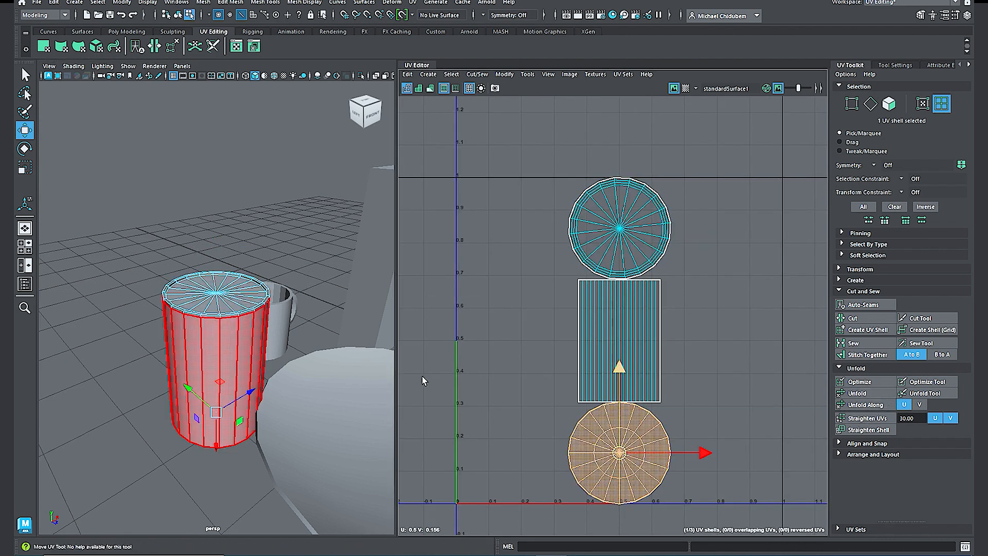
pyautogui.keyDown('alt'); pyautogui.moveTo(198, 412); pyautogui.dragTo(199, 363); pyautogui.keyUp('alt')
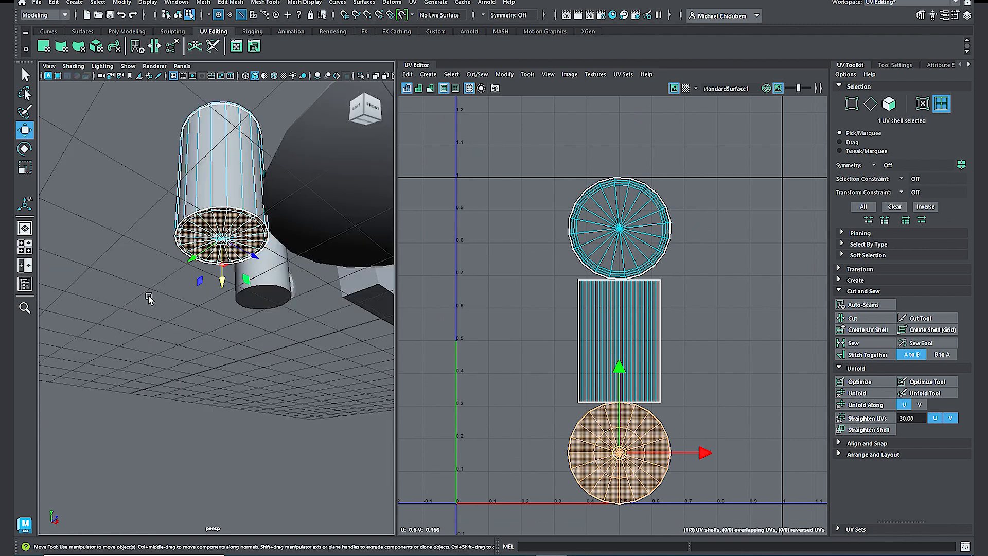
pyautogui.keyDown('alt'); pyautogui.moveTo(235, 259); pyautogui.dragTo(311, 342); pyautogui.keyUp('alt')
pyautogui.click(857, 394)
pyautogui.moveTo(622, 456); pyautogui.dragTo(728, 235)
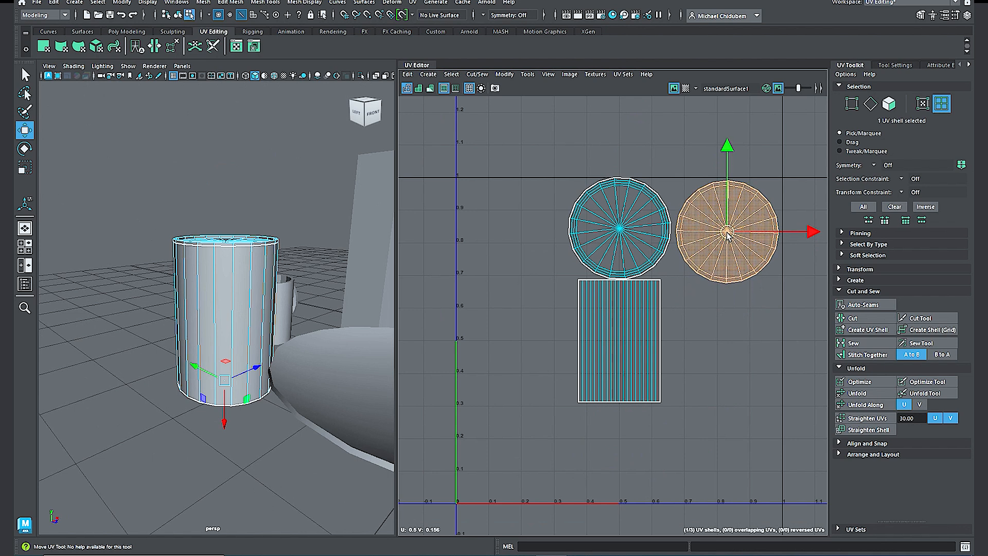
# Step: Select the UV shell of the can's cylindrical side and unfold it
pyautogui.click(613, 360)
pyautogui.keyDown('alt'); pyautogui.moveTo(288, 341); pyautogui.dragTo(365, 308); pyautogui.keyUp('alt')
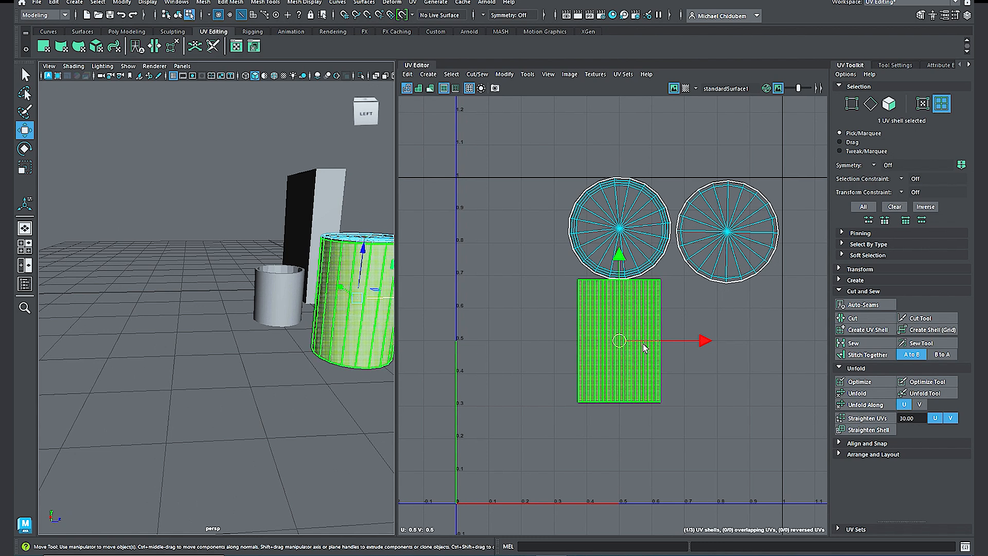
pyautogui.scroll(3, 359, 307)
pyautogui.keyDown('alt'); pyautogui.moveTo(364, 304); pyautogui.dragTo(244, 334, button='middle'); pyautogui.keyUp('alt')
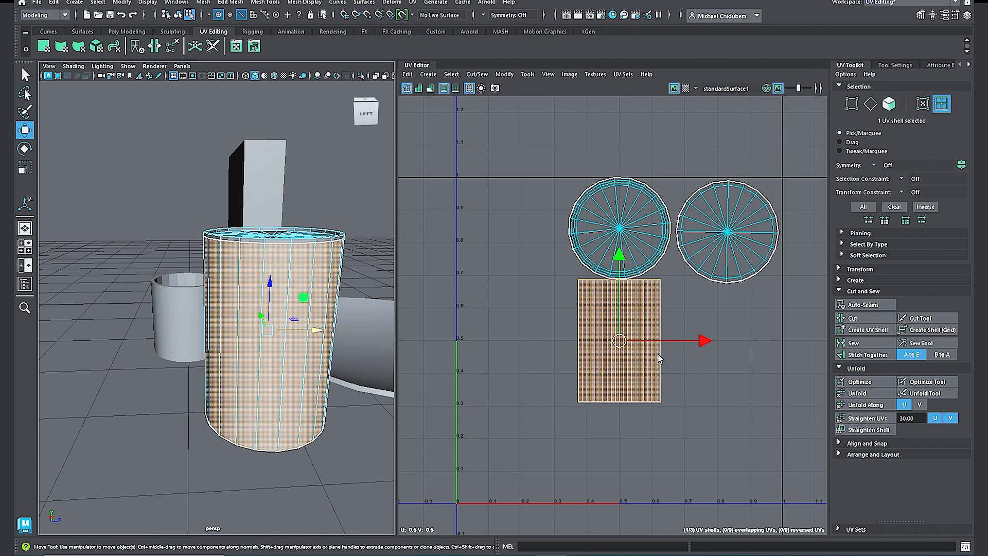
pyautogui.click(865, 394)
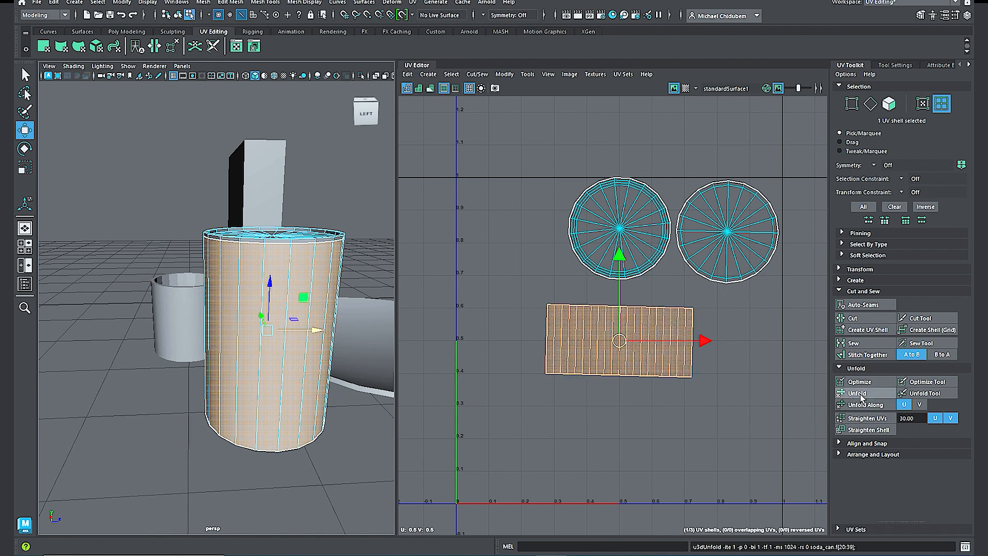
# Step: Select all UVs of the can's side shell and straighten them along U and V with a 30-degree tolerance
pyautogui.scroll(1, 639, 331)
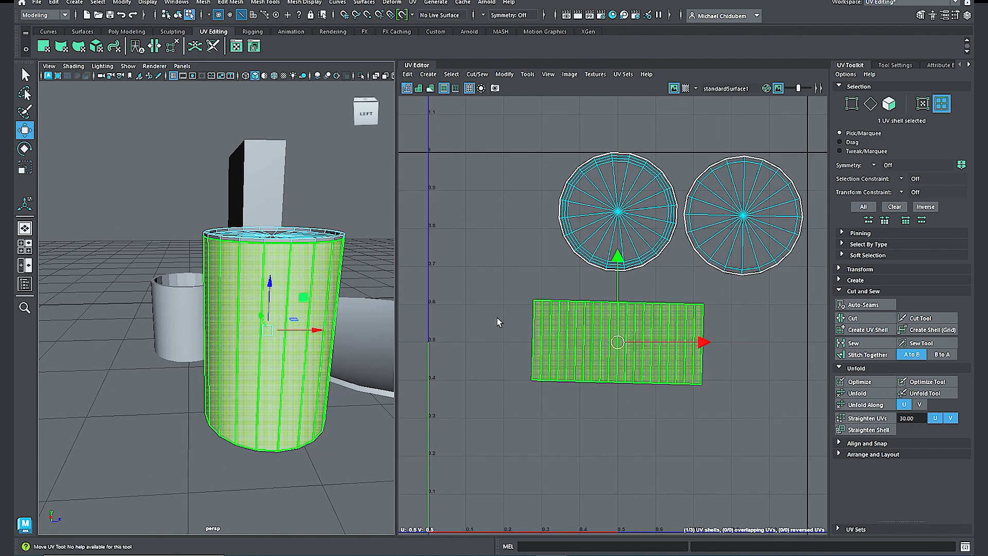
pyautogui.moveTo(356, 320)
pyautogui.keyDown('alt'); pyautogui.mouseDown()
pyautogui.moveTo(300, 305)
pyautogui.moveTo(367, 317)
pyautogui.mouseUp(); pyautogui.keyUp('alt')
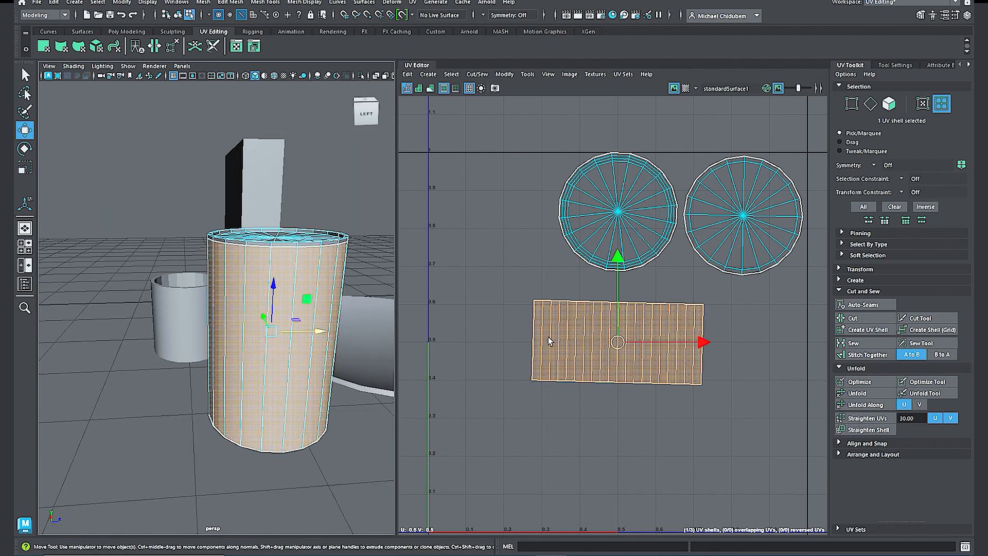
pyautogui.scroll(1, 611, 331)
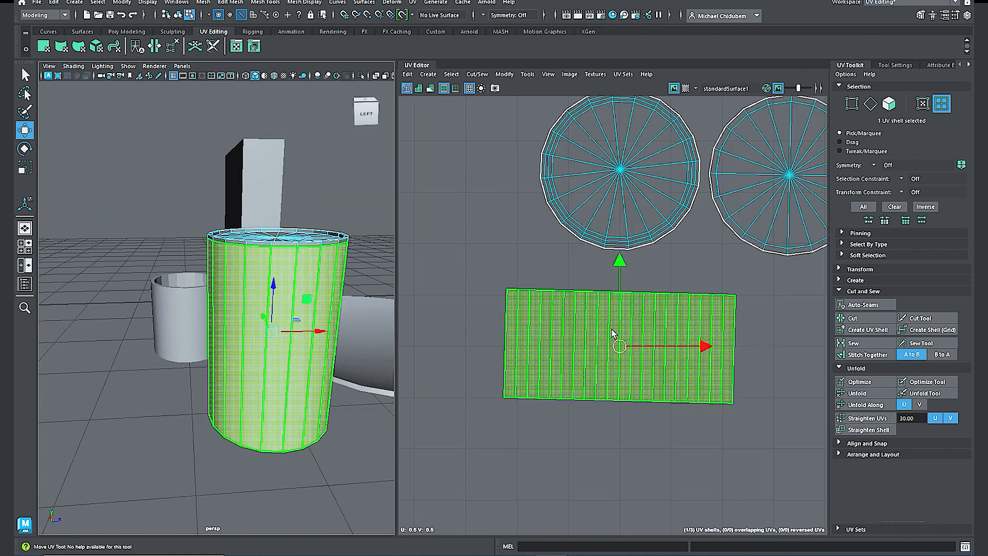
pyautogui.scroll(2, 613, 334)
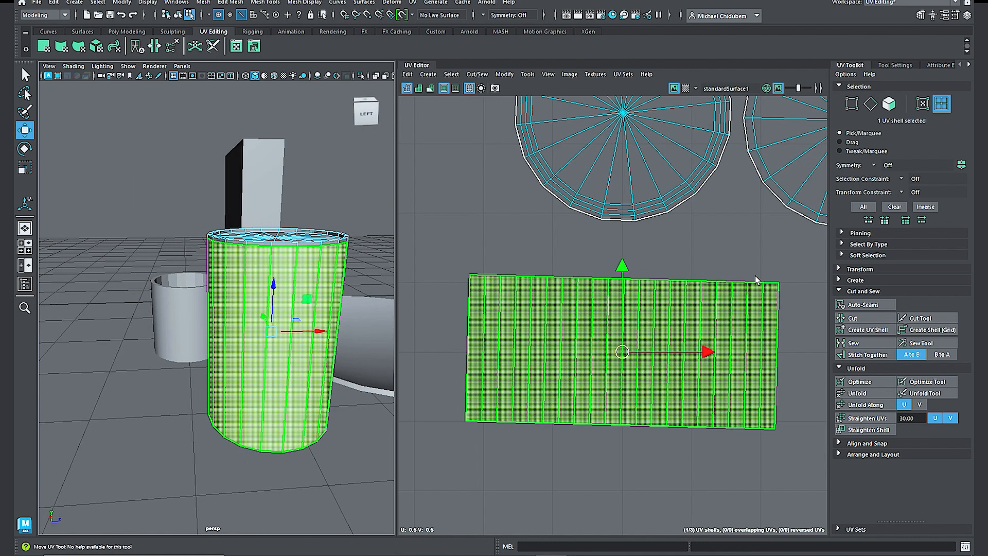
pyautogui.moveTo(590, 316); pyautogui.dragTo(634, 316, button='right')
pyautogui.moveTo(450, 253); pyautogui.dragTo(767, 447)
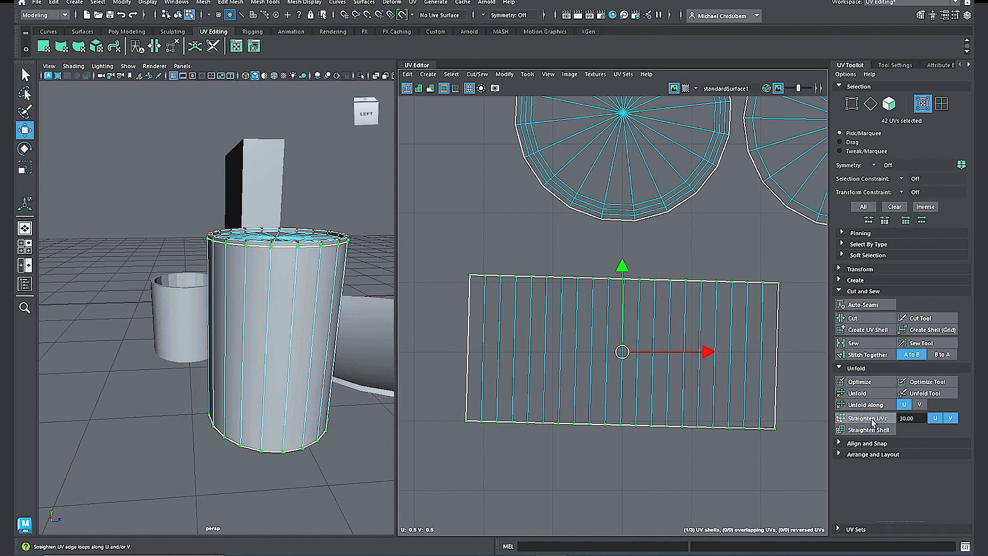
pyautogui.click(870, 419)
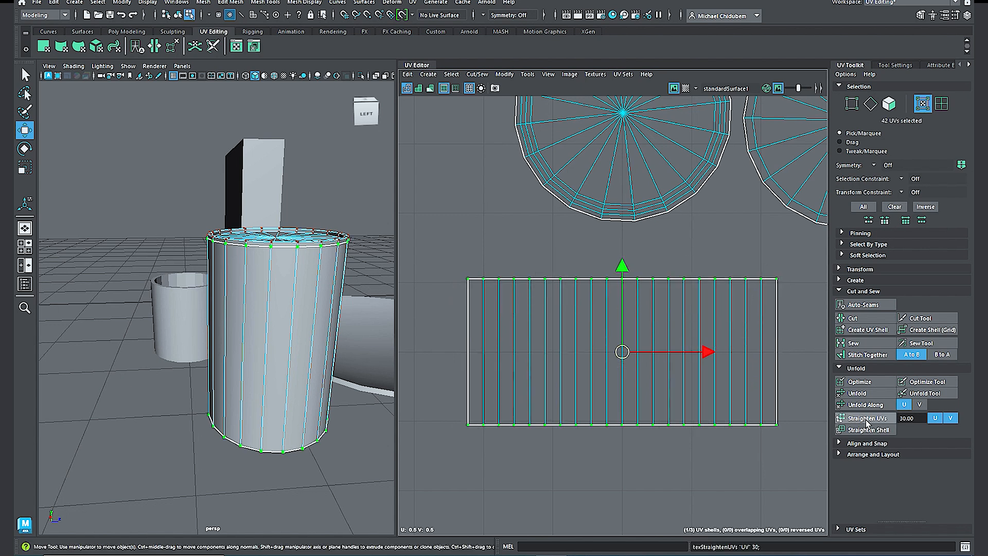
# Step: Select the can's two circular cap shells and align them to their maximum V edge
pyautogui.scroll(-3, 623, 340)
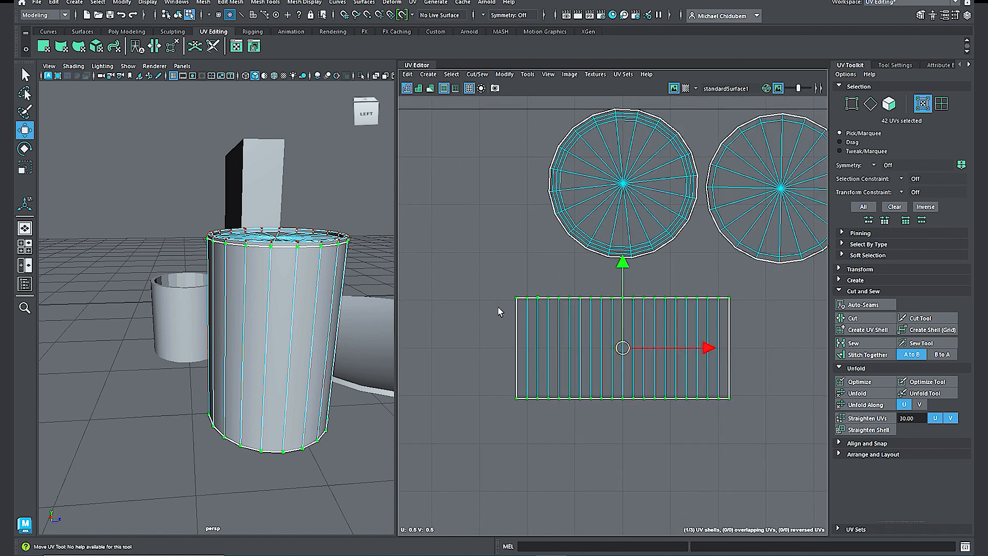
pyautogui.scroll(-2, 679, 370)
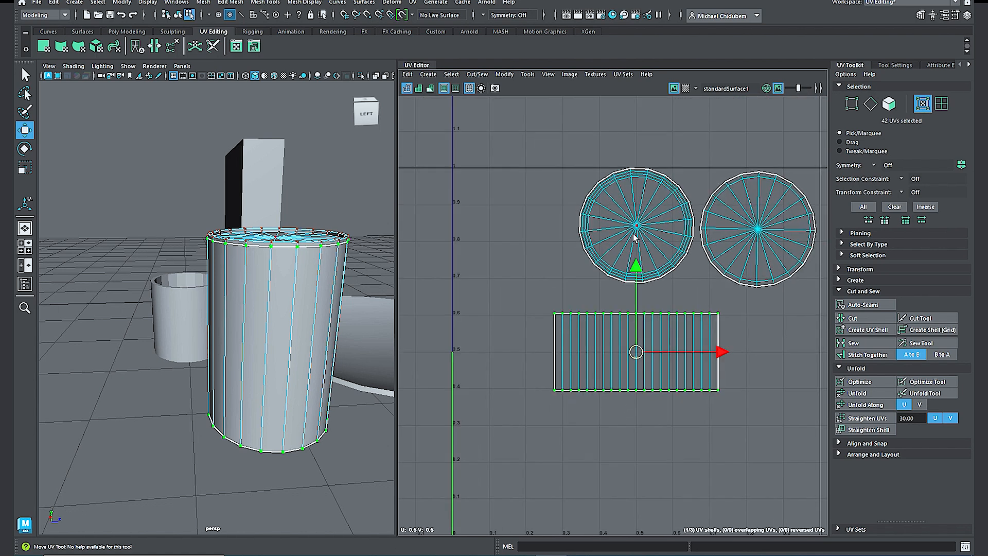
pyautogui.moveTo(624, 231); pyautogui.dragTo(590, 221, button='right')
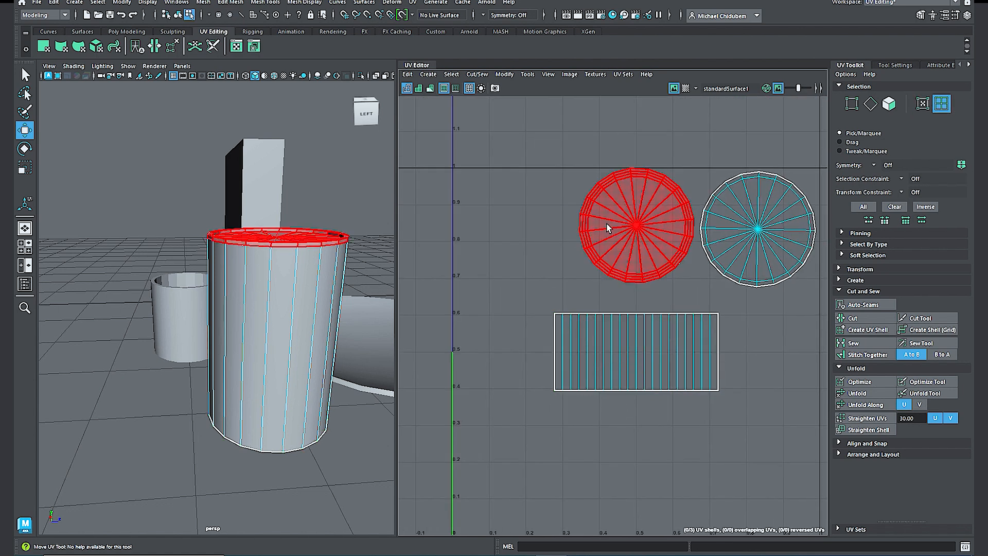
pyautogui.keyDown('shift'); pyautogui.click(760, 239); pyautogui.keyUp('shift')
pyautogui.click(648, 238)
pyautogui.keyDown('shift'); pyautogui.click(750, 243); pyautogui.keyUp('shift')
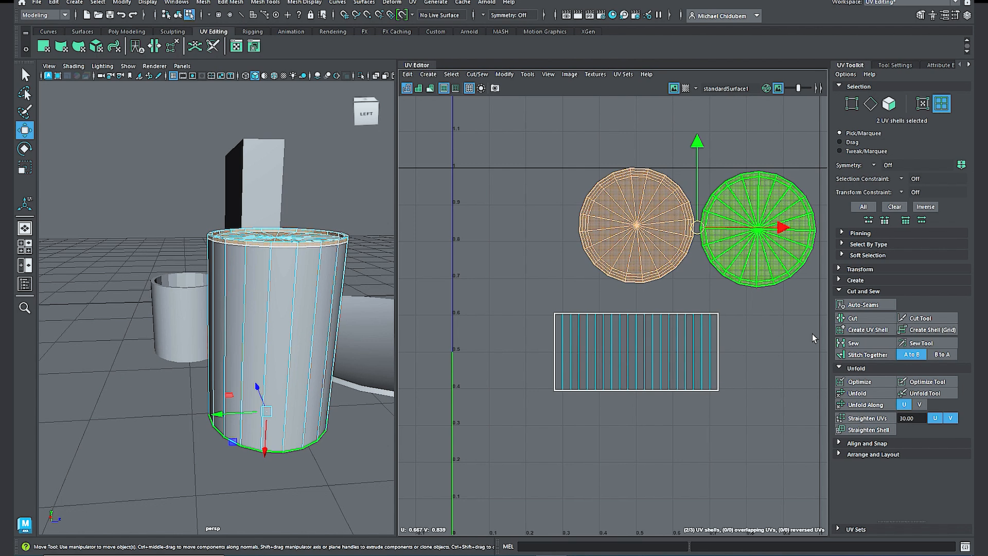
pyautogui.click(839, 443)
pyautogui.click(924, 460)
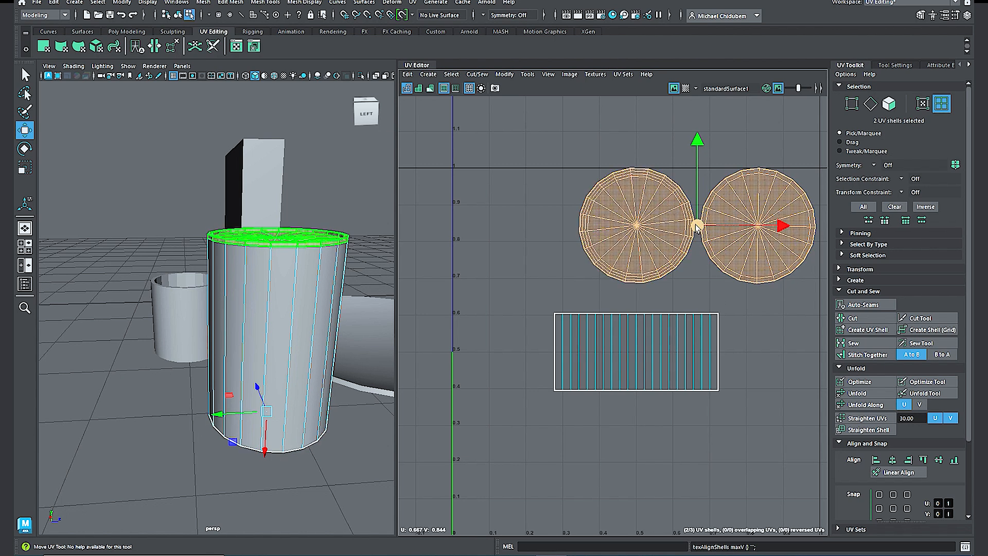
# Step: Scale both cap shells down uniformly to about 0.15 UV units across each and move them to the UV tile's upper-right corner
pyautogui.press('r')
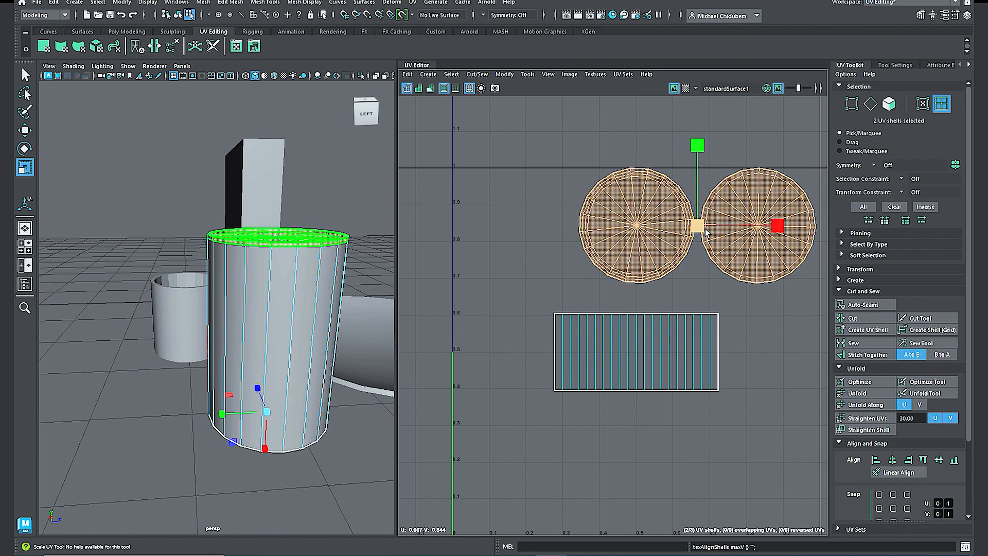
pyautogui.moveTo(700, 227)
pyautogui.mouseDown()
pyautogui.moveTo(648, 256)
pyautogui.moveTo(685, 227)
pyautogui.mouseUp()
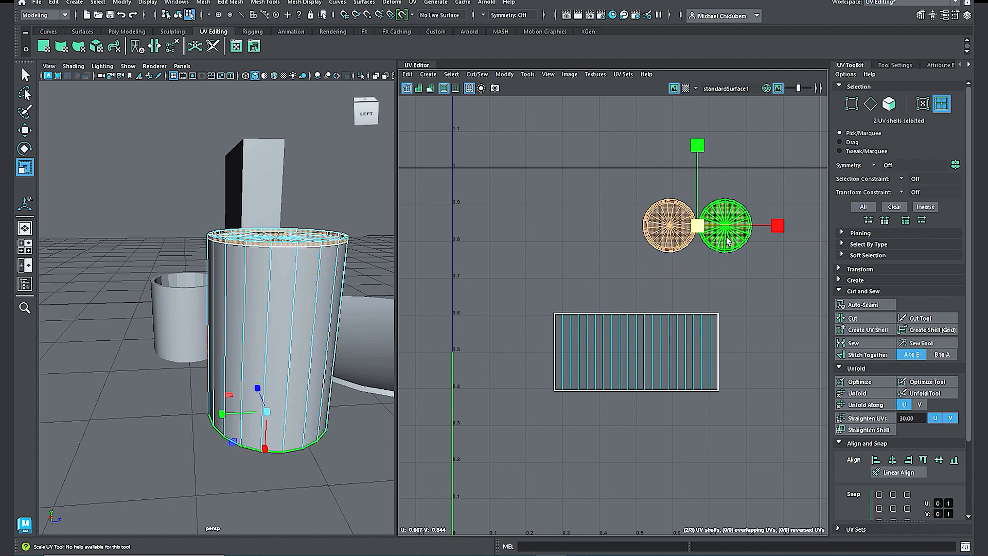
pyautogui.press('w')
pyautogui.moveTo(696, 227); pyautogui.dragTo(746, 208)
# Step: Place the can's side shell beneath the two caps and scale it down to about 0.33 UV units wide
pyautogui.click(669, 322)
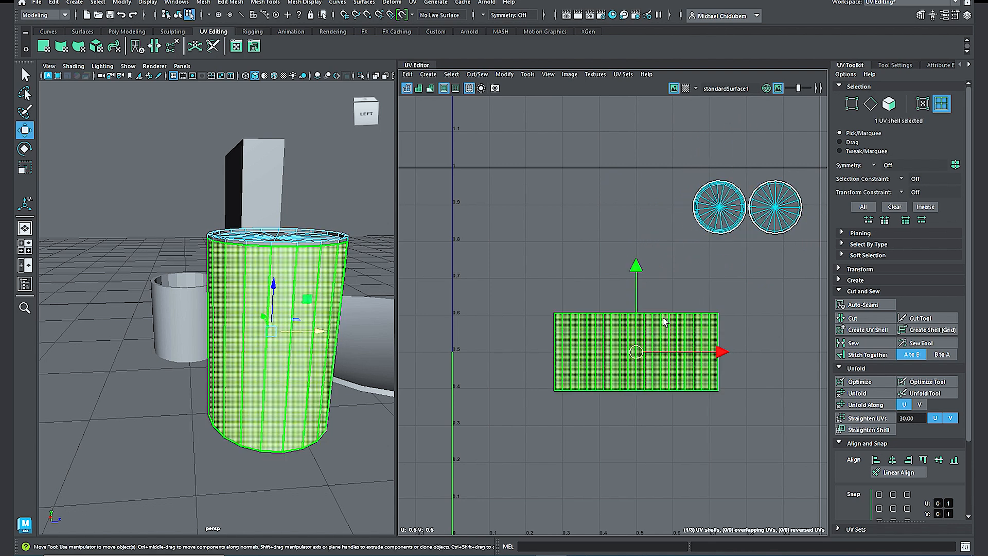
pyautogui.moveTo(637, 352); pyautogui.dragTo(733, 286)
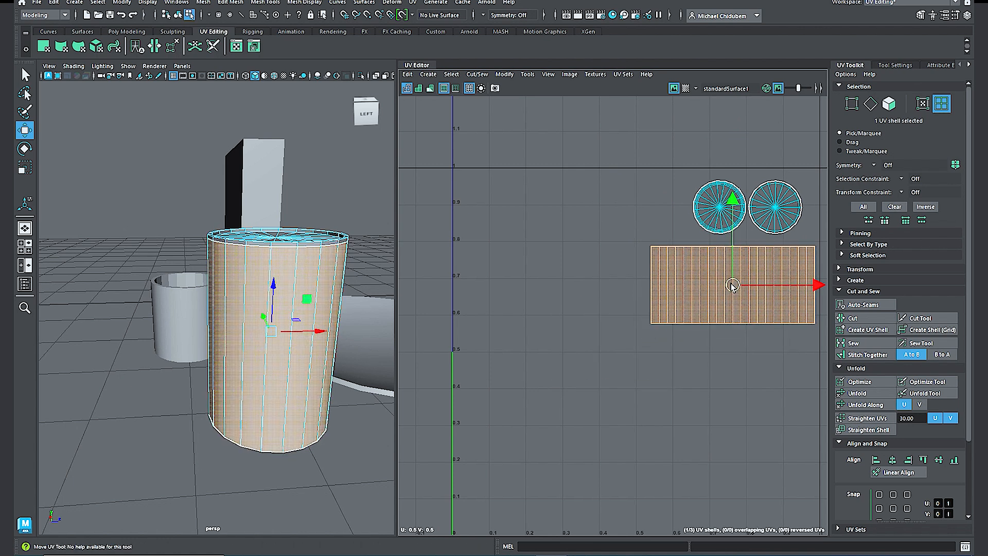
pyautogui.press('r')
pyautogui.moveTo(731, 287); pyautogui.dragTo(752, 275)
pyautogui.press('w')
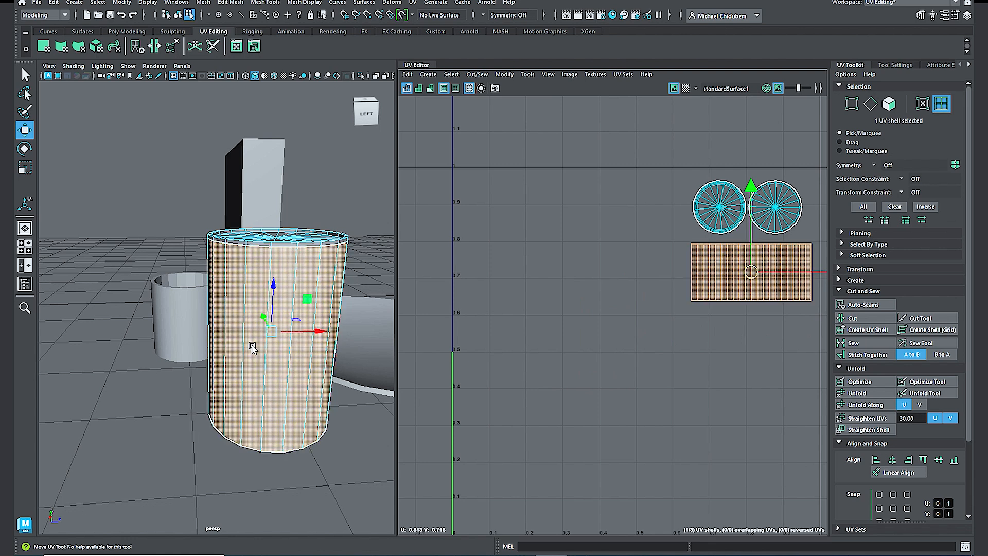
# Step: Select the plate and apply a planar UV projection from the Y axis, fitted to its bounding box
pyautogui.click(260, 186)
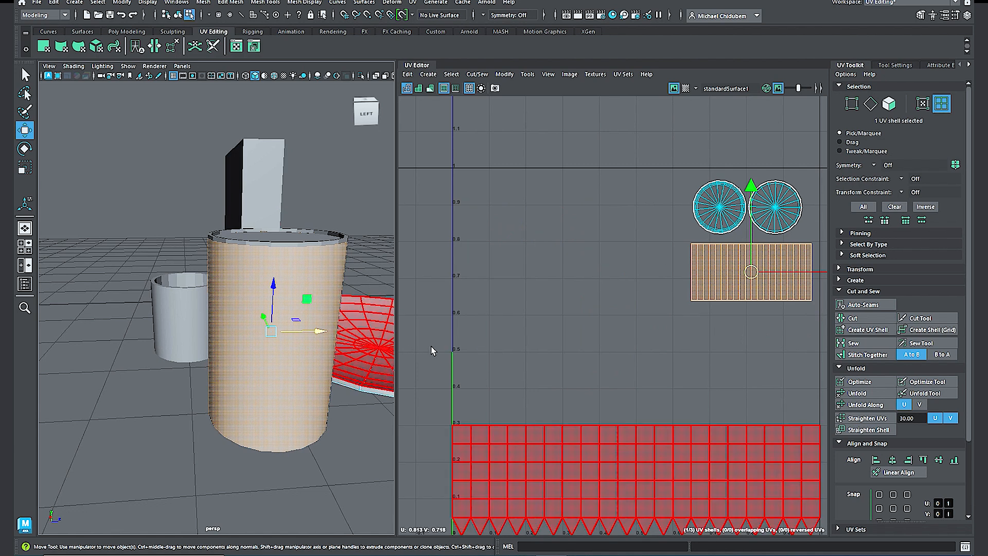
pyautogui.scroll(-3, 562, 359)
pyautogui.keyDown('alt'); pyautogui.moveTo(376, 354); pyautogui.dragTo(329, 337); pyautogui.keyUp('alt')
pyautogui.keyDown('alt'); pyautogui.moveTo(340, 333); pyautogui.dragTo(212, 317, button='middle'); pyautogui.keyUp('alt')
pyautogui.keyDown('alt'); pyautogui.moveTo(270, 326); pyautogui.dragTo(248, 350); pyautogui.keyUp('alt')
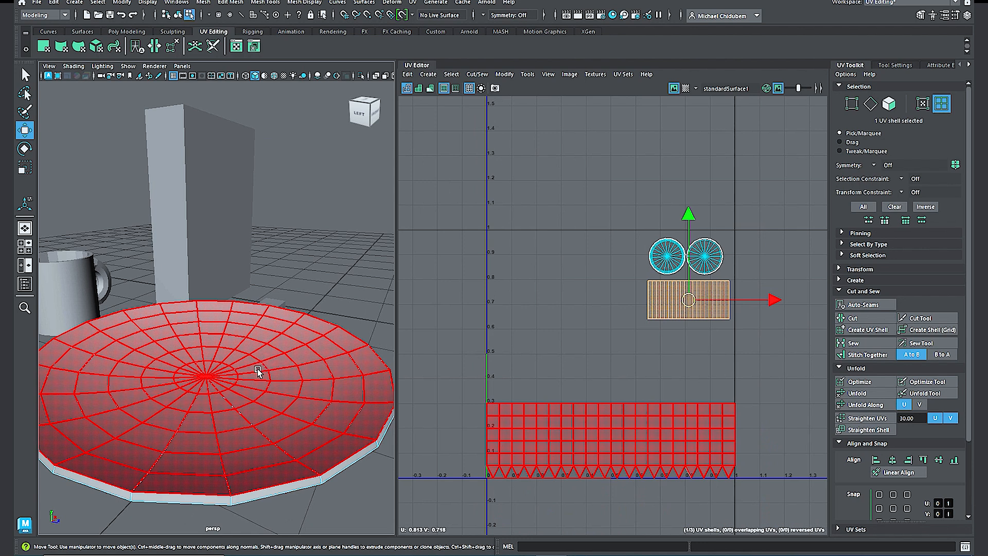
pyautogui.click(236, 339)
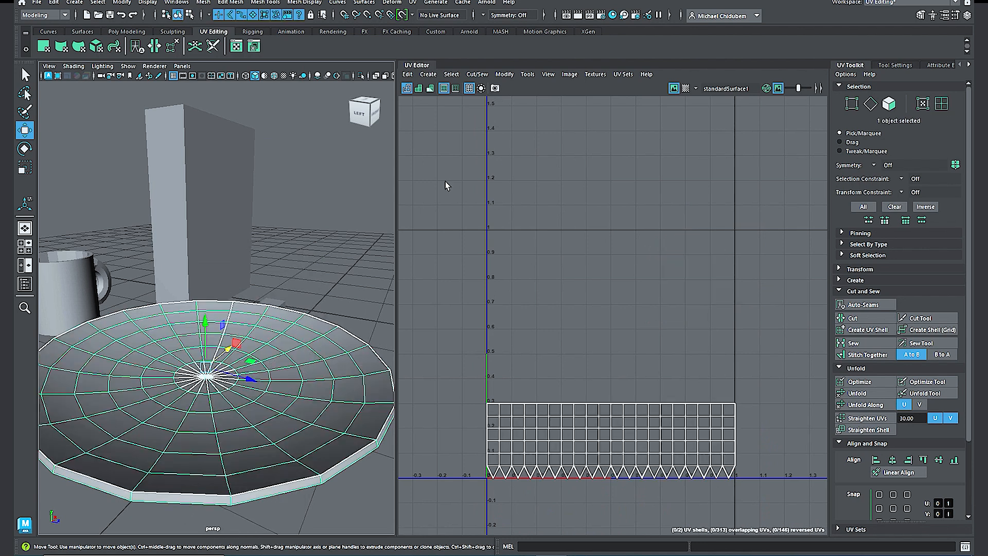
pyautogui.click(413, 3)
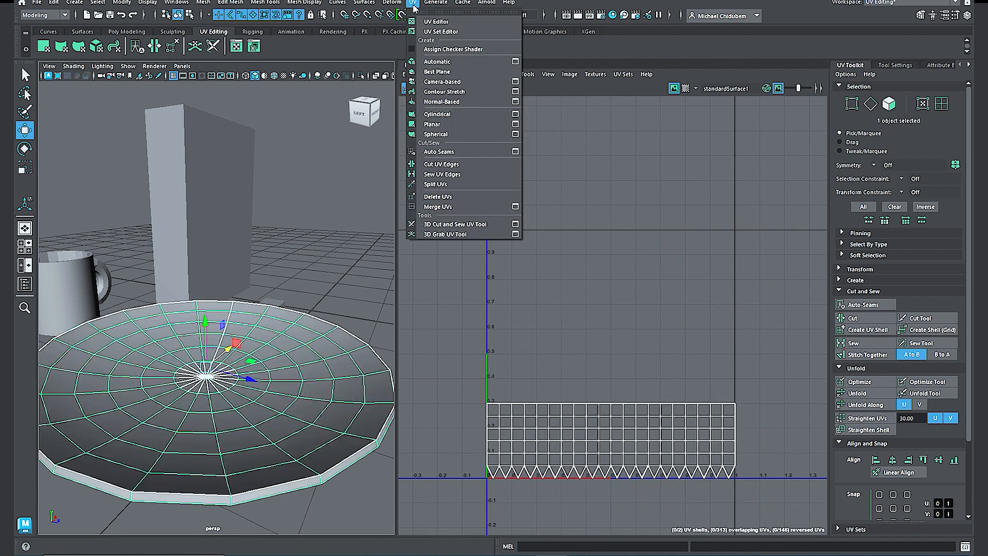
pyautogui.click(516, 125)
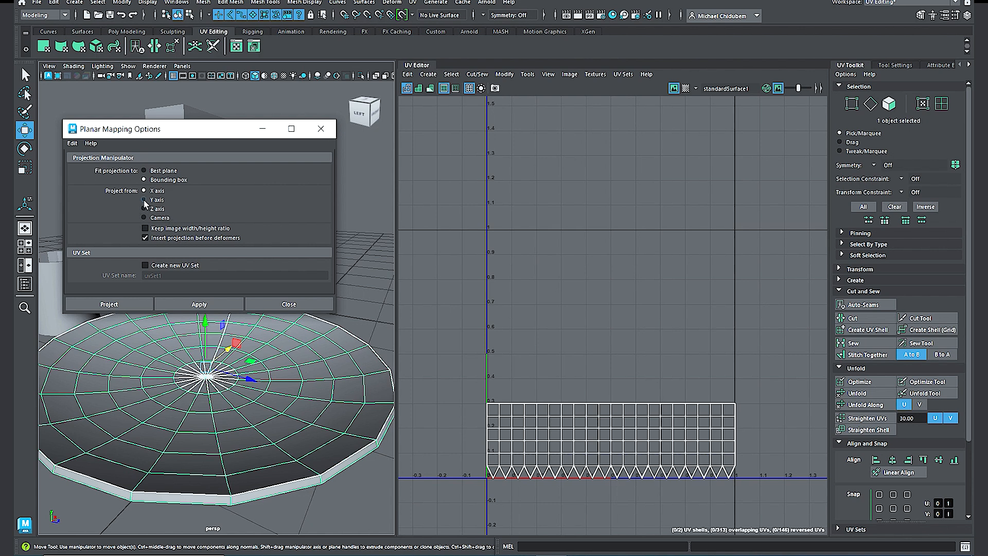
pyautogui.click(204, 306)
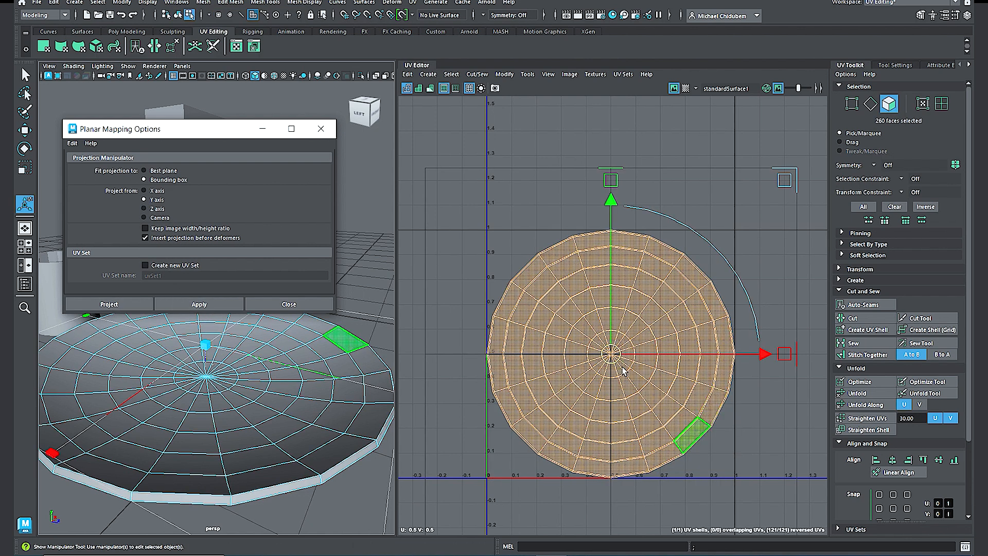
# Step: Scale the plate's projected UVs down uniformly to about 0.31 UV units across
pyautogui.scroll(-1, 624, 371)
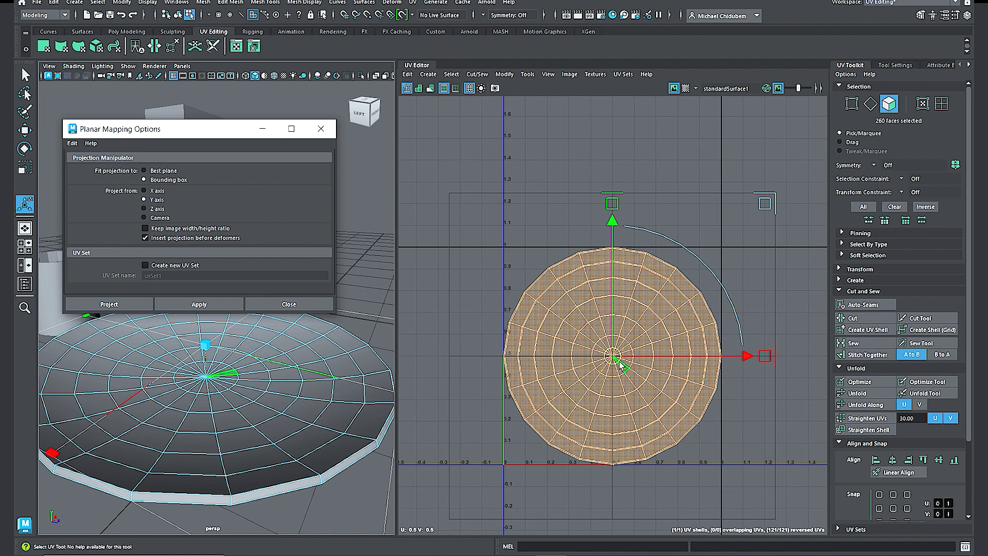
pyautogui.press('r')
pyautogui.moveTo(613, 358); pyautogui.dragTo(556, 397)
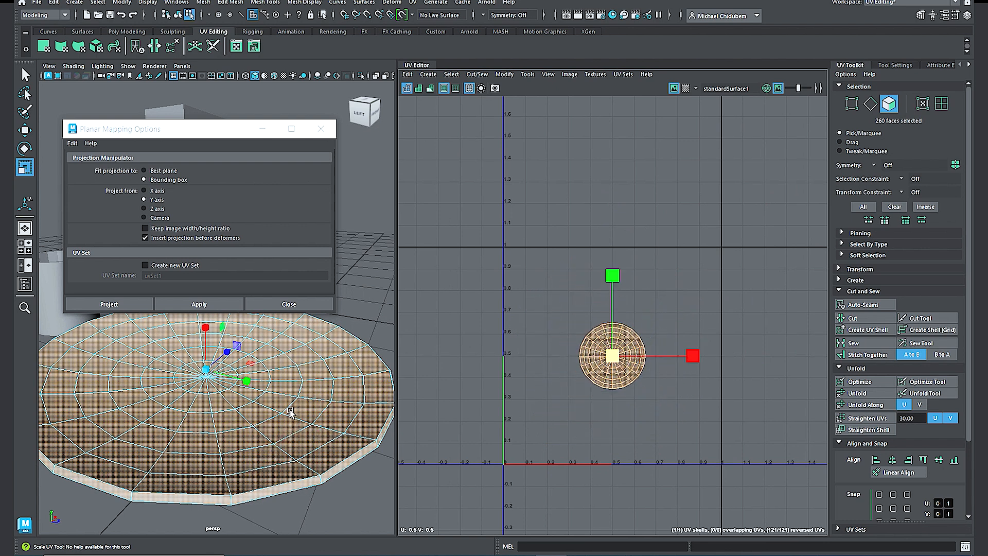
# Step: Select the plate's outer rim edge loop in the UV layout and cut the UVs along it
pyautogui.moveTo(272, 423)
pyautogui.keyDown('alt'); pyautogui.mouseDown()
pyautogui.moveTo(271, 400)
pyautogui.moveTo(269, 418)
pyautogui.mouseUp(); pyautogui.keyUp('alt')
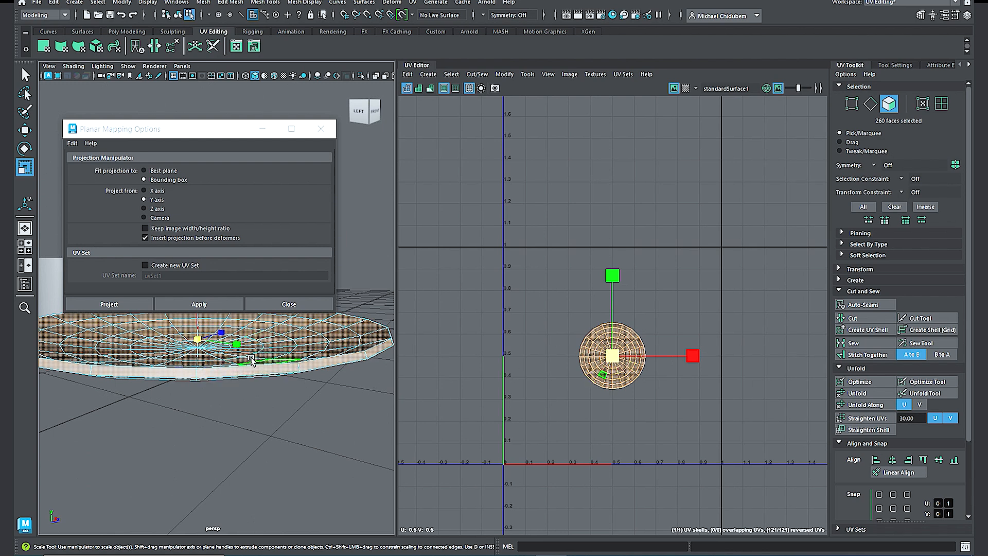
pyautogui.scroll(-4, 254, 381)
pyautogui.scroll(3, 569, 356)
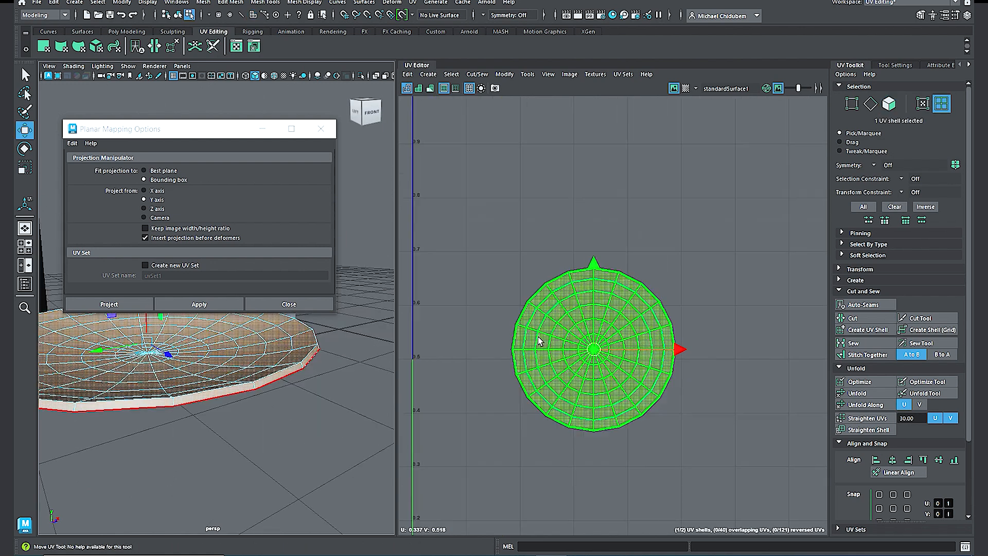
pyautogui.click(519, 337)
pyautogui.moveTo(518, 337); pyautogui.dragTo(518, 308, button='right')
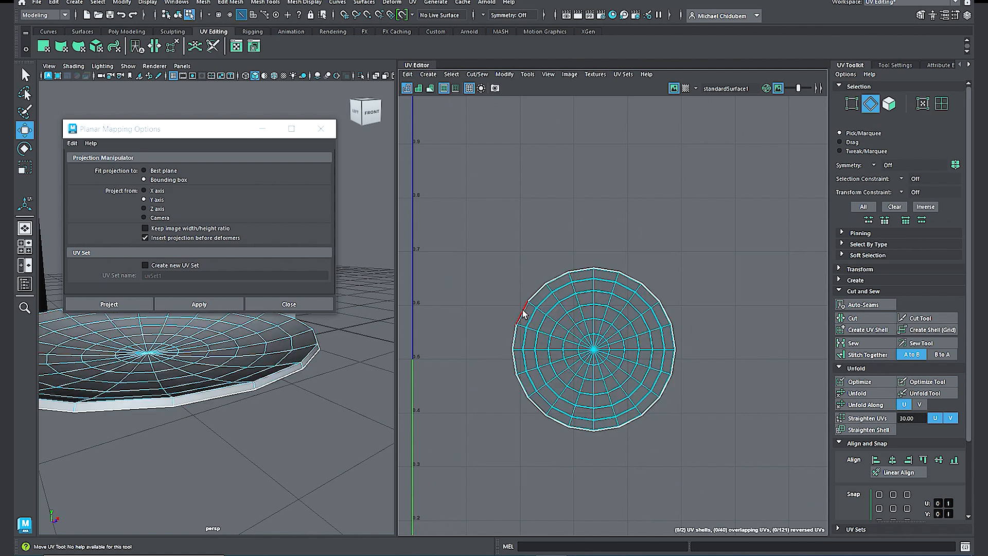
pyautogui.doubleClick(524, 314)
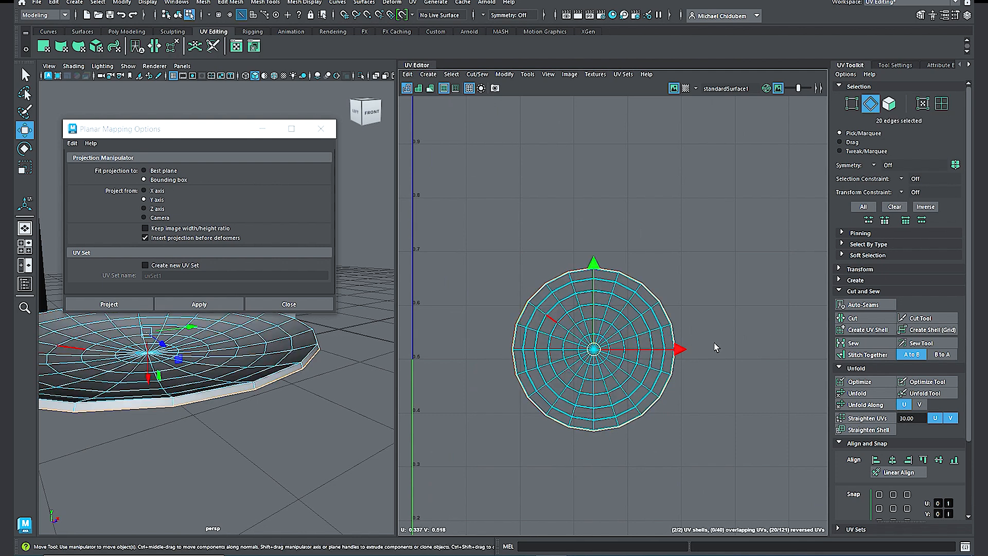
pyautogui.click(861, 324)
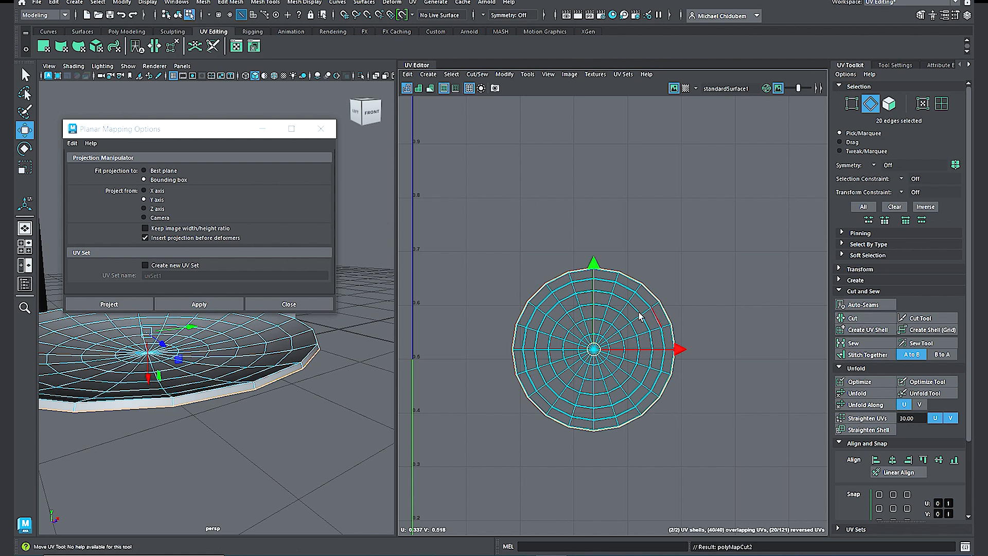
# Step: Move one of the overlapping plate shells clear of the other and unfold both shells
pyautogui.moveTo(610, 312); pyautogui.dragTo(583, 314, button='right')
pyautogui.click(583, 314)
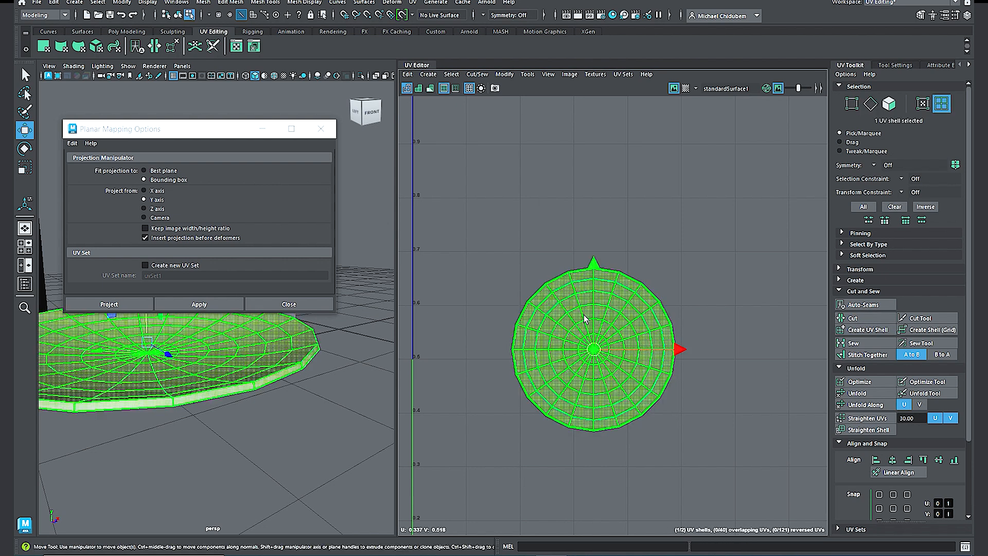
pyautogui.keyDown('alt'); pyautogui.moveTo(332, 389); pyautogui.dragTo(331, 375); pyautogui.keyUp('alt')
pyautogui.moveTo(637, 355); pyautogui.dragTo(785, 241)
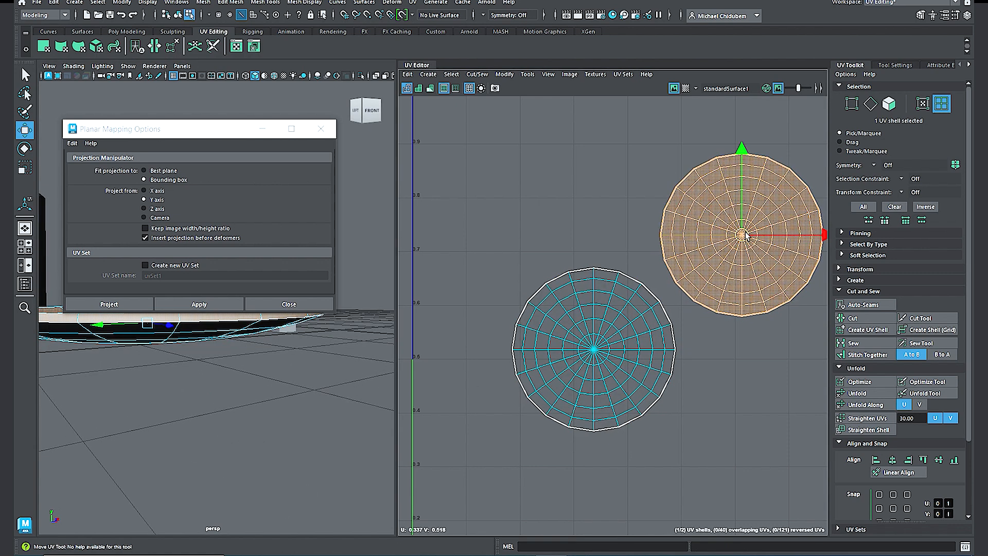
pyautogui.keyDown('shift'); pyautogui.click(619, 324); pyautogui.keyUp('shift')
pyautogui.click(861, 397)
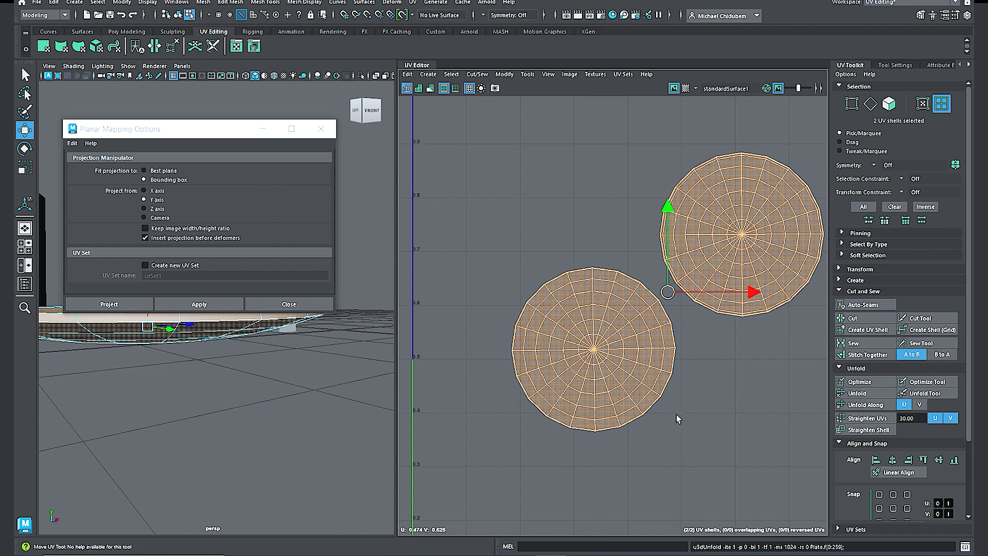
# Step: Place the two plate shells side by side in the lower-left area of the UV tile
pyautogui.scroll(-1, 679, 419)
pyautogui.moveTo(712, 267); pyautogui.dragTo(701, 248, button='right')
pyautogui.click(734, 260)
pyautogui.moveTo(735, 260); pyautogui.dragTo(520, 460)
pyautogui.scroll(-1, 538, 435)
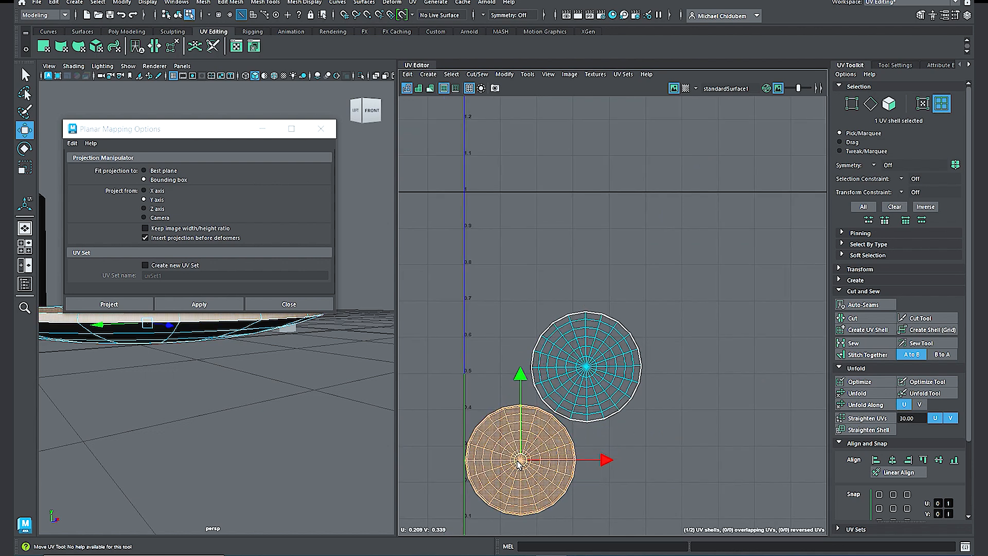
pyautogui.click(583, 387)
pyautogui.moveTo(585, 362); pyautogui.dragTo(637, 452)
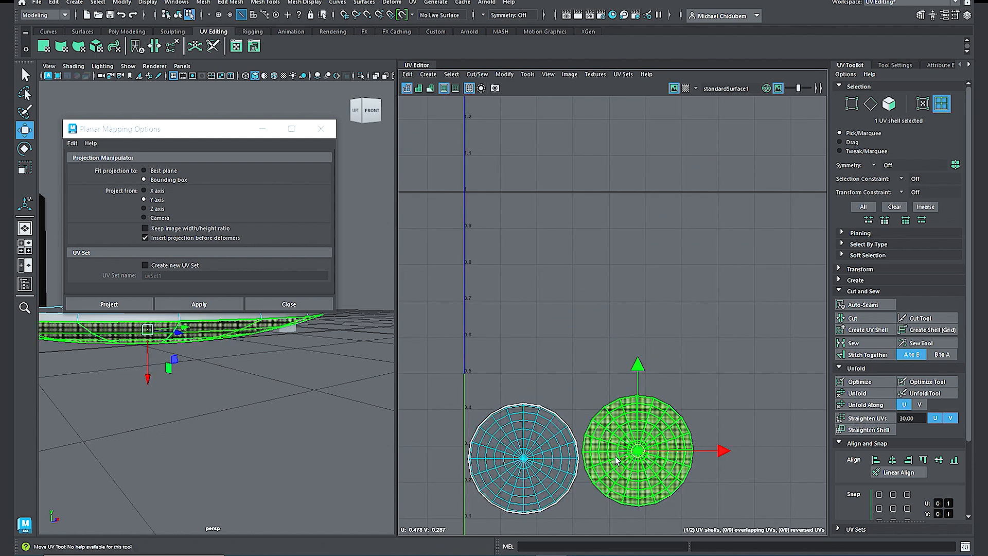
# Step: Scale both plate shells down uniformly to about 0.22 UV units across each and align their centres along V
pyautogui.keyDown('shift'); pyautogui.click(544, 469); pyautogui.keyUp('shift')
pyautogui.press('r')
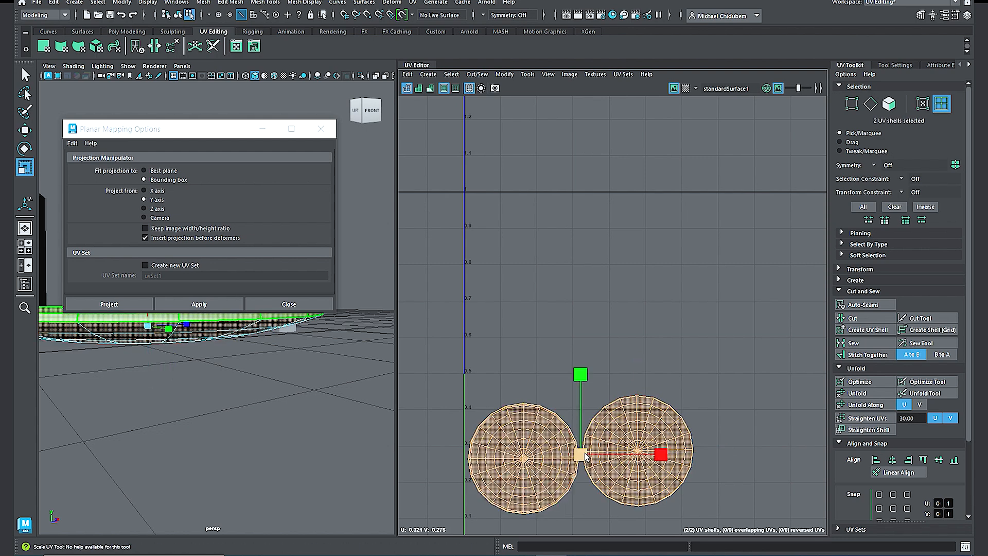
pyautogui.moveTo(585, 456); pyautogui.dragTo(564, 481)
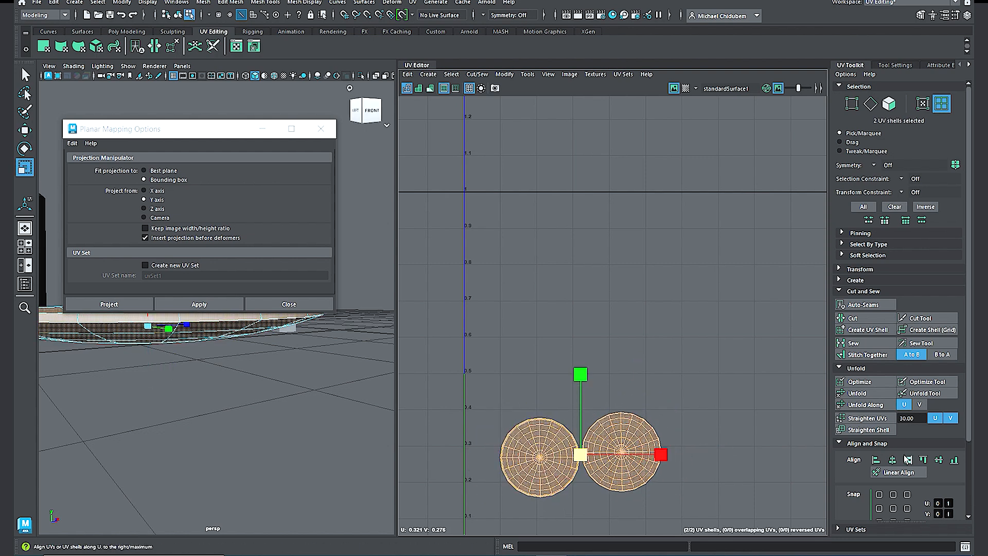
pyautogui.click(939, 460)
# Step: Move both plate shells closer to the UV tile's lower-left corner and close the planar mapping options
pyautogui.press('w')
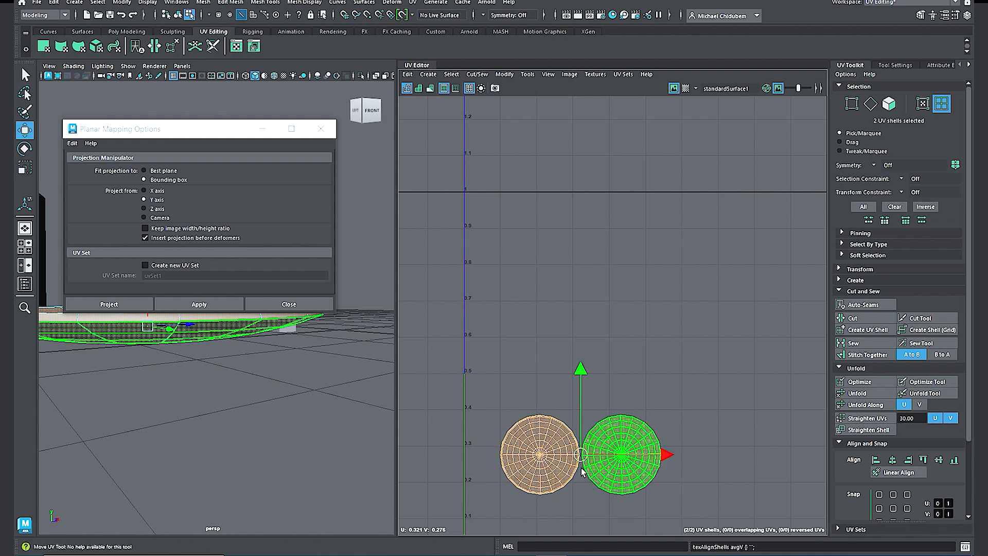
pyautogui.moveTo(585, 457); pyautogui.dragTo(565, 475)
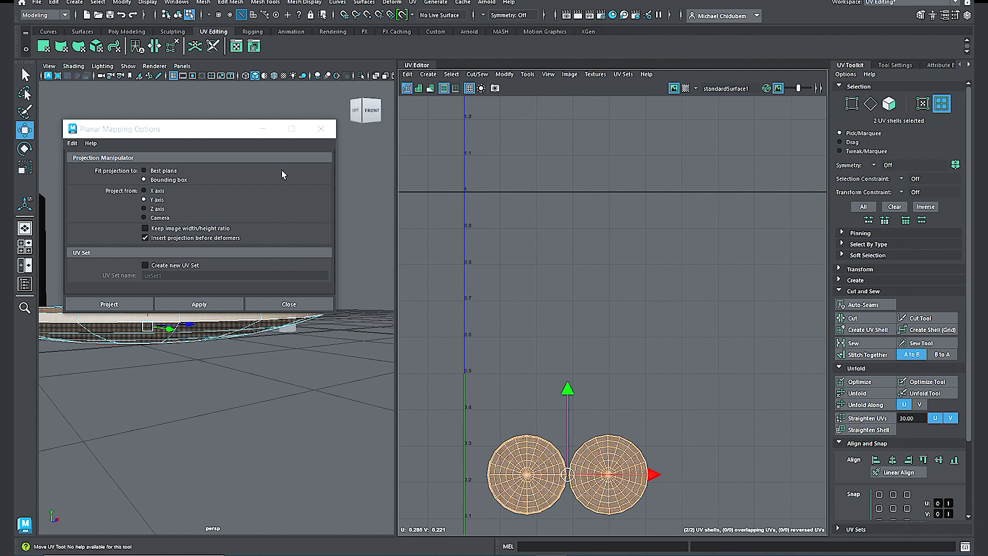
pyautogui.click(321, 128)
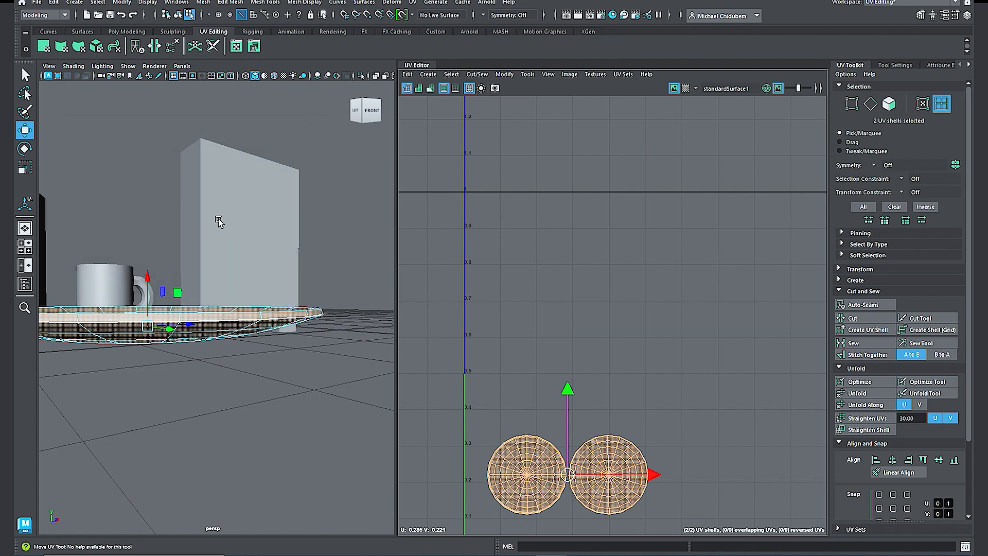
# Step: Select the small cube beside the plate and apply automatic UV mapping to it
pyautogui.keyDown('alt'); pyautogui.moveTo(194, 273); pyautogui.dragTo(255, 302); pyautogui.keyUp('alt')
pyautogui.moveTo(668, 261); pyautogui.dragTo(635, 246, button='right')
pyautogui.click(647, 273)
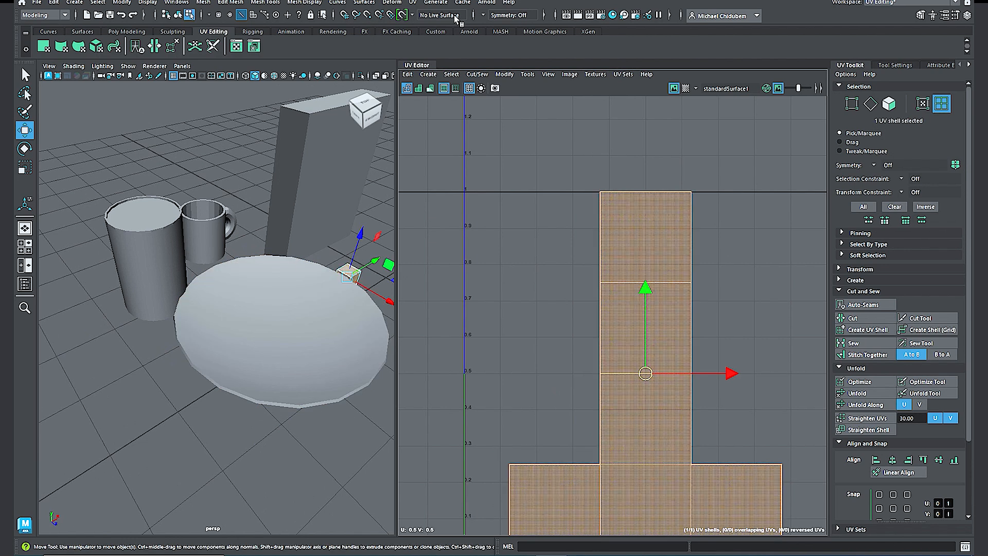
pyautogui.click(413, 3)
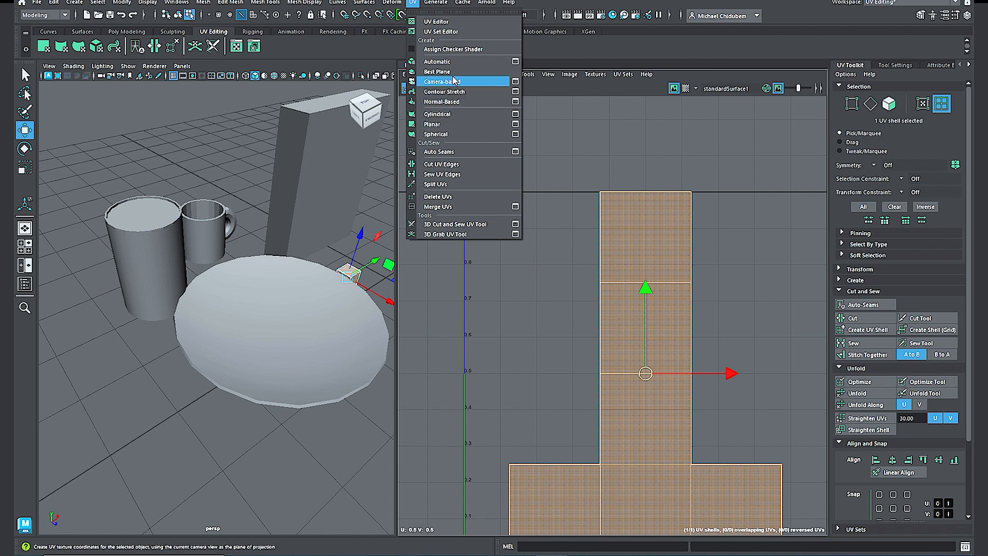
pyautogui.click(453, 62)
pyautogui.scroll(-3, 620, 252)
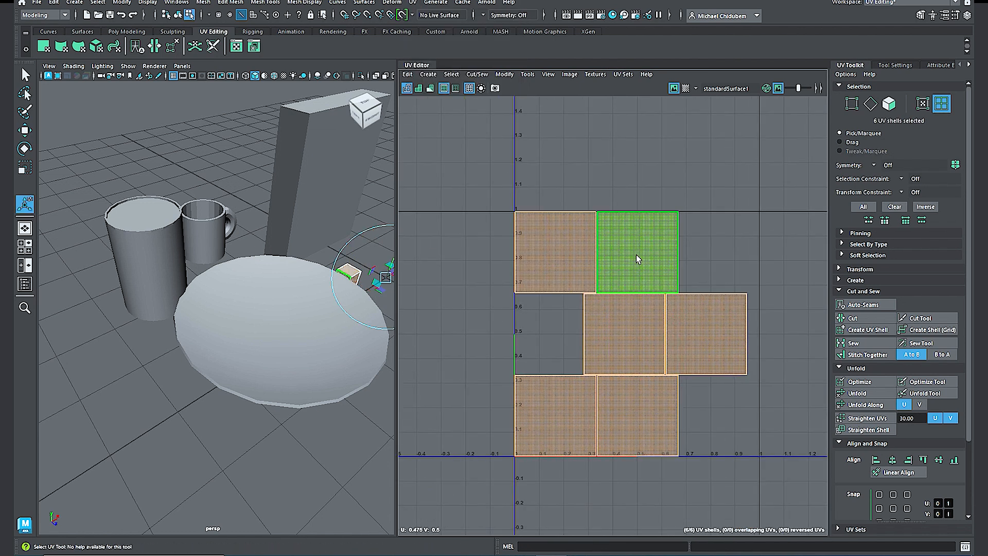
# Step: Stitch the cube's upper-row right shell onto the lower-left shell, using the upper shell's right edge
pyautogui.scroll(5, 634, 257)
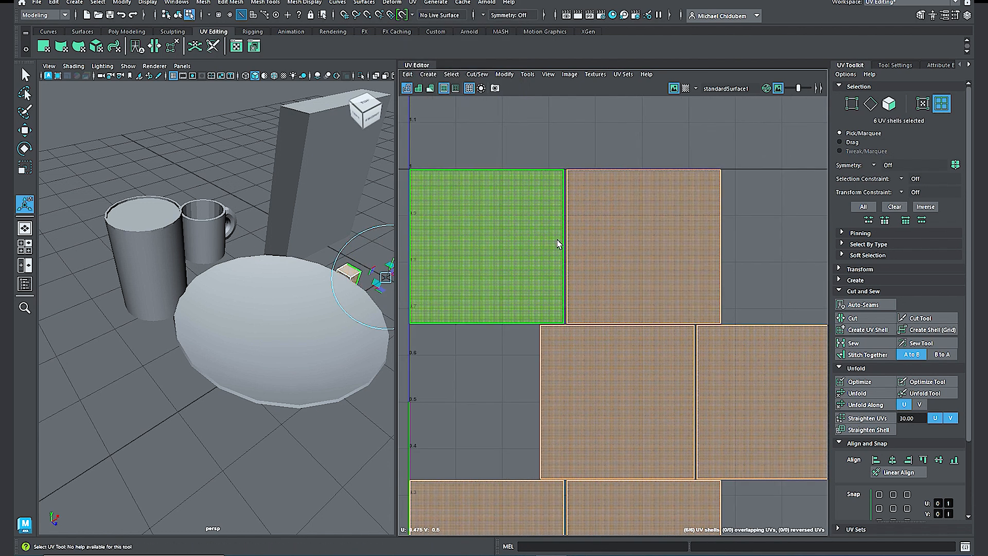
pyautogui.rightClick(562, 232)
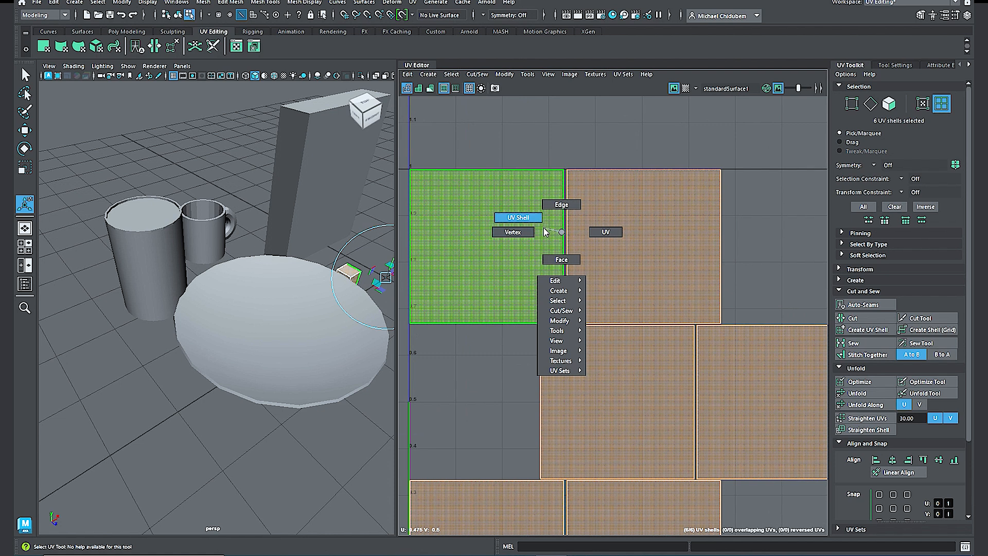
pyautogui.click(561, 205)
pyautogui.scroll(-1, 725, 248)
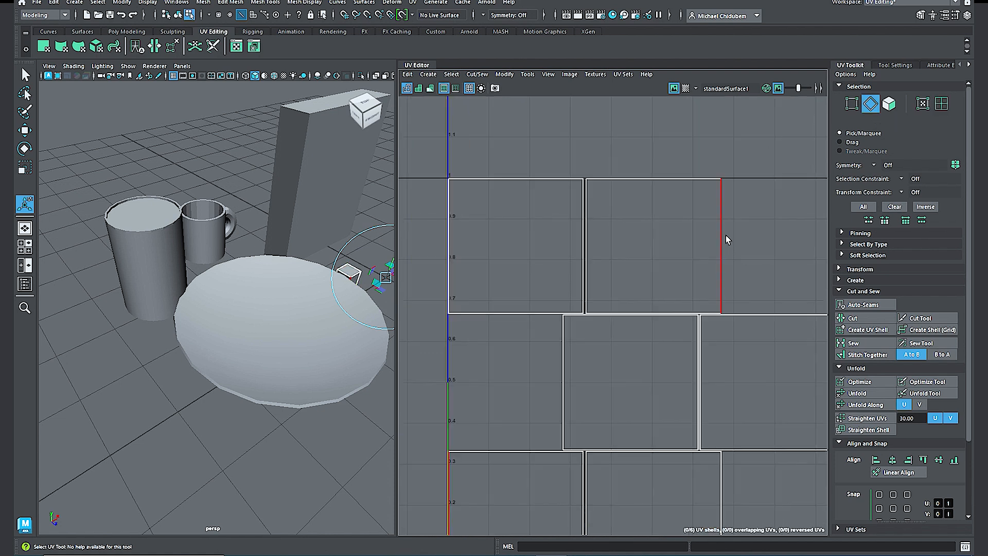
pyautogui.click(726, 235)
pyautogui.scroll(-1, 724, 298)
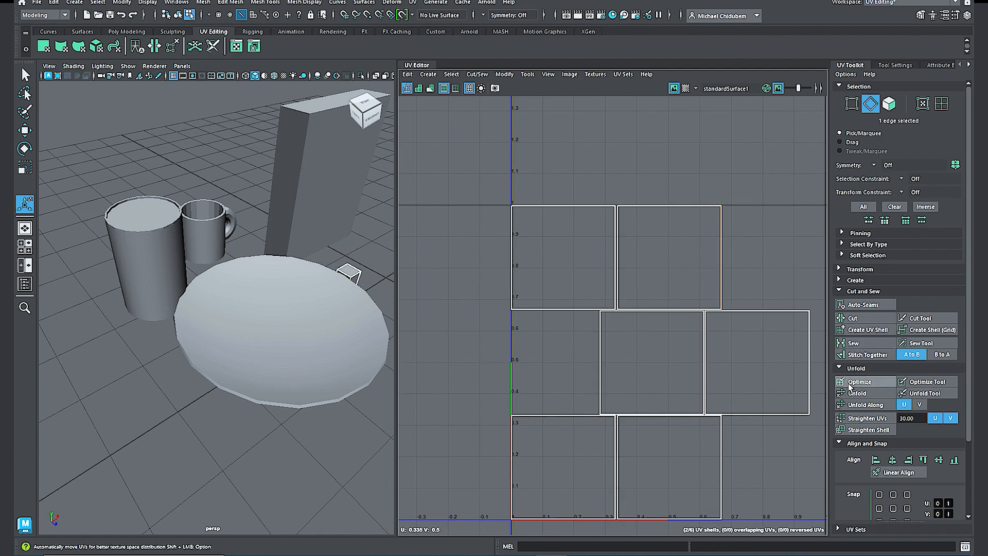
pyautogui.click(872, 360)
pyautogui.scroll(-3, 676, 413)
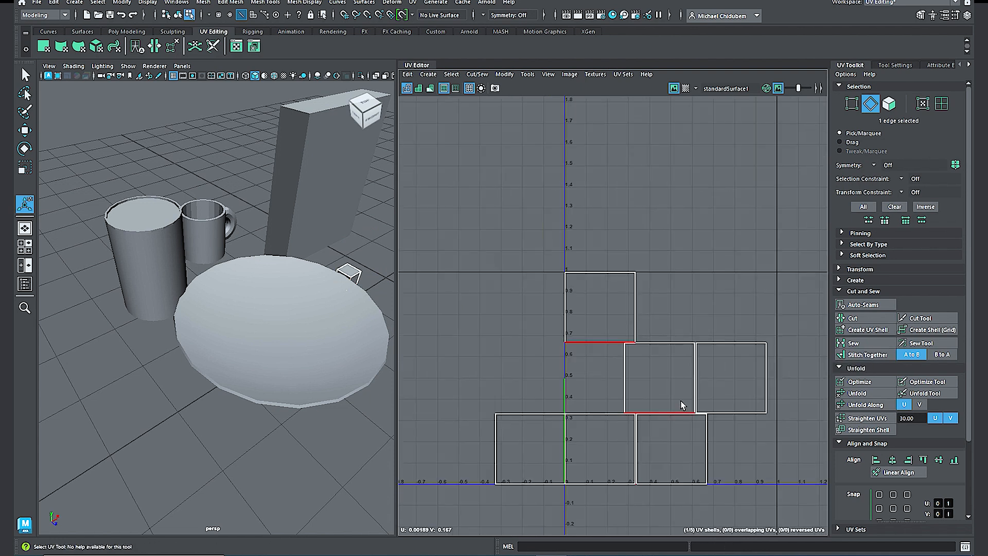
# Step: Stitch the cube's remaining upper-row shell onto the right end of the joined lower strip
pyautogui.scroll(2, 628, 449)
pyautogui.click(645, 449)
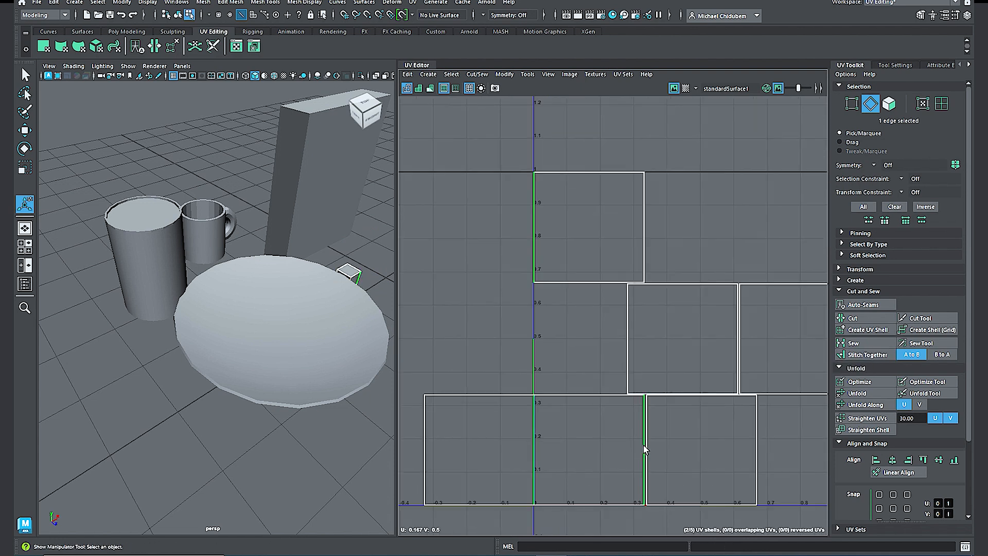
pyautogui.click(870, 355)
pyautogui.scroll(-3, 670, 419)
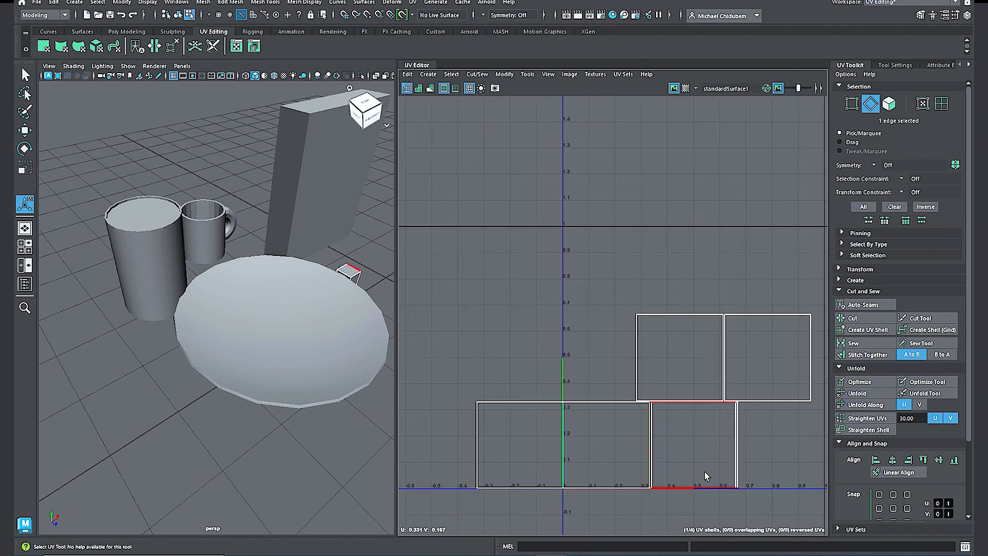
# Step: Stitch the cube's separate lower-right shell by its bottom edge onto the top of the strip's last face
pyautogui.click(687, 486)
pyautogui.click(869, 355)
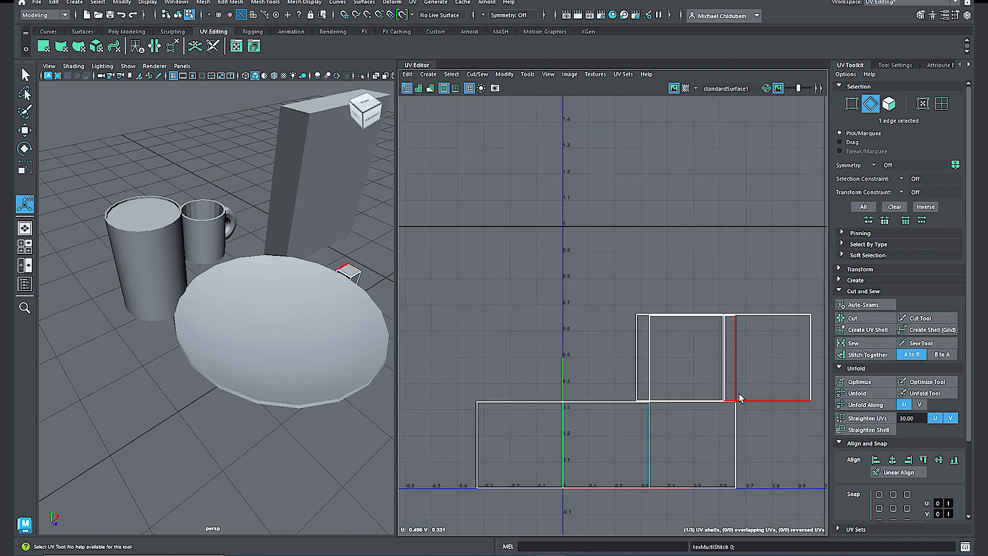
pyautogui.scroll(-2, 698, 447)
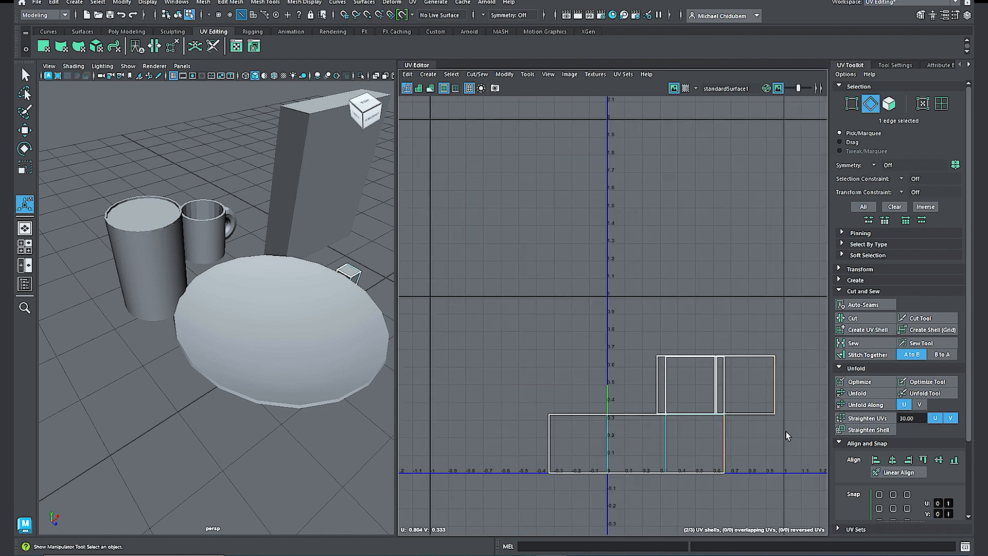
# Step: Stitch the cube's remaining face shells onto the strip at the selected edge and the strip's bottom edge, forming a single cross
pyautogui.click(870, 354)
pyautogui.click(690, 474)
pyautogui.click(865, 357)
pyautogui.scroll(-2, 717, 432)
pyautogui.click(700, 437)
# Step: Scale the cube's whole cross-shaped shell down to about 0.4 wide and move it along U to about 0.77
pyautogui.moveTo(698, 408); pyautogui.dragTo(658, 394, button='right')
pyautogui.click(672, 423)
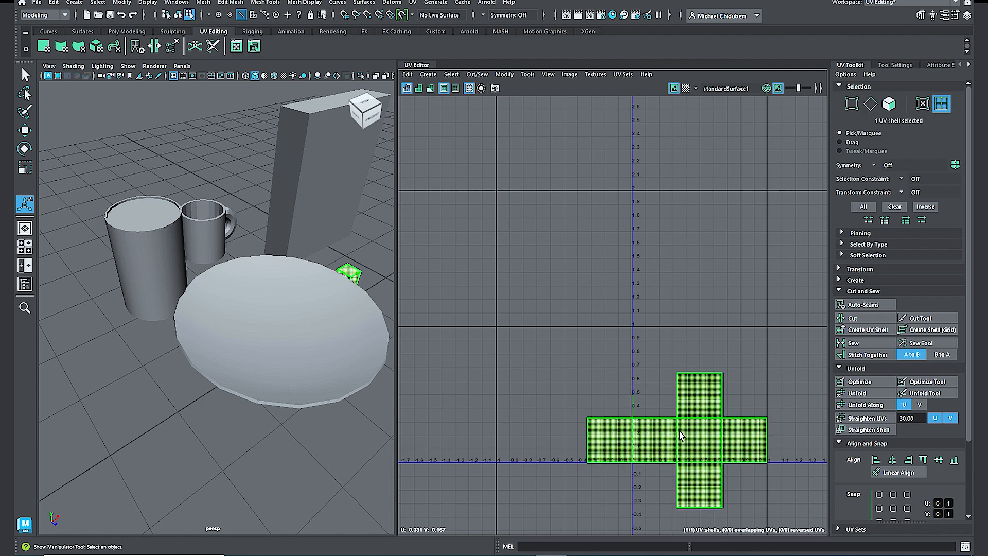
pyautogui.press('r')
pyautogui.moveTo(675, 441); pyautogui.dragTo(622, 469)
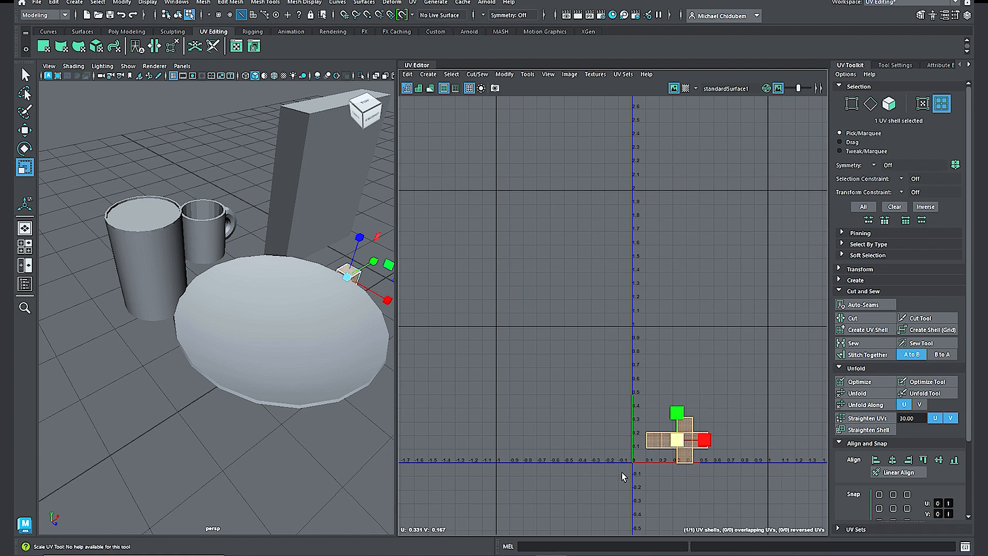
pyautogui.press('w')
pyautogui.moveTo(758, 440); pyautogui.dragTo(814, 441)
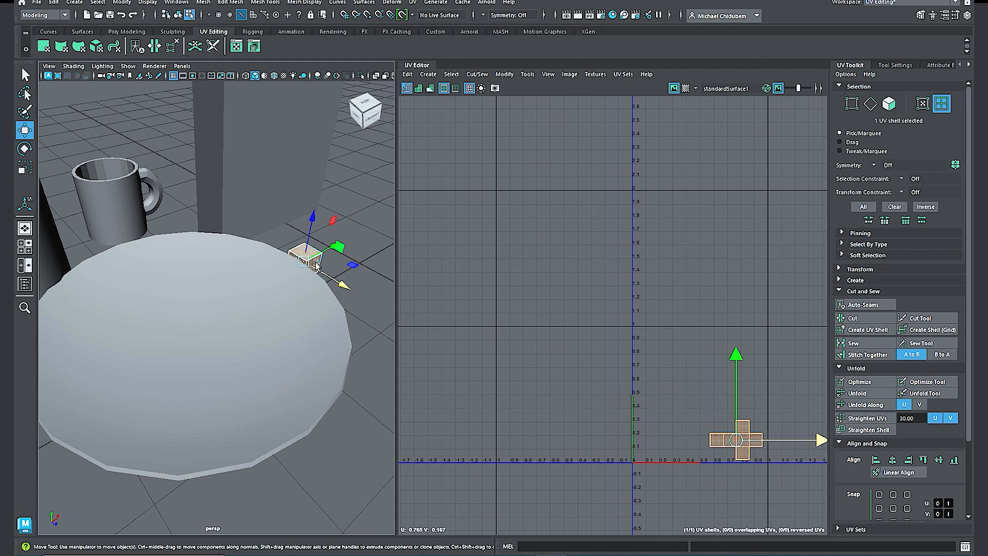
# Step: Select the mug as an object and isolate it in the viewport
pyautogui.scroll(3, 311, 265)
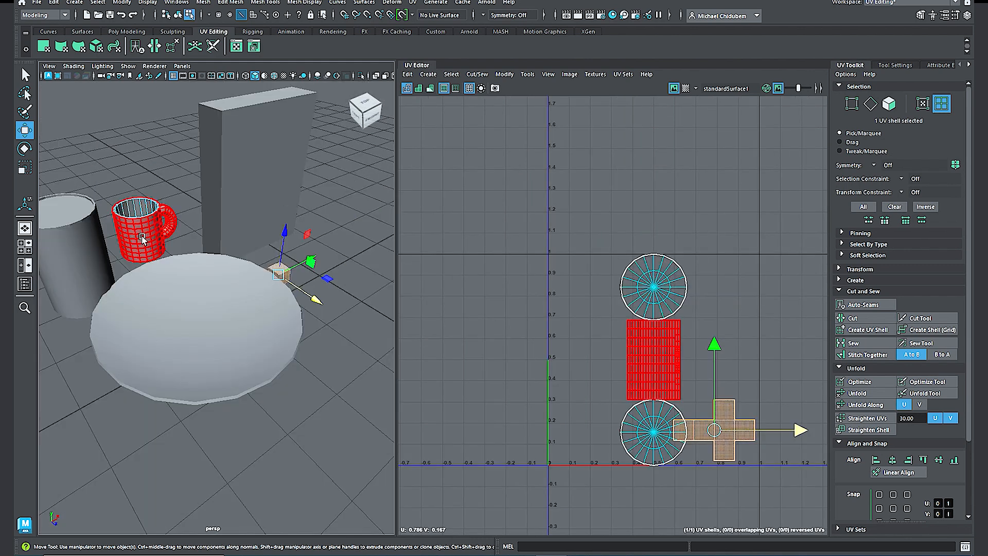
pyautogui.click(142, 237)
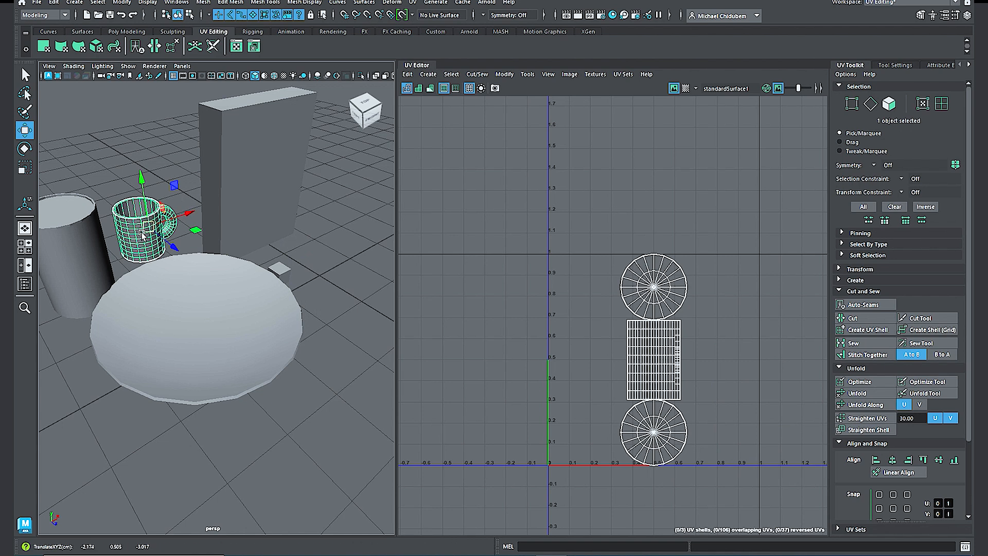
pyautogui.press('f')
pyautogui.keyDown('alt'); pyautogui.moveTo(216, 193); pyautogui.dragTo(203, 185); pyautogui.keyUp('alt')
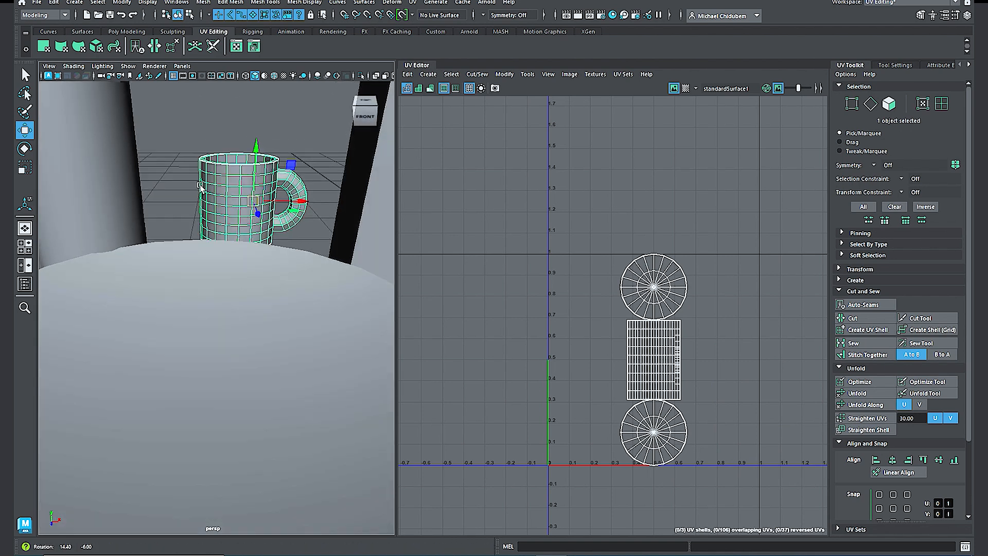
pyautogui.rightClick(298, 189)
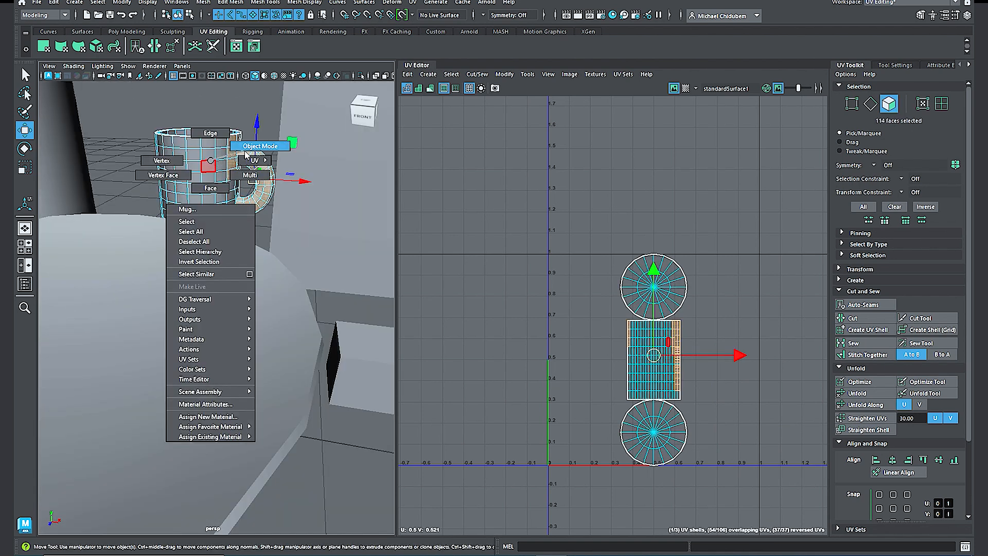
pyautogui.click(256, 149)
pyautogui.click(246, 115)
pyautogui.click(220, 166)
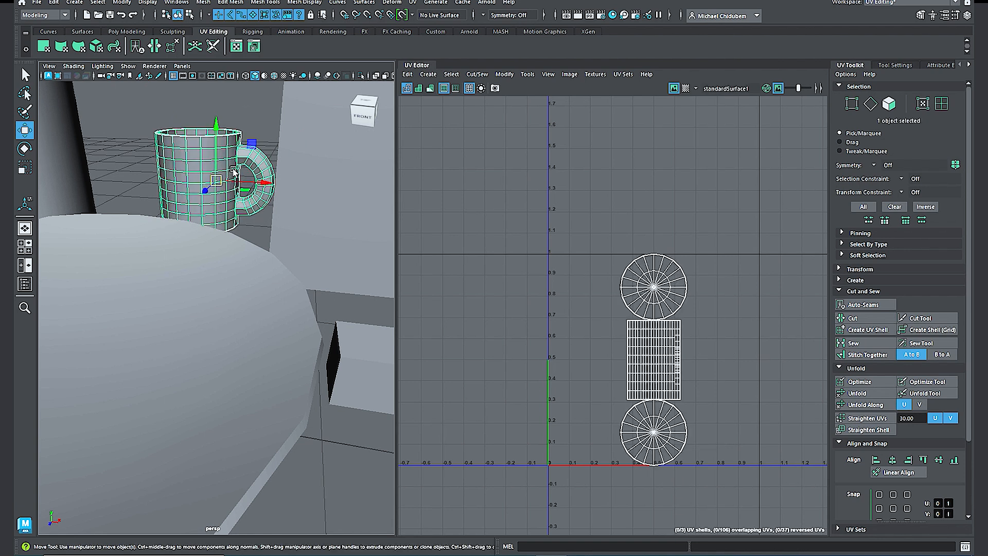
pyautogui.hotkey('ctrl', '1')
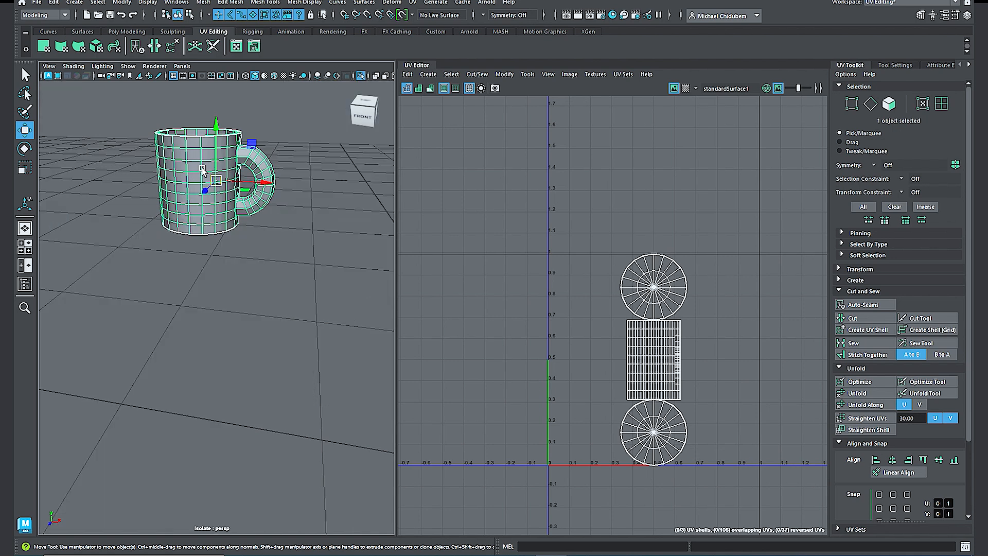
# Step: Select the ring of faces around the middle of the mug's handle
pyautogui.scroll(4, 202, 171)
pyautogui.keyDown('alt'); pyautogui.moveTo(202, 165); pyautogui.dragTo(230, 286, button='middle'); pyautogui.keyUp('alt')
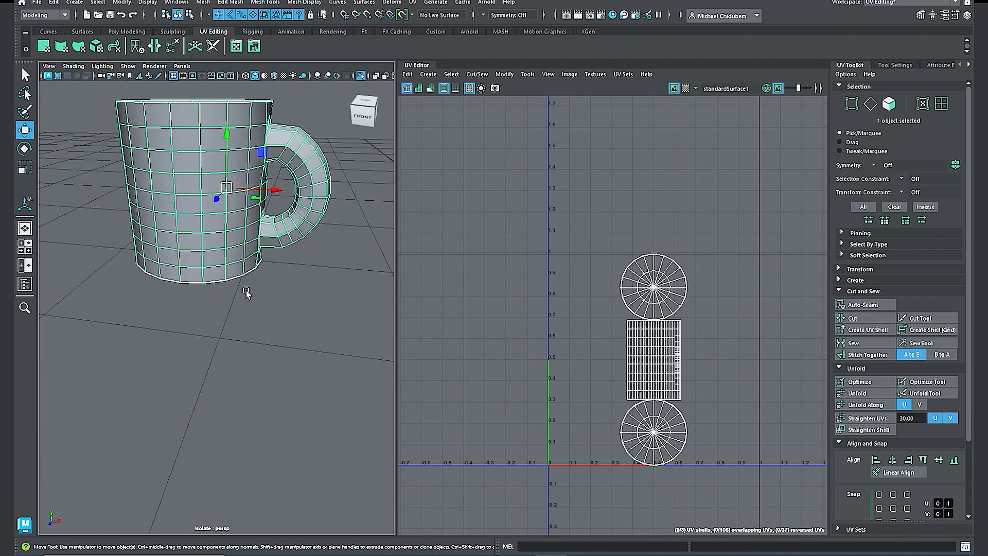
pyautogui.keyDown('alt'); pyautogui.moveTo(242, 298); pyautogui.dragTo(230, 296); pyautogui.keyUp('alt')
pyautogui.keyDown('alt'); pyautogui.moveTo(220, 215); pyautogui.dragTo(208, 284, button='middle'); pyautogui.keyUp('alt')
pyautogui.keyDown('alt'); pyautogui.moveTo(208, 284); pyautogui.dragTo(261, 274); pyautogui.keyUp('alt')
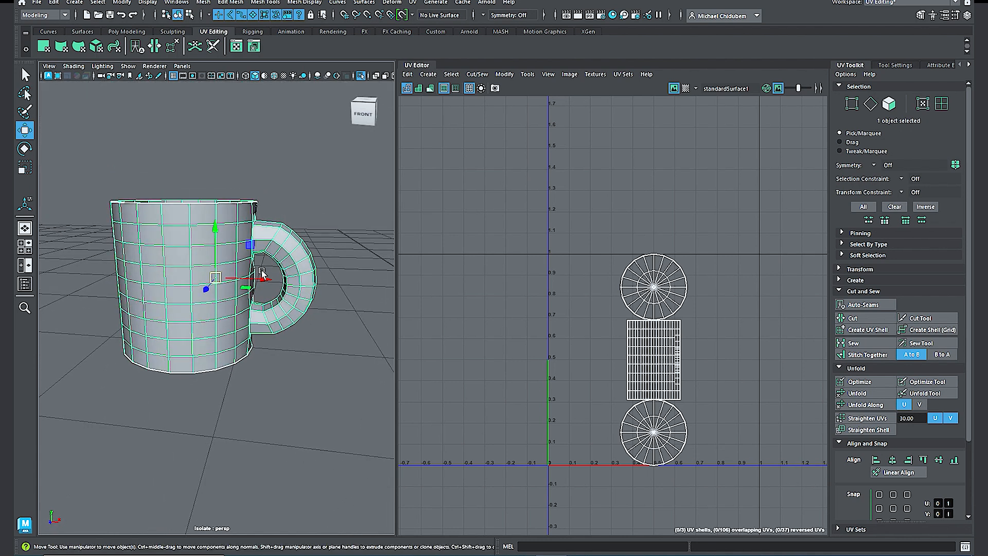
pyautogui.rightClick(306, 283)
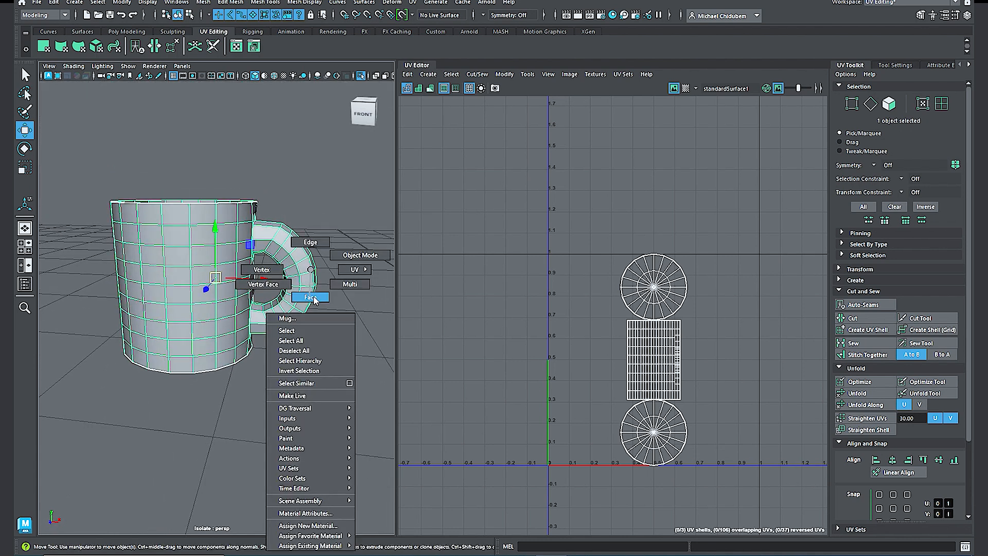
pyautogui.click(310, 297)
pyautogui.click(306, 281)
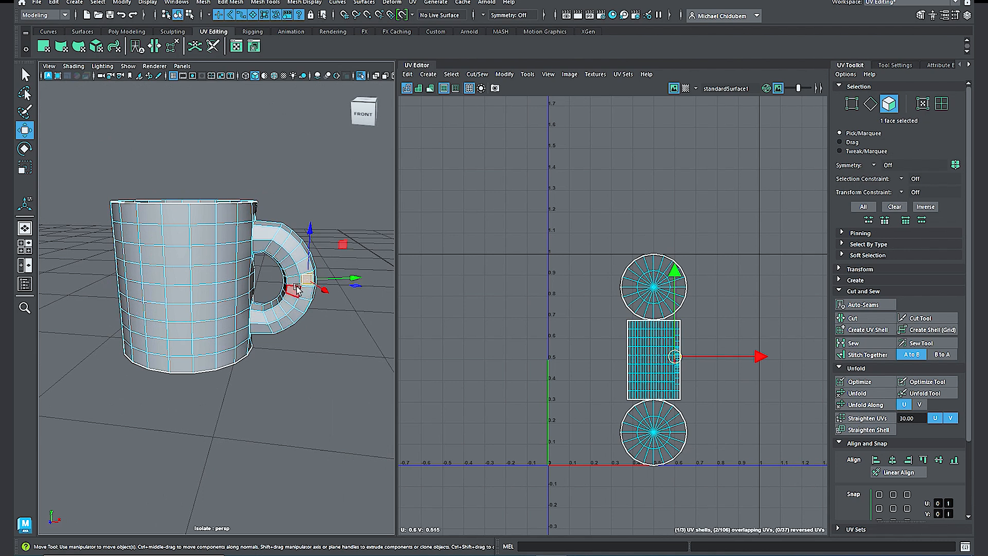
pyautogui.keyDown('shift'); pyautogui.doubleClick(293, 284); pyautogui.keyUp('shift')
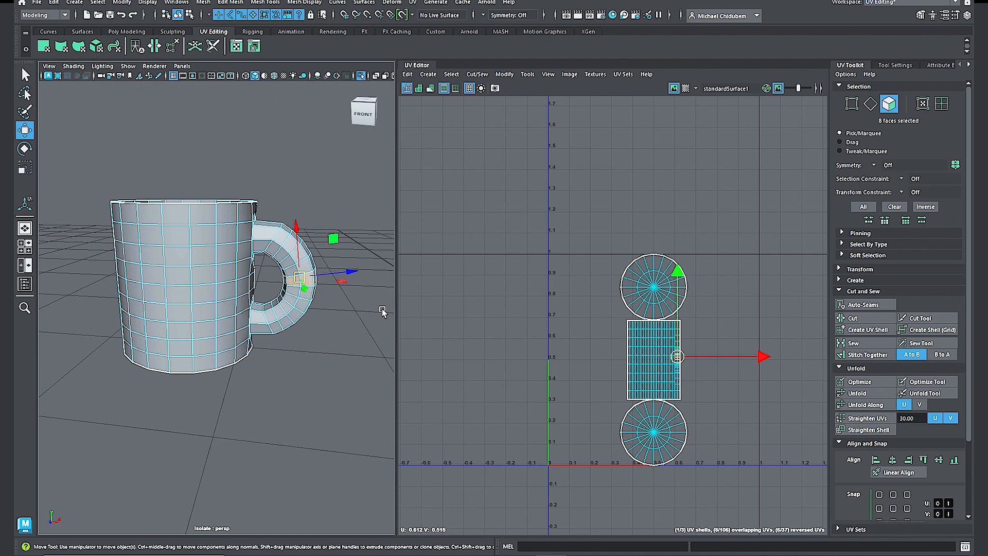
# Step: Grow the face selection five times along the handle toward both ends
pyautogui.hotkey('shift', '.')
pyautogui.hotkey('shift', '.')
pyautogui.hotkey('shift', '.')
pyautogui.hotkey('shift', '.')
pyautogui.hotkey('shift', '.')
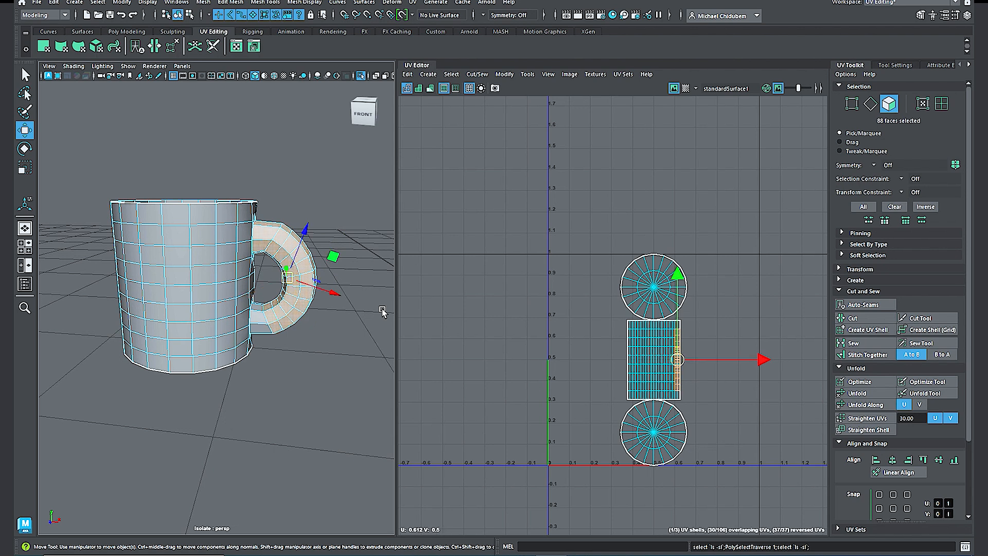
# Step: Add the ring of faces at the handle's lower joint with the mug body to the selection
pyautogui.moveTo(273, 309)
pyautogui.keyDown('alt'); pyautogui.mouseDown()
pyautogui.moveTo(236, 304)
pyautogui.moveTo(260, 308)
pyautogui.mouseUp(); pyautogui.keyUp('alt')
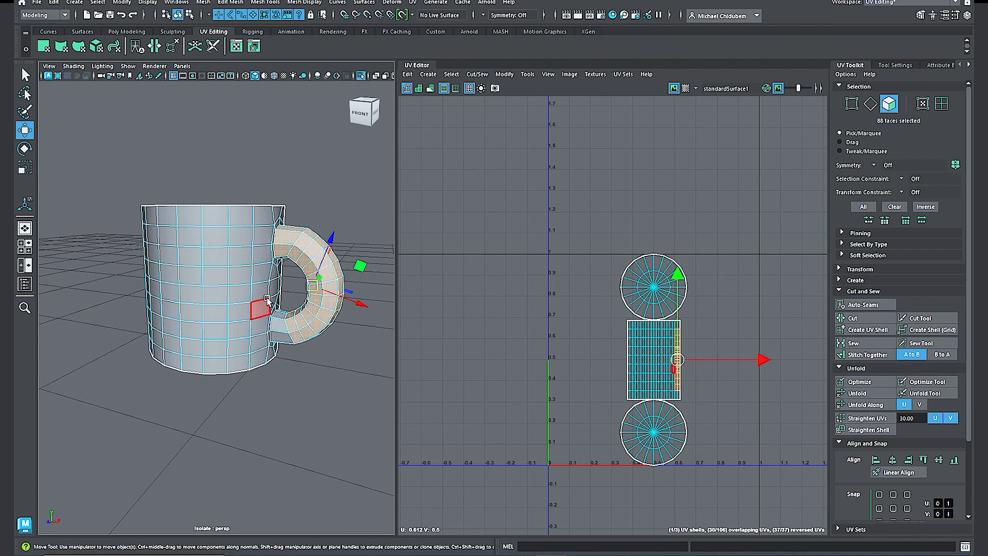
pyautogui.keyDown('shift'); pyautogui.click(280, 326); pyautogui.keyUp('shift')
pyautogui.scroll(4, 284, 317)
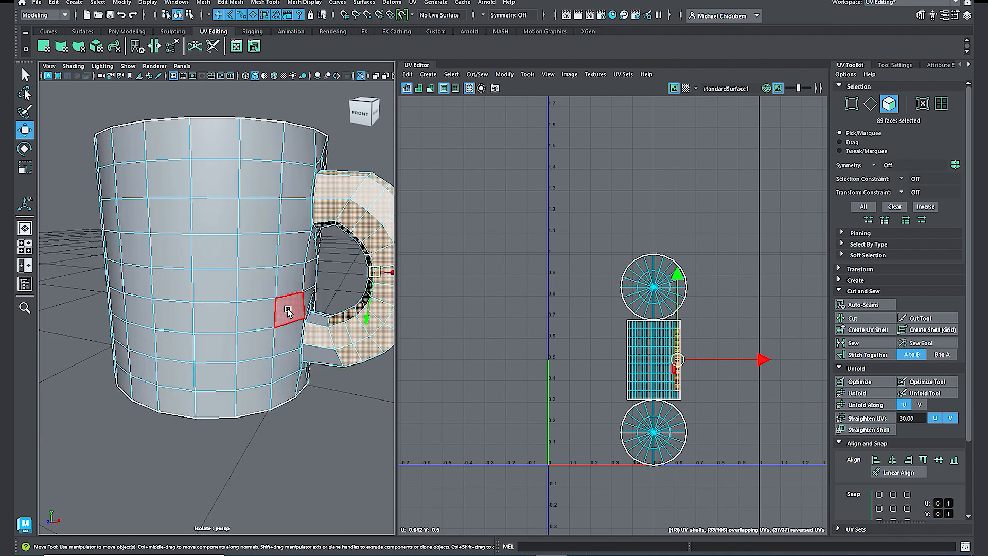
pyautogui.keyDown('shift'); pyautogui.doubleClick(323, 363); pyautogui.keyUp('shift')
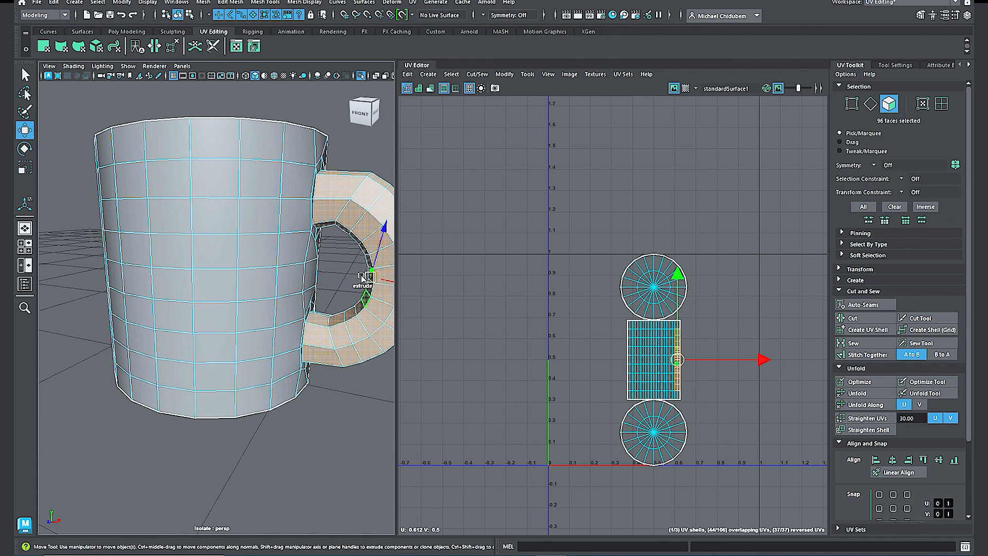
pyautogui.scroll(-4, 340, 323)
pyautogui.moveTo(341, 323)
pyautogui.keyDown('alt'); pyautogui.mouseDown()
pyautogui.moveTo(176, 303)
pyautogui.moveTo(221, 324)
pyautogui.moveTo(346, 324)
pyautogui.moveTo(337, 326)
pyautogui.mouseUp(); pyautogui.keyUp('alt')
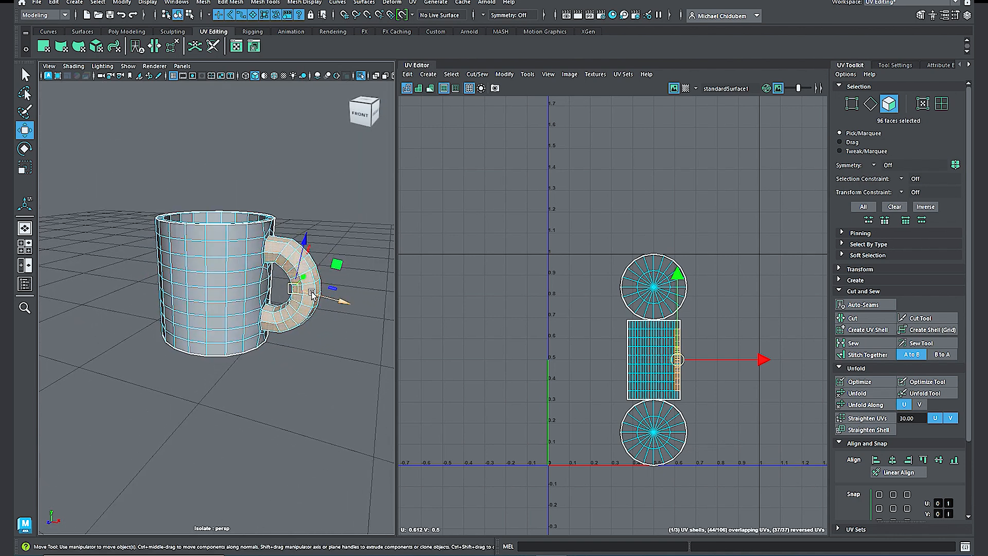
# Step: Split the selected handle faces into their own UV shell and move it clear of the body shell, to about U 0.76
pyautogui.hotkey('ctrl', 'z')
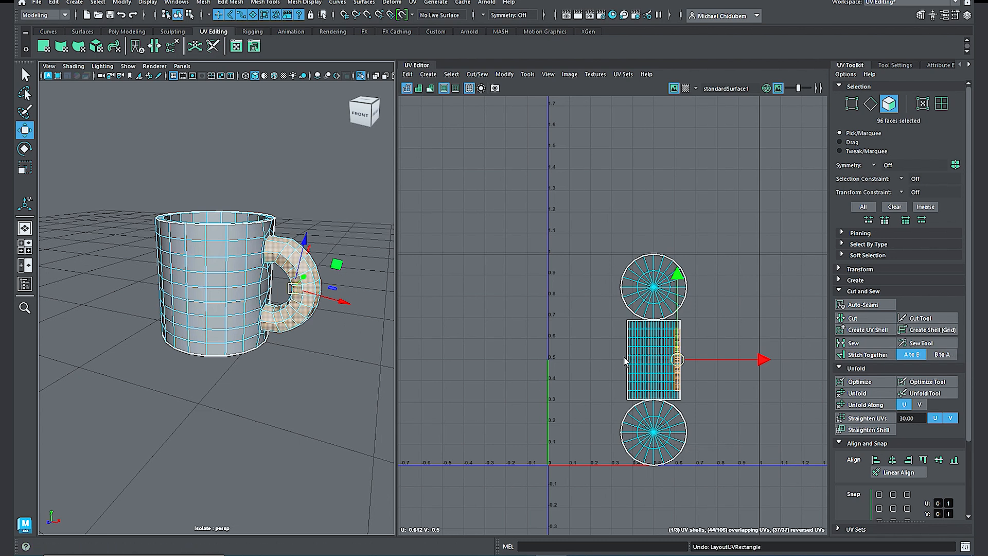
pyautogui.click(869, 332)
pyautogui.click(873, 332)
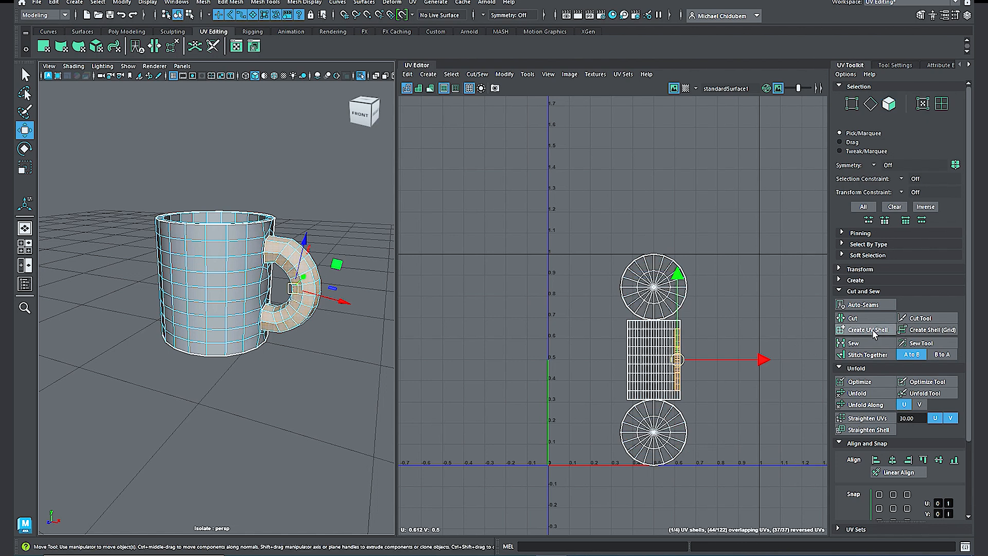
pyautogui.moveTo(764, 362); pyautogui.dragTo(796, 360)
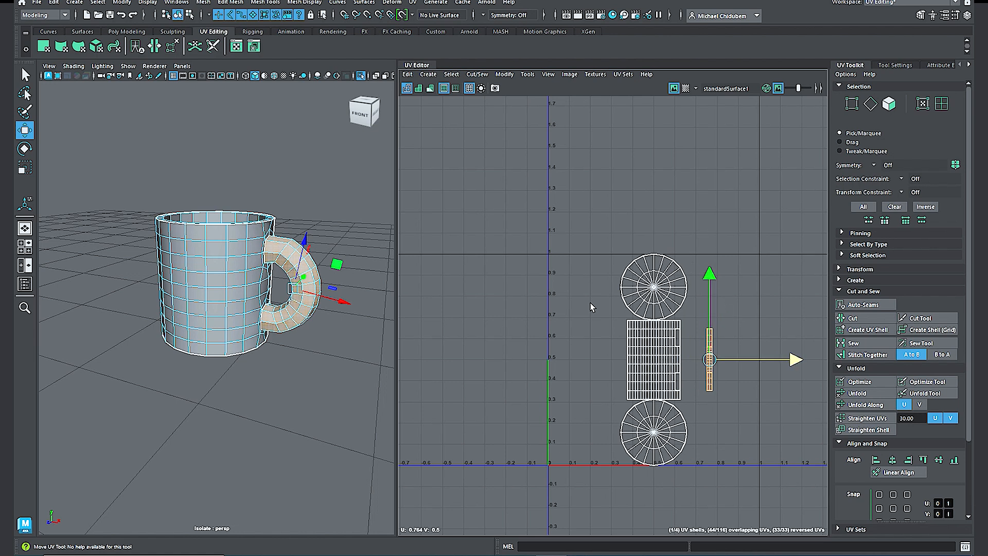
# Step: Cut the mug's UVs along a vertical edge loop on the side opposite the handle
pyautogui.keyDown('alt'); pyautogui.moveTo(326, 303); pyautogui.dragTo(276, 247); pyautogui.keyUp('alt')
pyautogui.moveTo(230, 234); pyautogui.dragTo(235, 227, button='right')
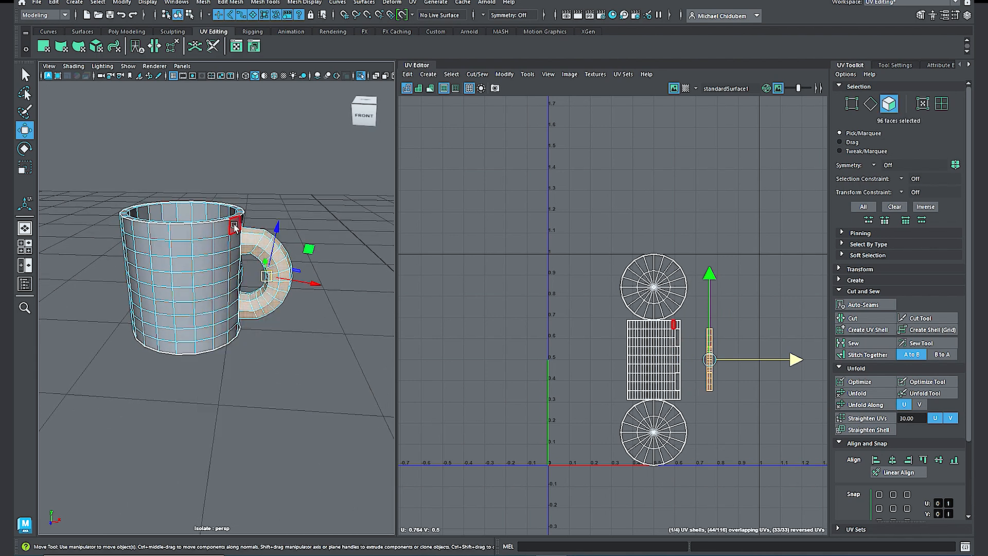
pyautogui.click(234, 227)
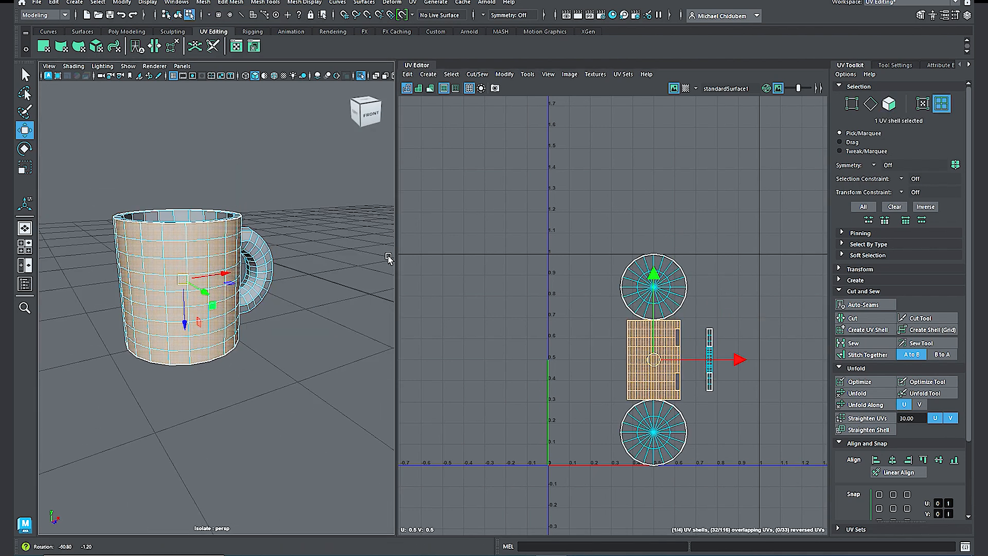
pyautogui.keyDown('alt'); pyautogui.moveTo(191, 238); pyautogui.dragTo(254, 268); pyautogui.keyUp('alt')
pyautogui.moveTo(153, 238); pyautogui.dragTo(158, 215, button='right')
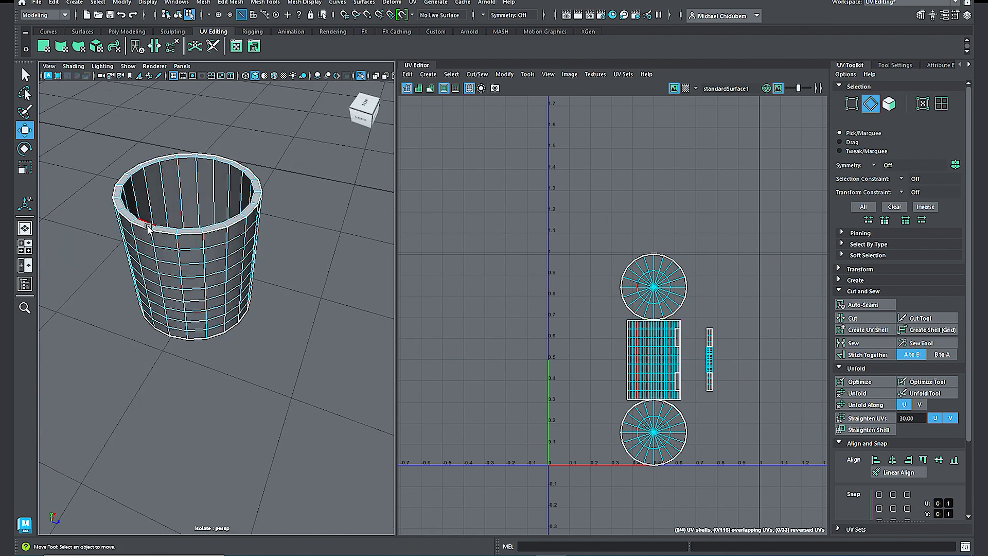
pyautogui.doubleClick(132, 232)
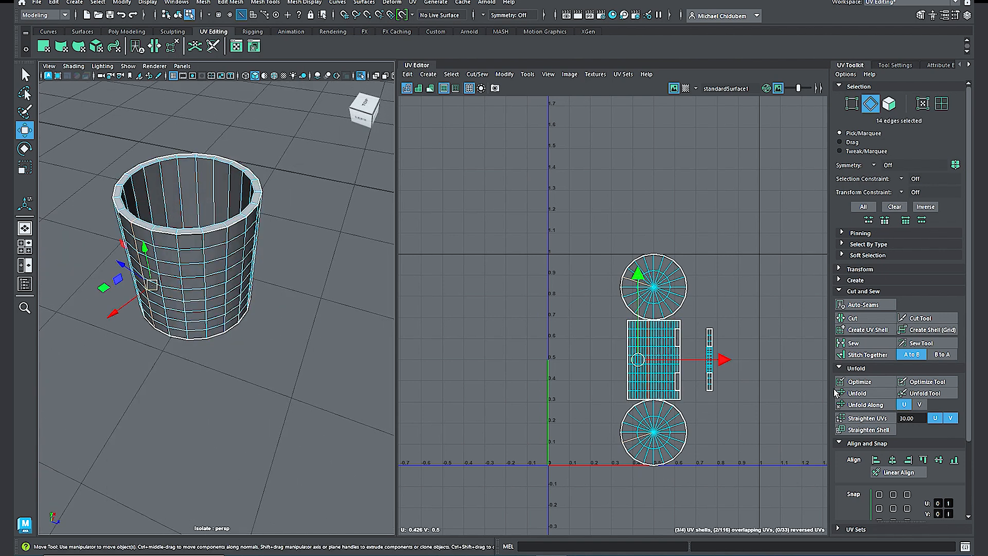
pyautogui.click(865, 317)
# Step: Unfold the wider of the two cut body shells and move it above the UV tile, to about V 1.26
pyautogui.moveTo(666, 341); pyautogui.dragTo(626, 330, button='right')
pyautogui.click(657, 335)
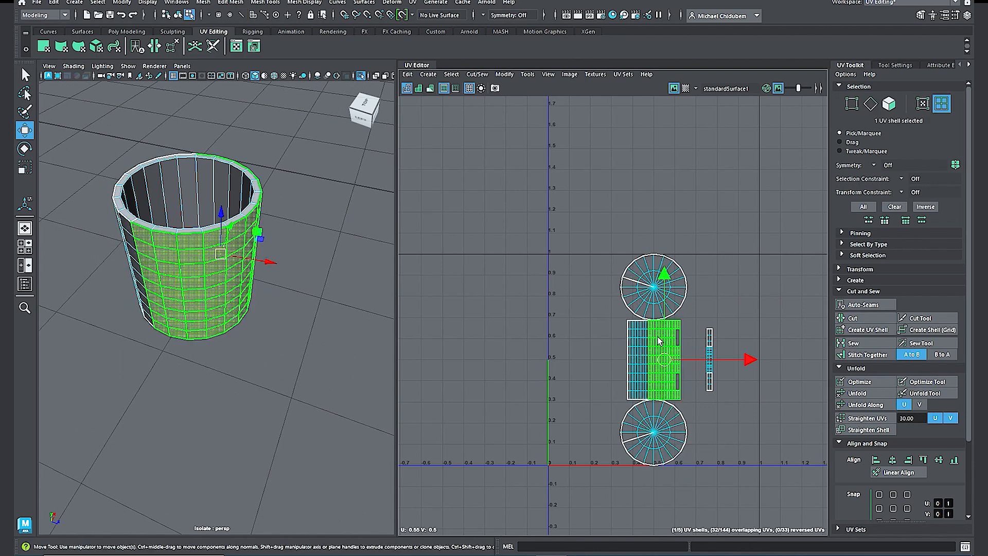
pyautogui.click(860, 394)
pyautogui.moveTo(662, 349); pyautogui.dragTo(658, 193)
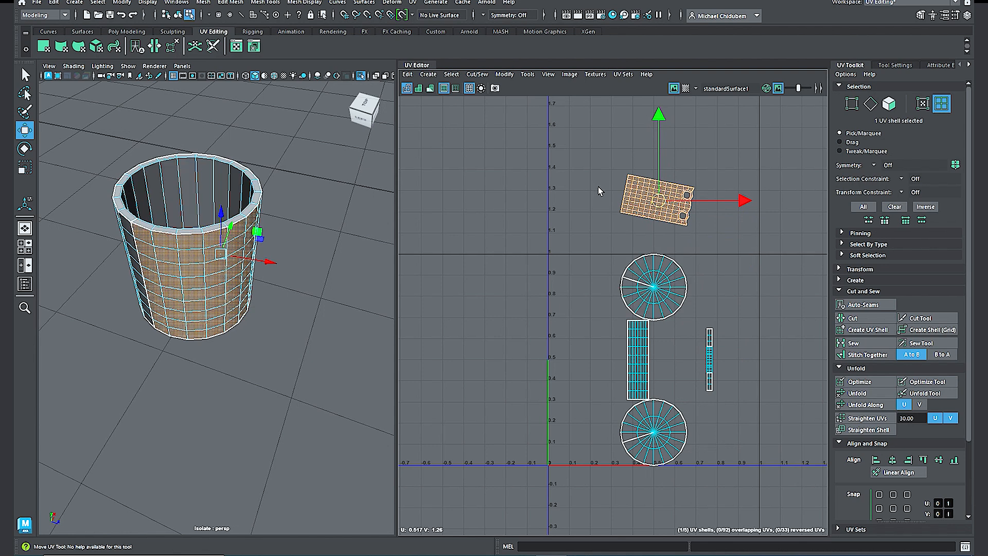
# Step: Stitch the remaining narrow body strip onto the left short edge of the unfolded mug body shell
pyautogui.scroll(3, 596, 188)
pyautogui.keyDown('alt'); pyautogui.moveTo(644, 202); pyautogui.dragTo(606, 256, button='middle'); pyautogui.keyUp('alt')
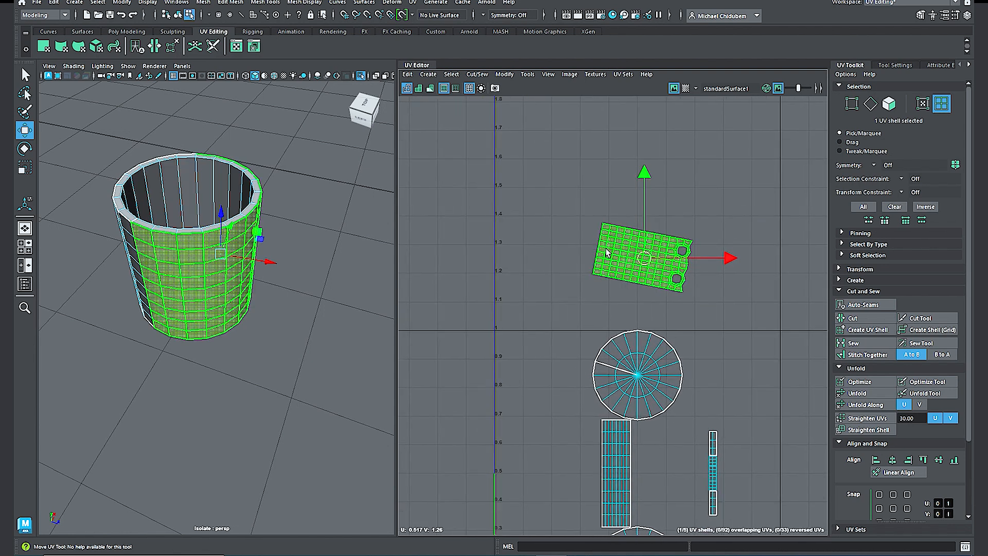
pyautogui.moveTo(603, 248); pyautogui.dragTo(603, 219, button='right')
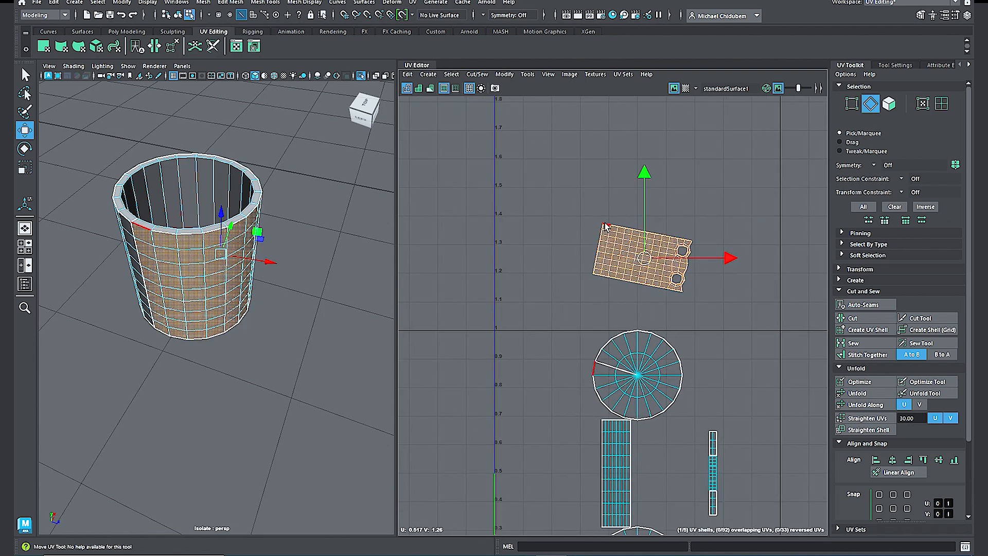
pyautogui.scroll(3, 601, 227)
pyautogui.scroll(-2, 613, 380)
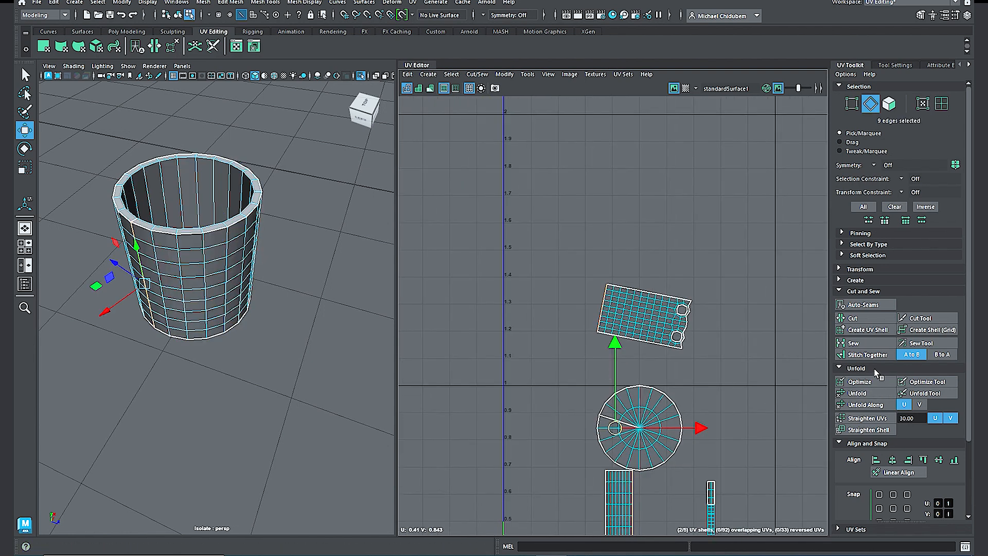
pyautogui.click(868, 354)
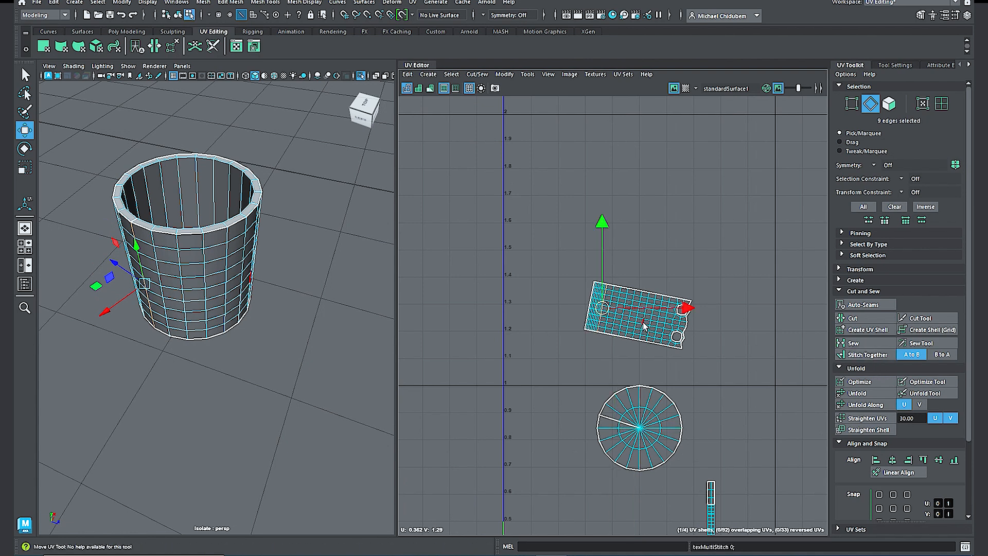
# Step: Select the joined mug body shell and unfold it as one piece
pyautogui.scroll(3, 651, 324)
pyautogui.moveTo(652, 324); pyautogui.dragTo(613, 309, button='right')
pyautogui.keyDown('alt'); pyautogui.moveTo(309, 283); pyautogui.dragTo(354, 286); pyautogui.keyUp('alt')
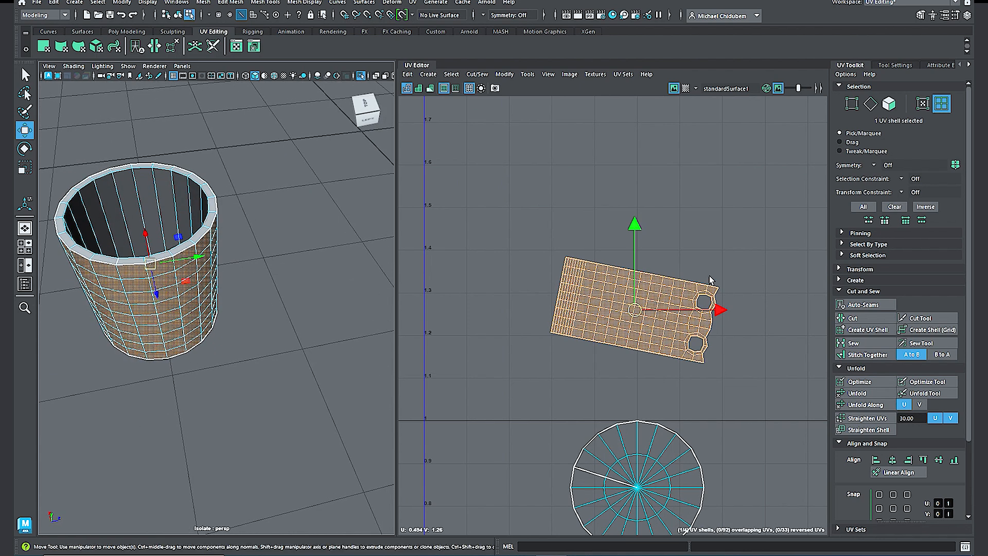
pyautogui.moveTo(617, 284); pyautogui.dragTo(574, 270, button='right')
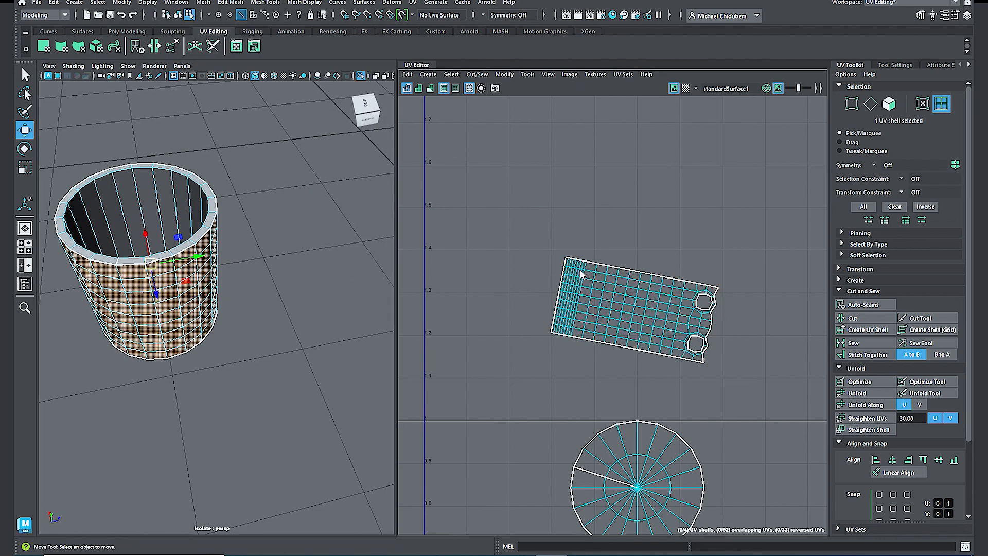
pyautogui.click(865, 393)
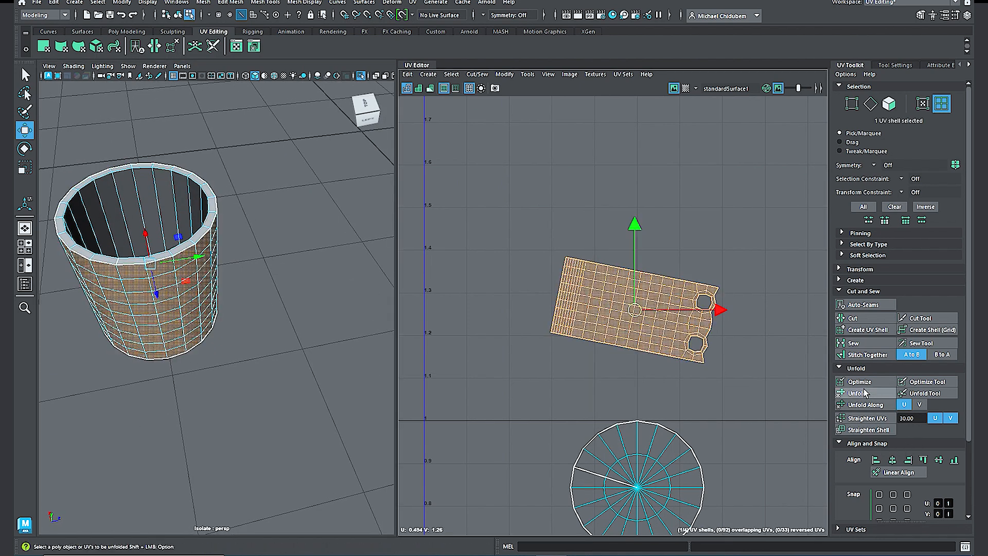
# Step: Rotate the unfolded mug body shell until it lies horizontally above the UV tile
pyautogui.click(601, 313)
pyautogui.press('r')
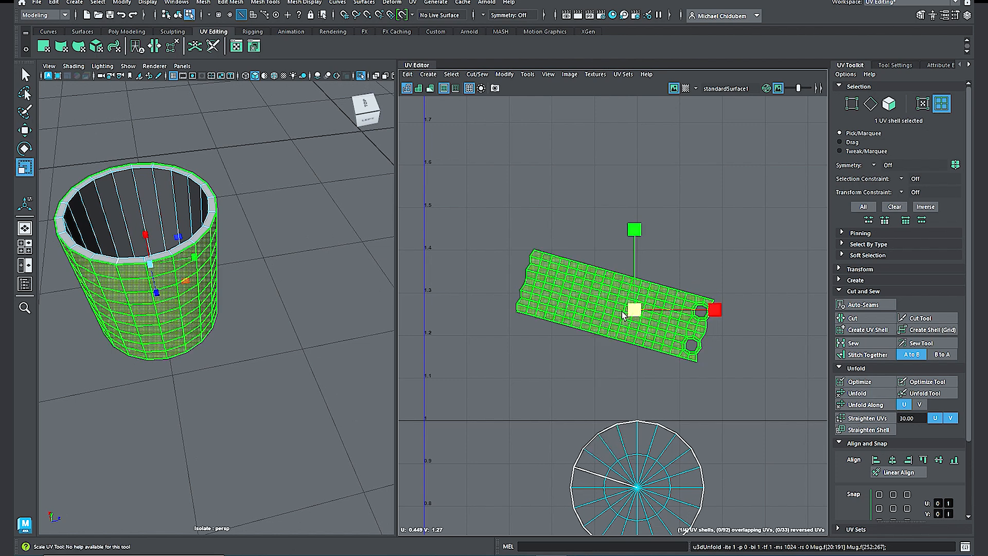
pyautogui.press('e')
pyautogui.moveTo(594, 238); pyautogui.dragTo(579, 255)
# Step: Straighten all UVs of the mug body shell in U and V so they form a rectangular grid
pyautogui.rightClick(546, 304)
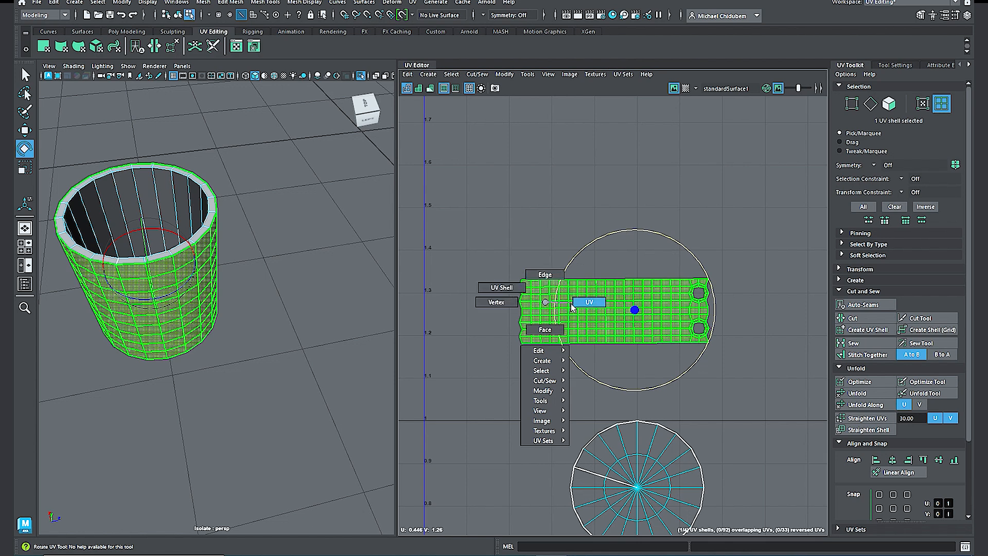
pyautogui.click(588, 303)
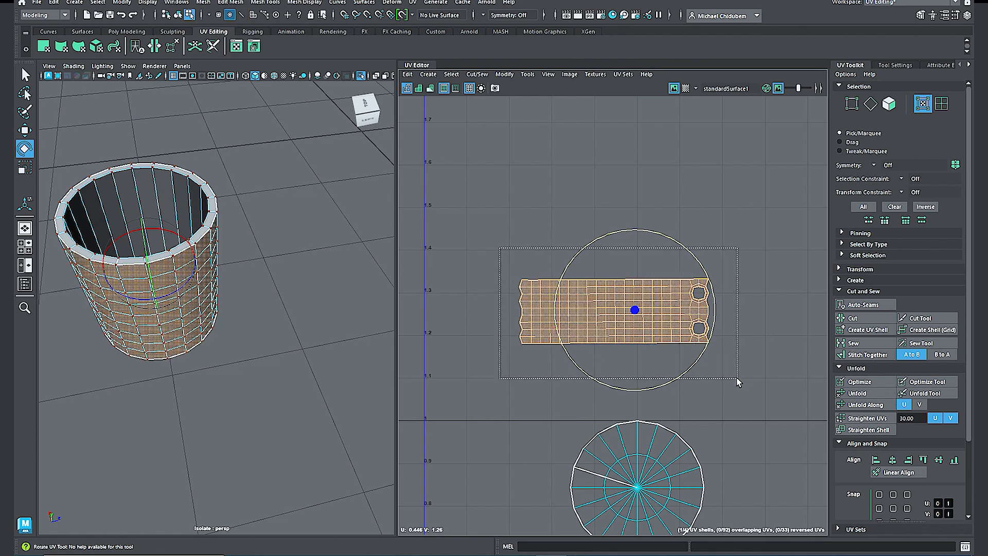
pyautogui.click(875, 419)
pyautogui.scroll(2, 721, 350)
pyautogui.click(723, 339)
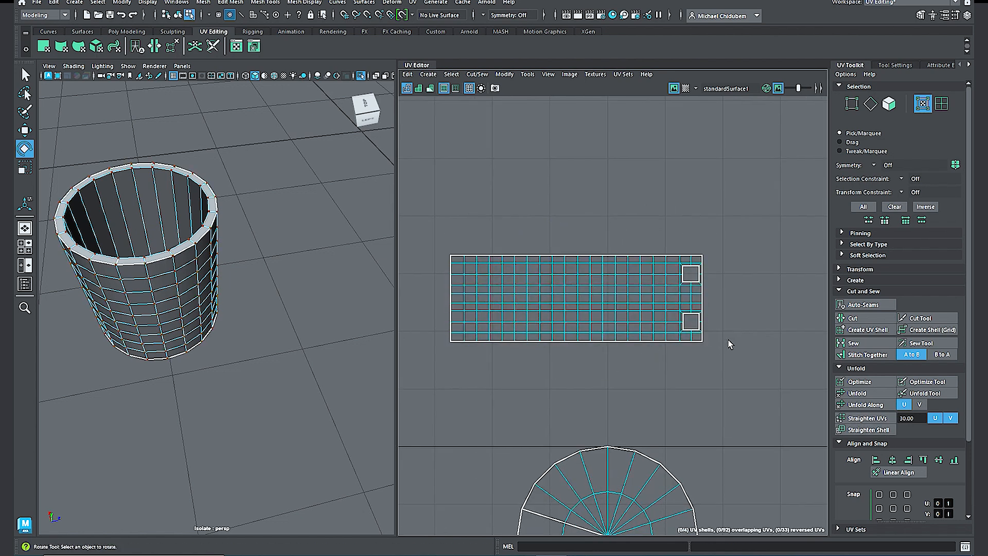
# Step: Select the round shell of the mug's rim and interior and unfold it
pyautogui.rightClick(191, 237)
pyautogui.click(241, 221)
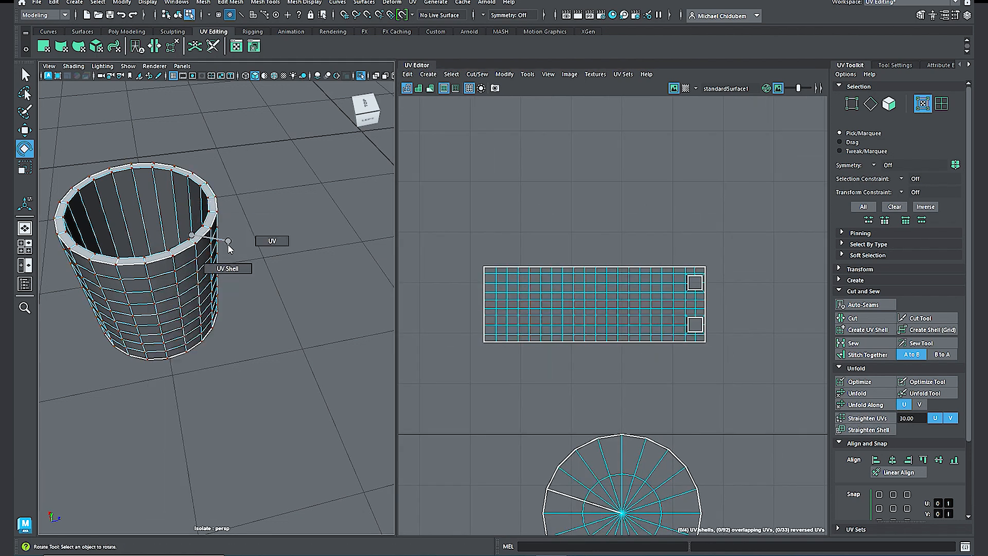
pyautogui.moveTo(501, 287); pyautogui.dragTo(466, 275, button='right')
pyautogui.scroll(-4, 577, 326)
pyautogui.click(611, 399)
pyautogui.moveTo(228, 264)
pyautogui.keyDown('alt'); pyautogui.mouseDown()
pyautogui.moveTo(213, 294)
pyautogui.moveTo(231, 249)
pyautogui.moveTo(219, 260)
pyautogui.mouseUp(); pyautogui.keyUp('alt')
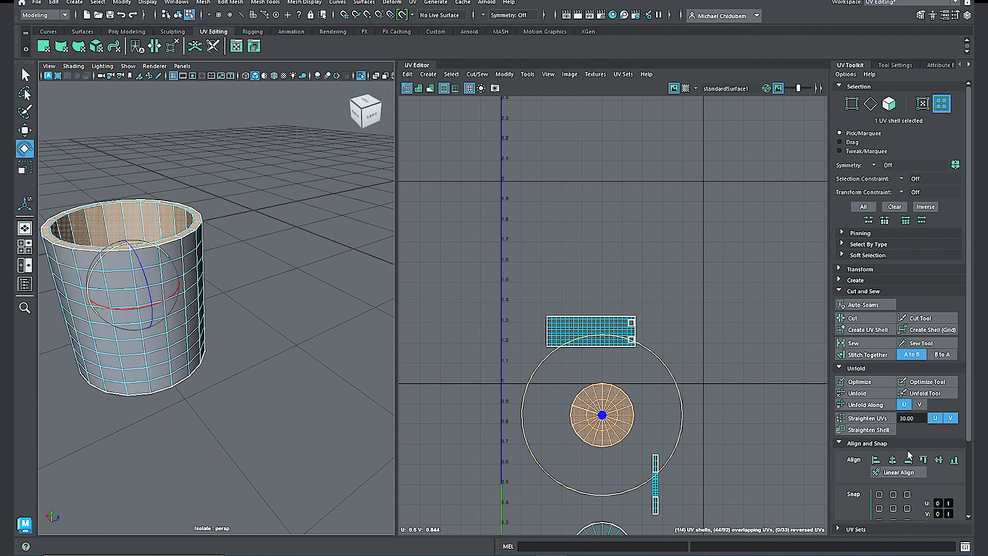
pyautogui.click(859, 394)
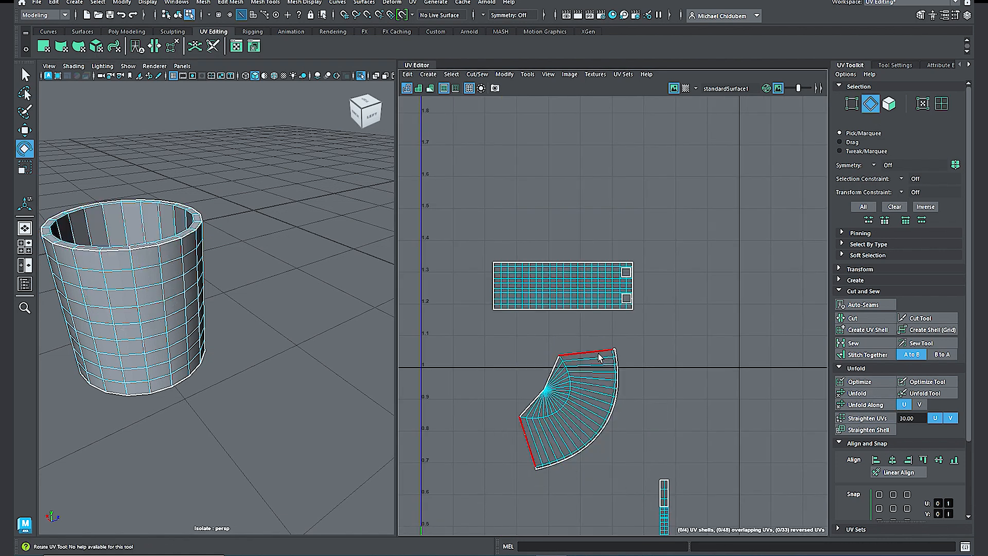
# Step: Stitch the two open straight edges of the fan-shaped interior shell together and unfold the shell into a disc
pyautogui.click(601, 355)
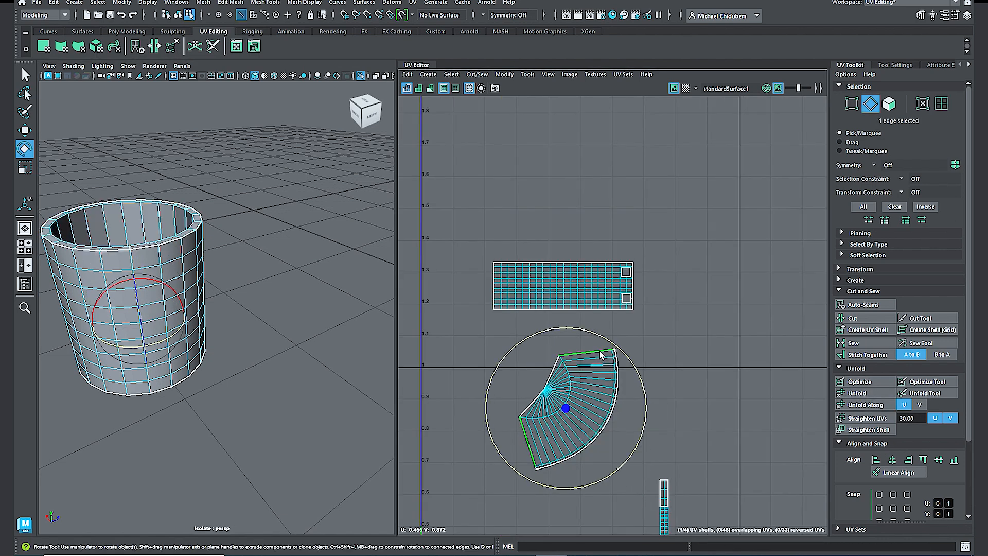
pyautogui.click(872, 359)
pyautogui.moveTo(575, 378); pyautogui.dragTo(550, 366, button='right')
pyautogui.click(555, 379)
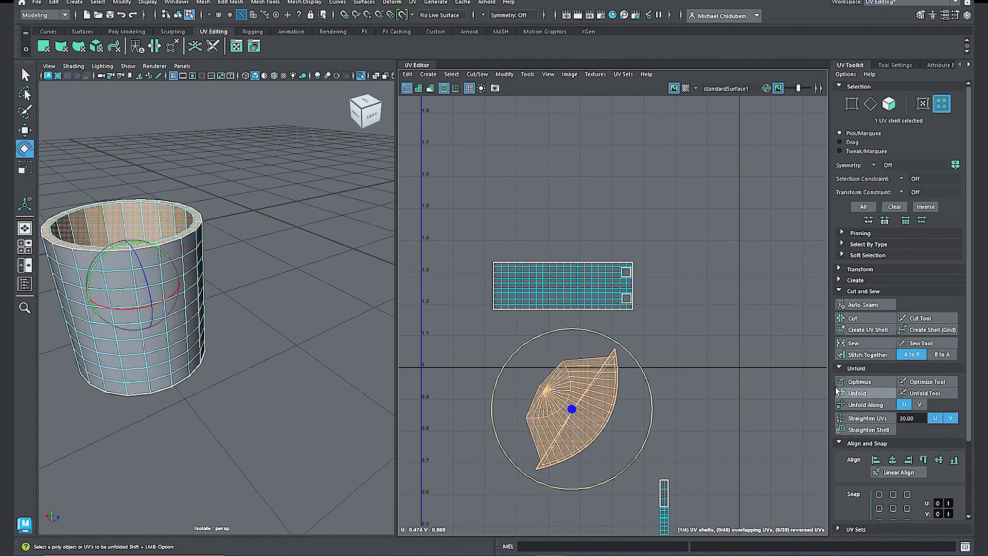
pyautogui.click(856, 393)
pyautogui.click(856, 393)
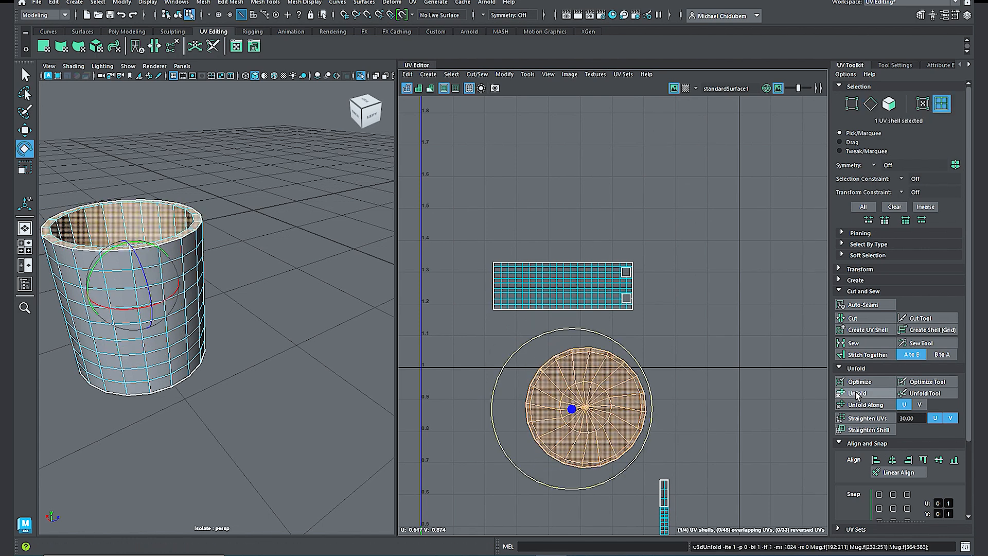
pyautogui.click(852, 394)
# Step: Sew the short open edge on the outer rim of the interior disc and unfold the shell again
pyautogui.scroll(4, 637, 372)
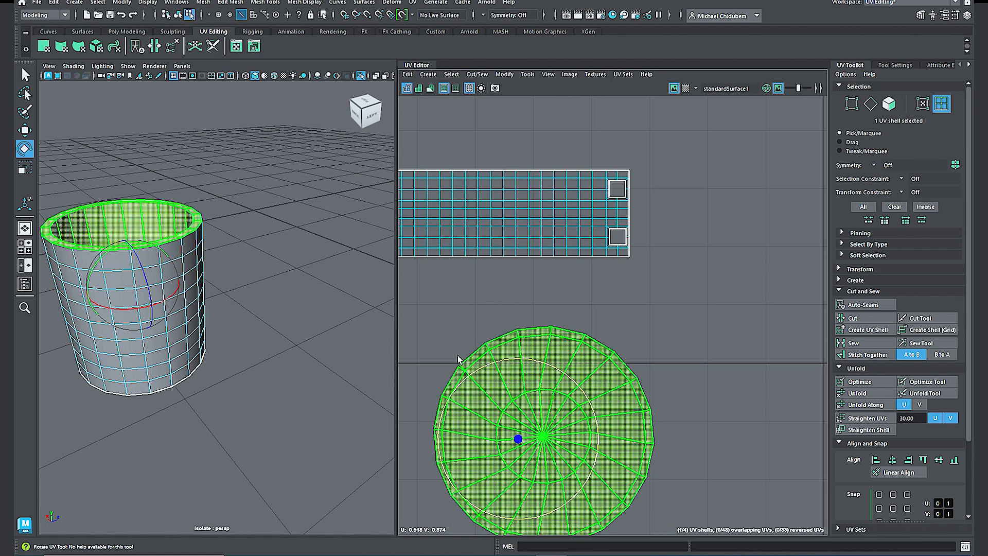
pyautogui.rightClick(467, 366)
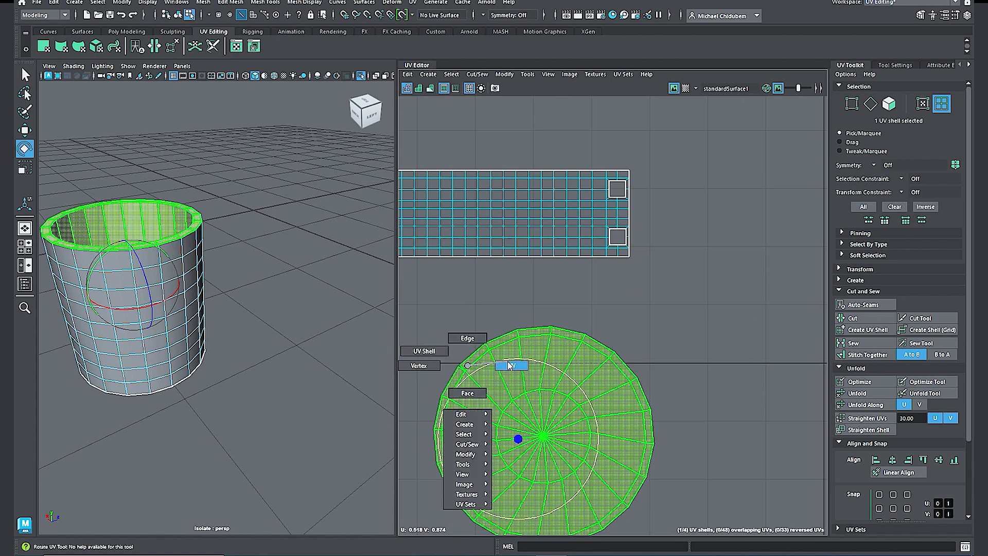
pyautogui.click(474, 339)
pyautogui.scroll(3, 466, 365)
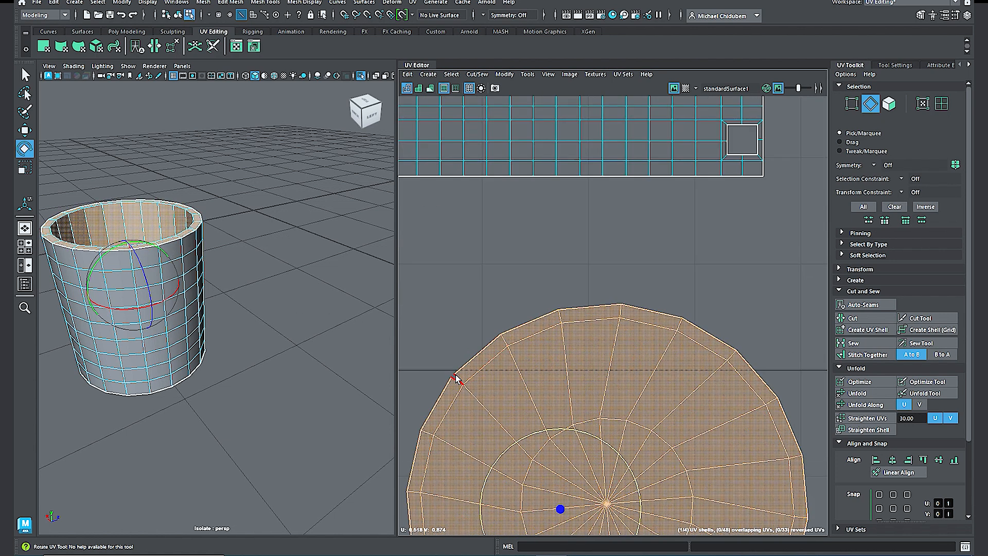
pyautogui.click(457, 379)
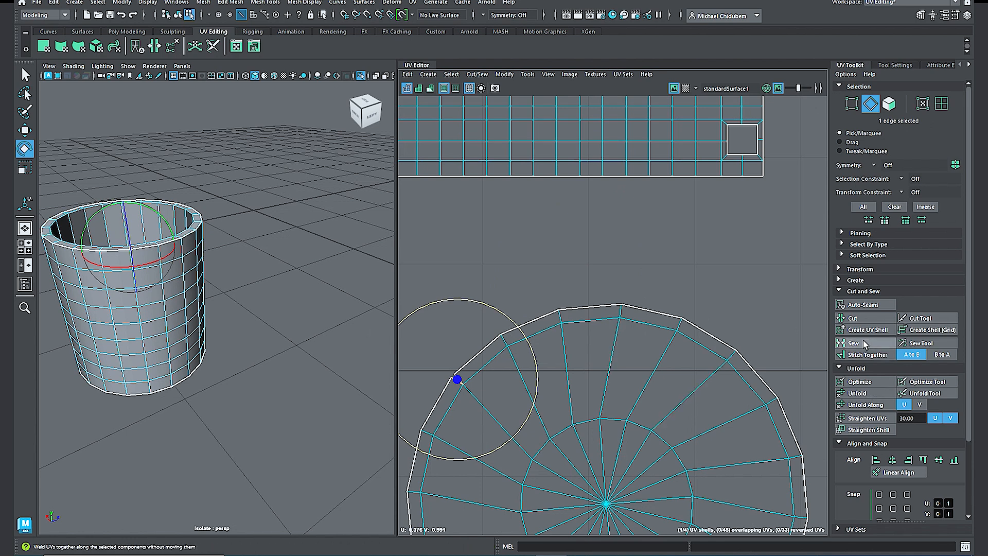
pyautogui.scroll(-2, 517, 391)
pyautogui.scroll(-3, 551, 409)
pyautogui.moveTo(596, 434); pyautogui.dragTo(557, 395, button='right')
pyautogui.click(569, 423)
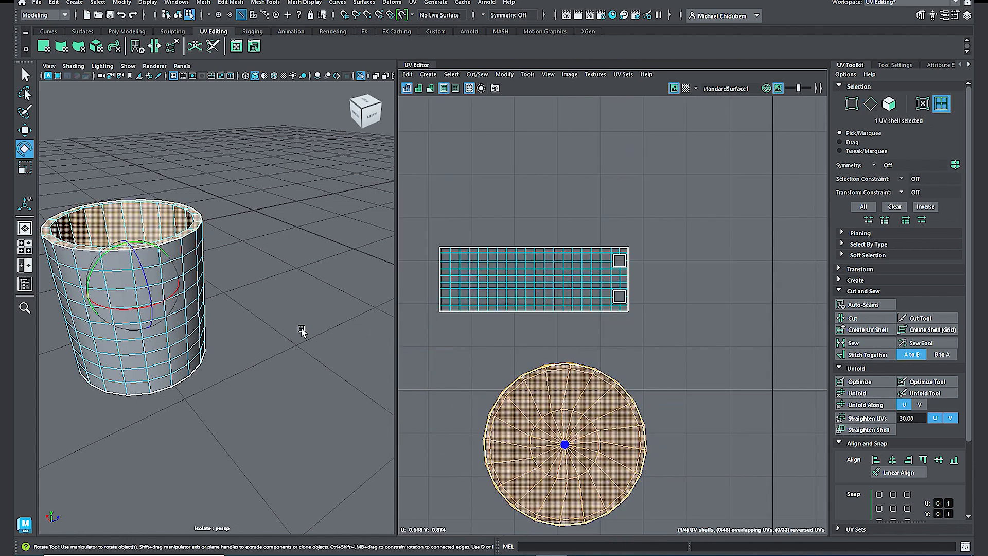
pyautogui.click(870, 394)
# Step: Select the UV shell of the mug's underside and unfold it
pyautogui.scroll(-5, 176, 318)
pyautogui.scroll(3, 176, 318)
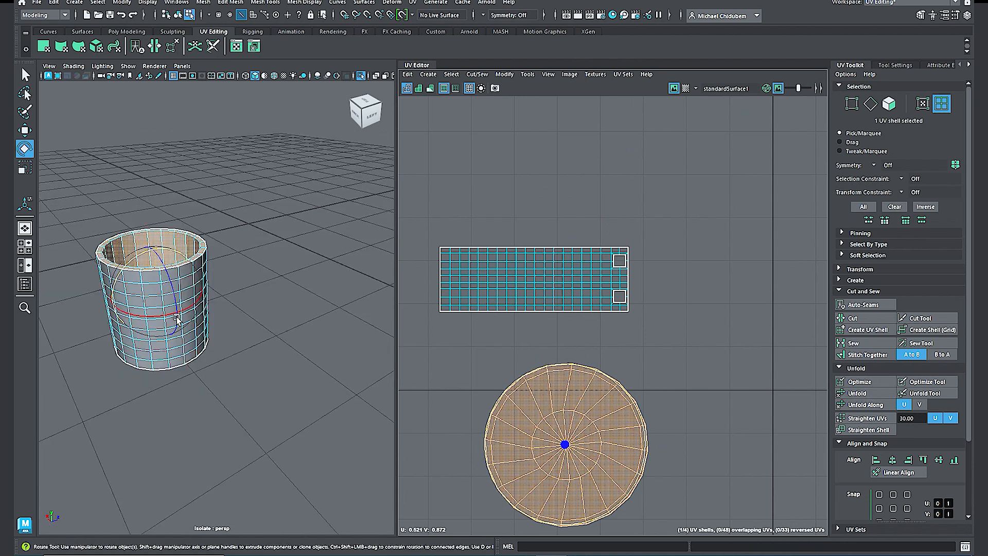
pyautogui.keyDown('alt'); pyautogui.moveTo(174, 333); pyautogui.dragTo(221, 289); pyautogui.keyUp('alt')
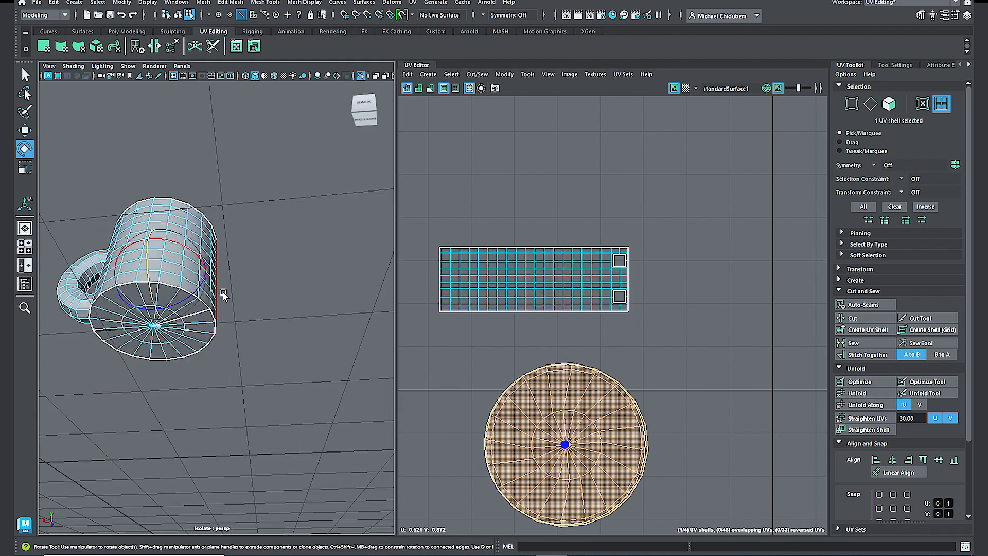
pyautogui.scroll(-3, 606, 427)
pyautogui.scroll(-3, 606, 428)
pyautogui.keyDown('alt'); pyautogui.moveTo(610, 451); pyautogui.dragTo(590, 298, button='middle'); pyautogui.keyUp('alt')
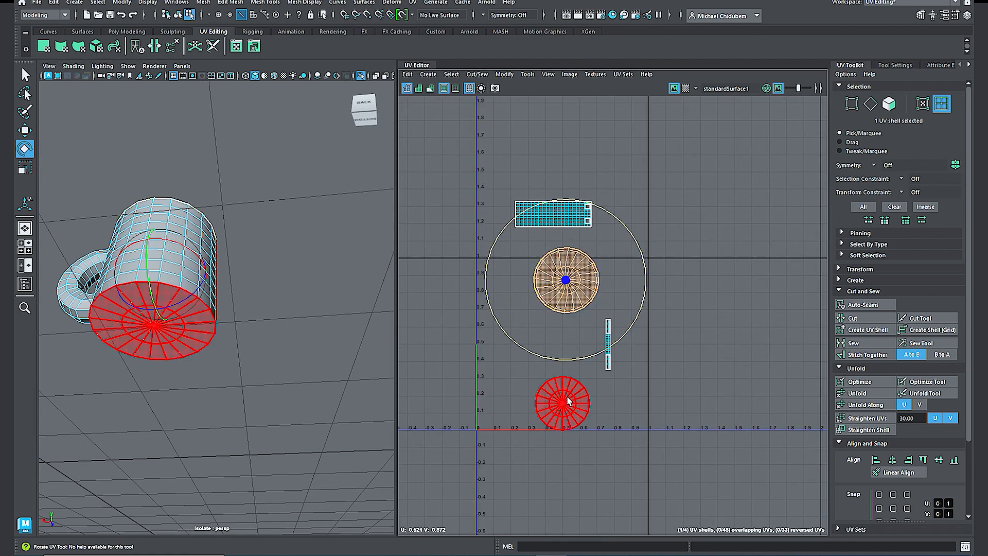
pyautogui.moveTo(566, 403); pyautogui.dragTo(525, 390, button='right')
pyautogui.click(562, 404)
pyautogui.click(863, 393)
pyautogui.click(862, 395)
pyautogui.click(863, 395)
pyautogui.scroll(6, 557, 380)
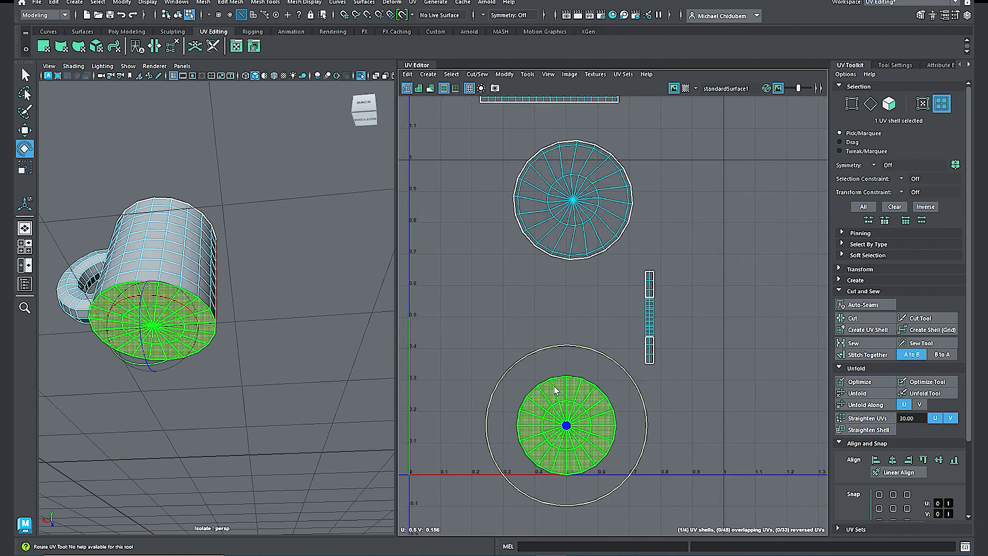
pyautogui.keyDown('alt'); pyautogui.moveTo(557, 382); pyautogui.dragTo(543, 239, button='middle'); pyautogui.keyUp('alt')
pyautogui.click(858, 396)
# Step: Sew the open radial seam in the underside disc and unfold the shell again
pyautogui.click(726, 359)
pyautogui.moveTo(493, 339); pyautogui.dragTo(490, 309, button='right')
pyautogui.click(527, 333)
pyautogui.press('q')
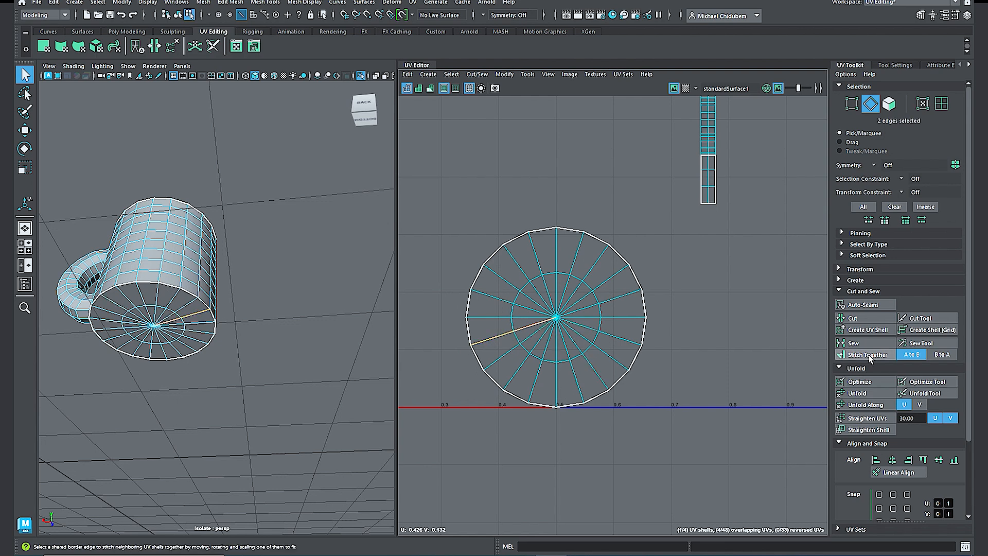
pyautogui.click(854, 342)
pyautogui.click(579, 310)
pyautogui.moveTo(578, 312); pyautogui.dragTo(543, 301, button='right')
pyautogui.click(546, 304)
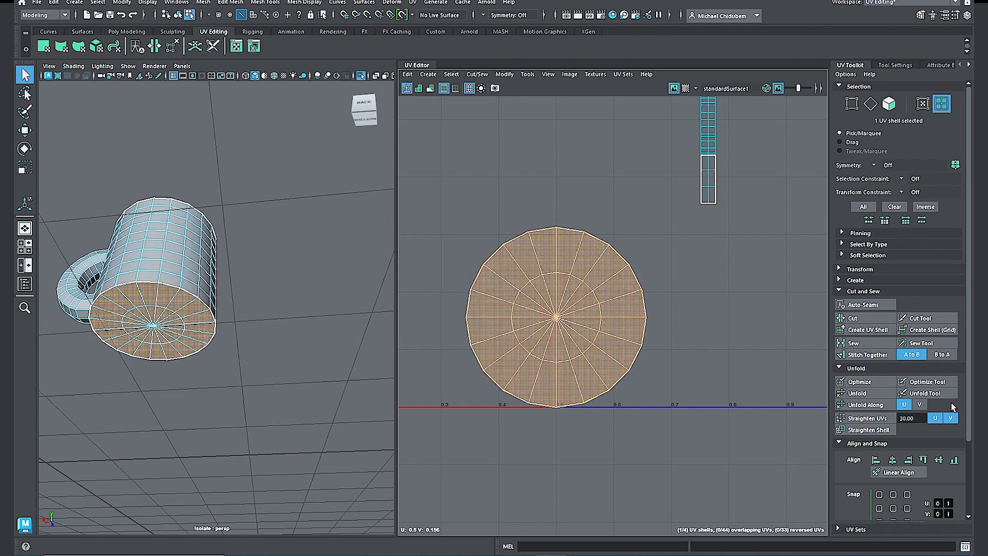
pyautogui.click(858, 393)
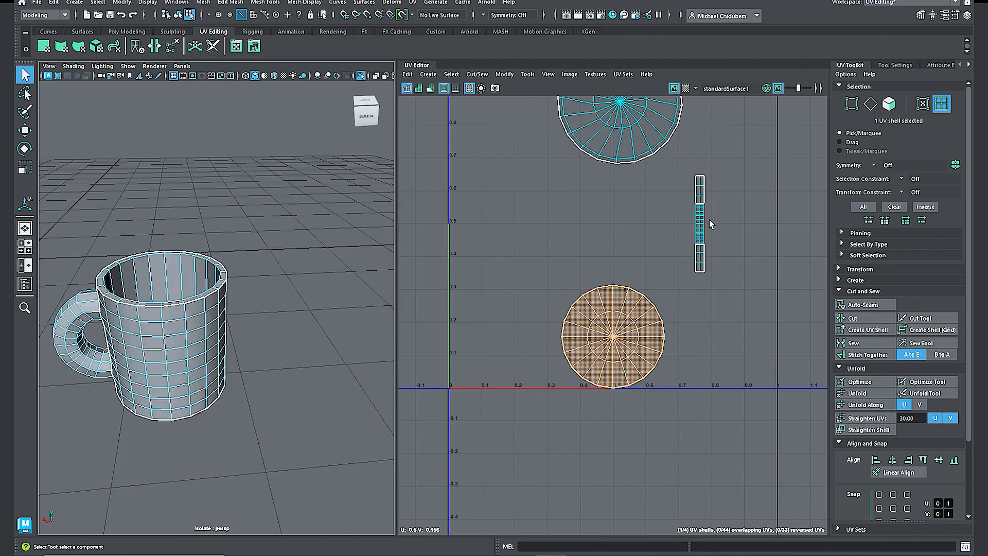
# Step: Cut the narrow handle shell's UVs along one lengthwise edge loop
pyautogui.click(700, 223)
pyautogui.moveTo(700, 221); pyautogui.dragTo(655, 208, button='right')
pyautogui.keyDown('alt'); pyautogui.moveTo(157, 322); pyautogui.dragTo(220, 319); pyautogui.keyUp('alt')
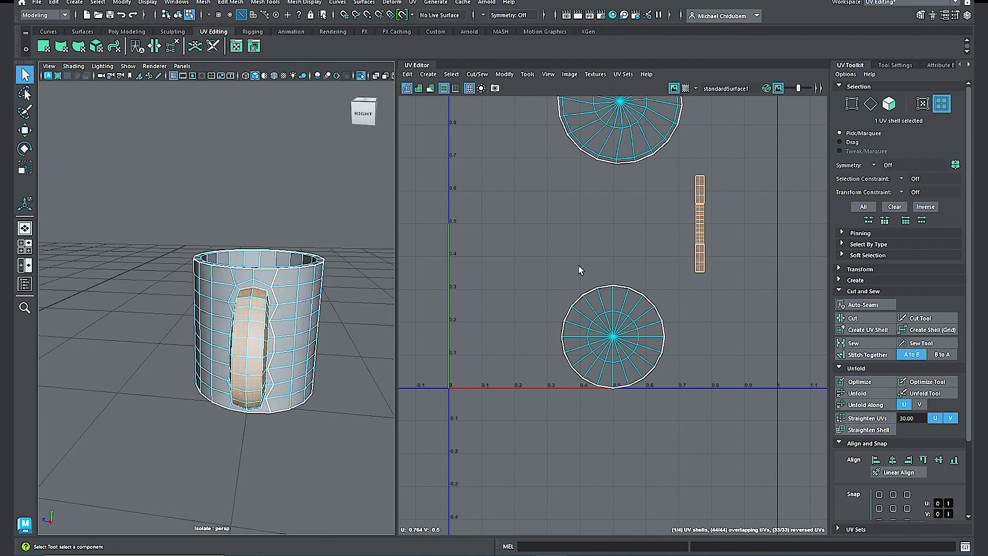
pyautogui.scroll(2, 658, 214)
pyautogui.scroll(3, 706, 193)
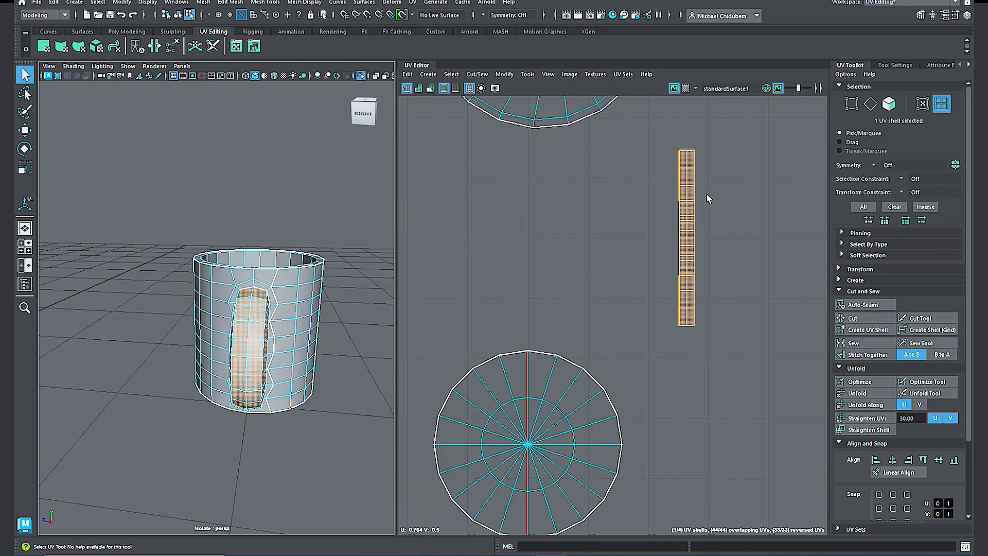
pyautogui.moveTo(686, 177); pyautogui.dragTo(686, 169, button='right')
pyautogui.doubleClick(680, 170)
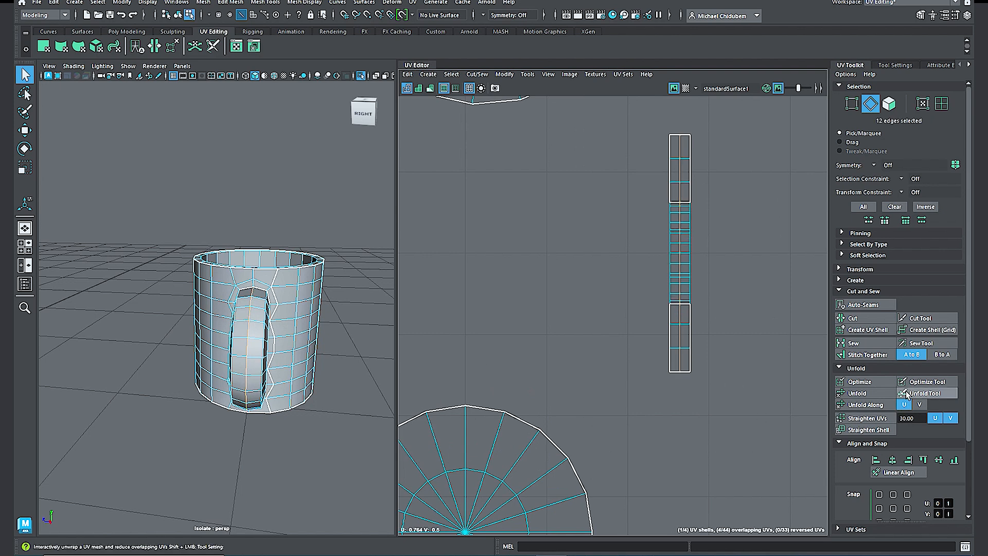
pyautogui.click(856, 319)
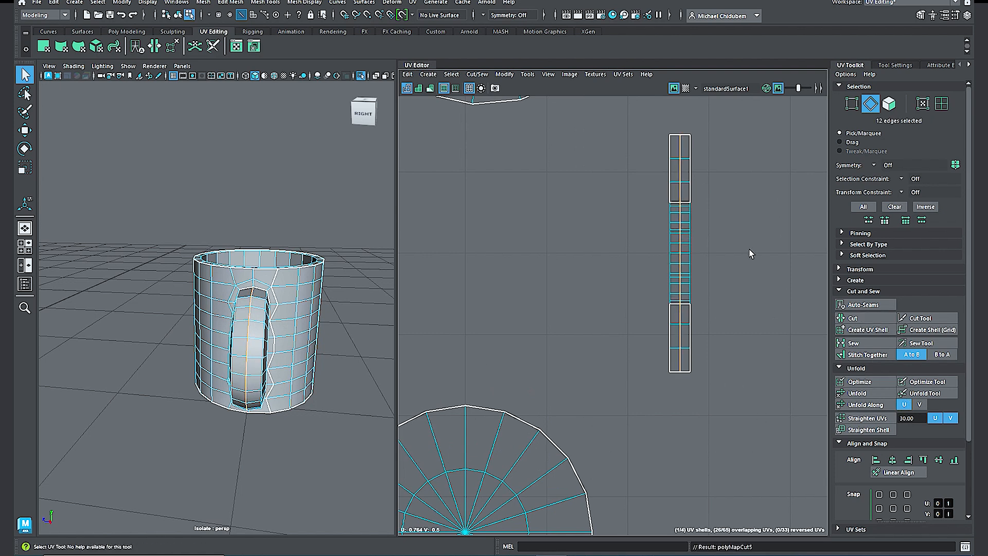
# Step: Select the whole handle shell and unfold it
pyautogui.moveTo(686, 252); pyautogui.dragTo(641, 235, button='right')
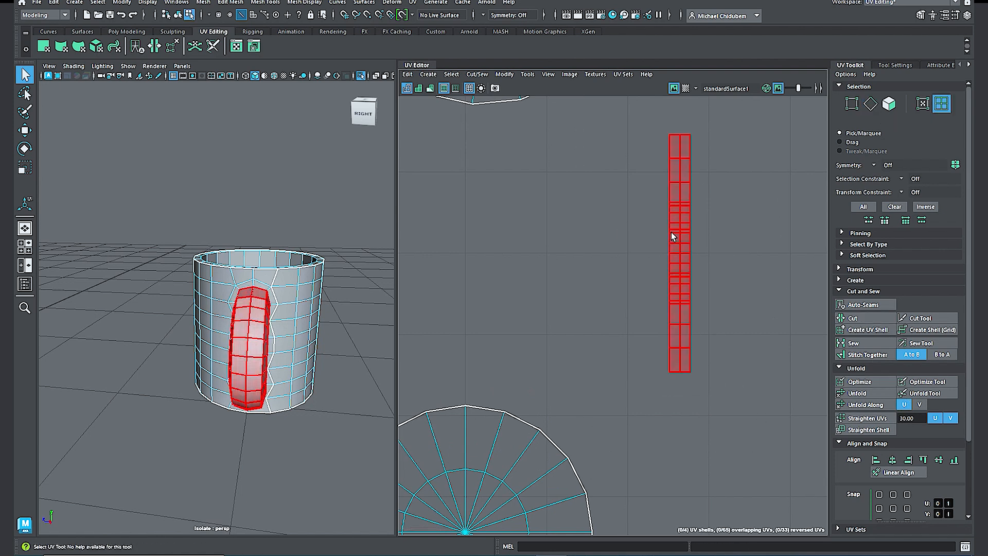
pyautogui.click(672, 232)
pyautogui.click(867, 393)
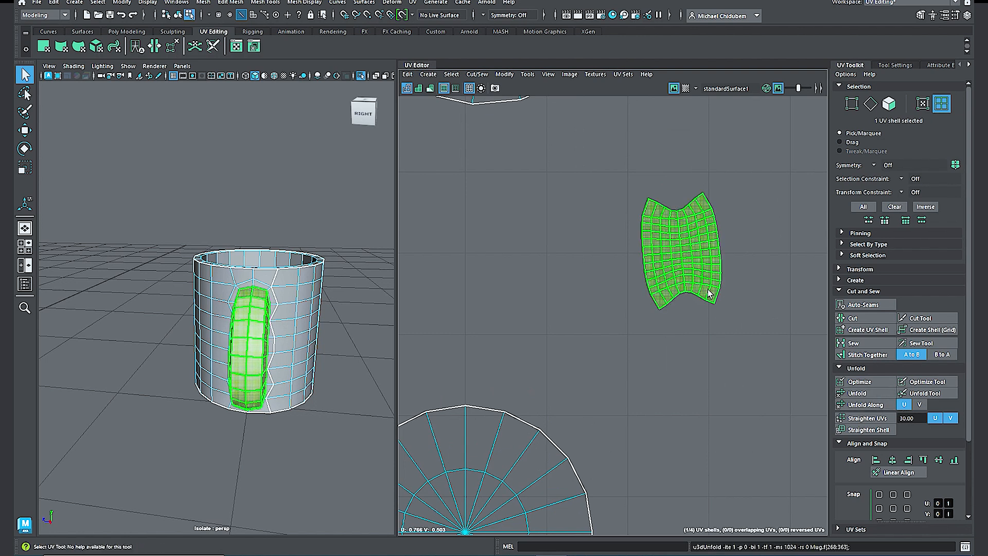
pyautogui.click(688, 256)
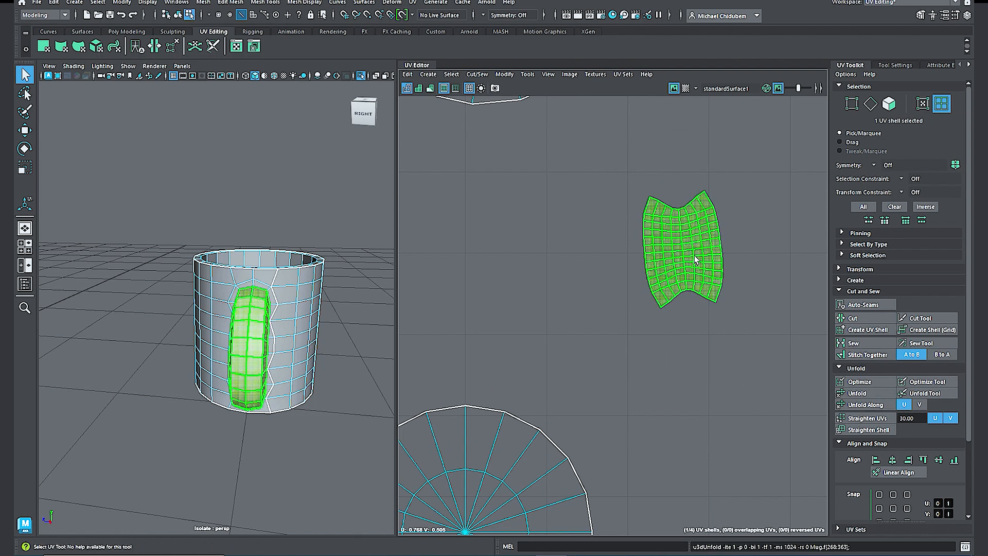
# Step: Rotate the handle shell upright and straighten all its UVs in U and V
pyautogui.press('e')
pyautogui.moveTo(762, 268); pyautogui.dragTo(762, 275)
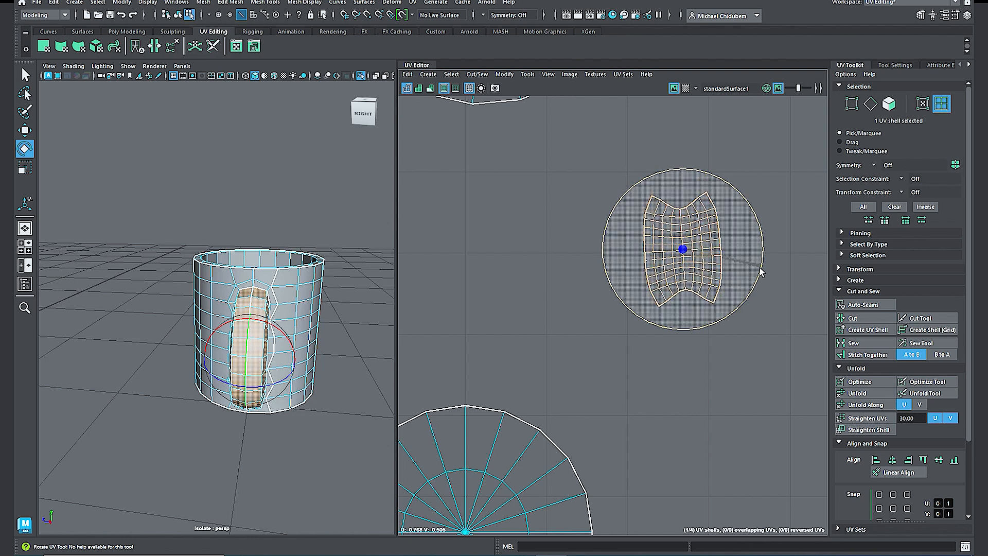
pyautogui.rightClick(685, 241)
pyautogui.click(727, 239)
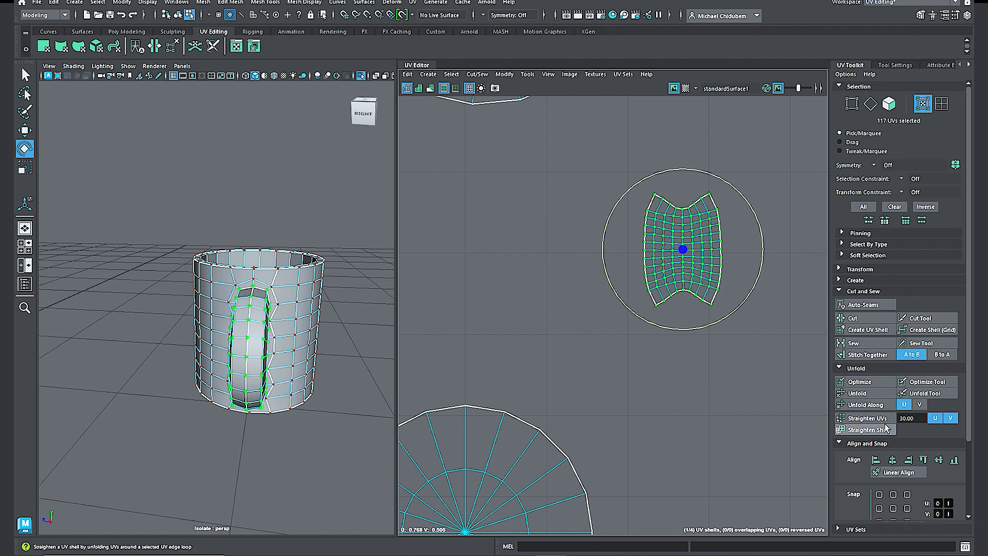
pyautogui.click(870, 418)
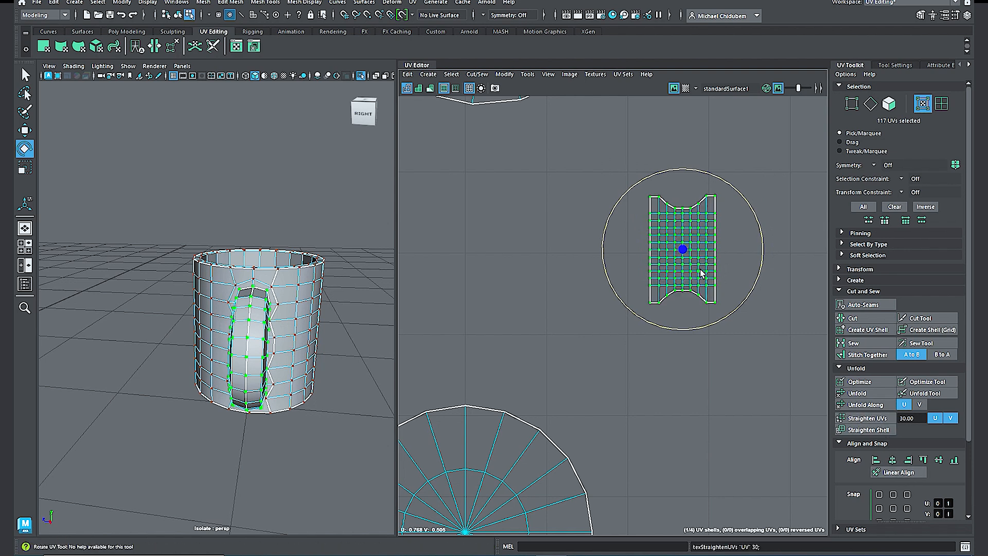
# Step: Flatten the curved upper row of the handle shell's UVs into a horizontal line and lower it to about V 0.56
pyautogui.scroll(2, 733, 303)
pyautogui.keyDown('alt'); pyautogui.moveTo(702, 257); pyautogui.dragTo(671, 324, button='middle'); pyautogui.keyUp('alt')
pyautogui.scroll(3, 664, 211)
pyautogui.moveTo(576, 197); pyautogui.dragTo(730, 227)
pyautogui.press('r')
pyautogui.moveTo(642, 128); pyautogui.dragTo(647, 210)
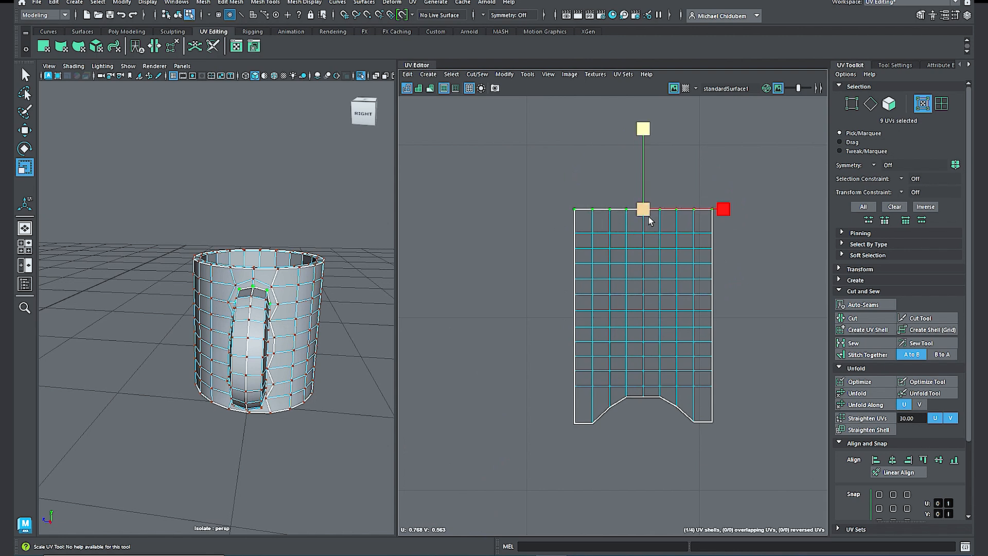
pyautogui.press('w')
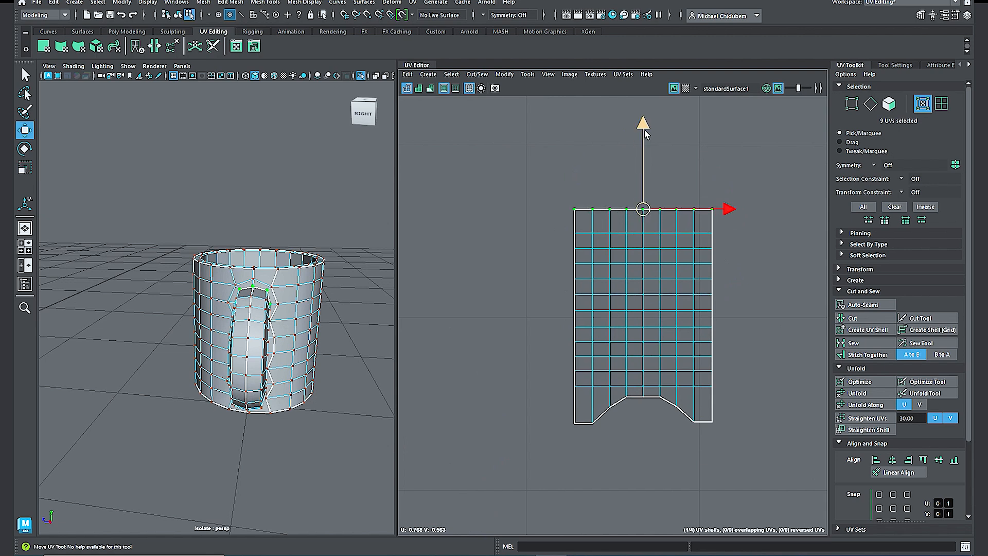
pyautogui.moveTo(644, 127); pyautogui.dragTo(644, 134)
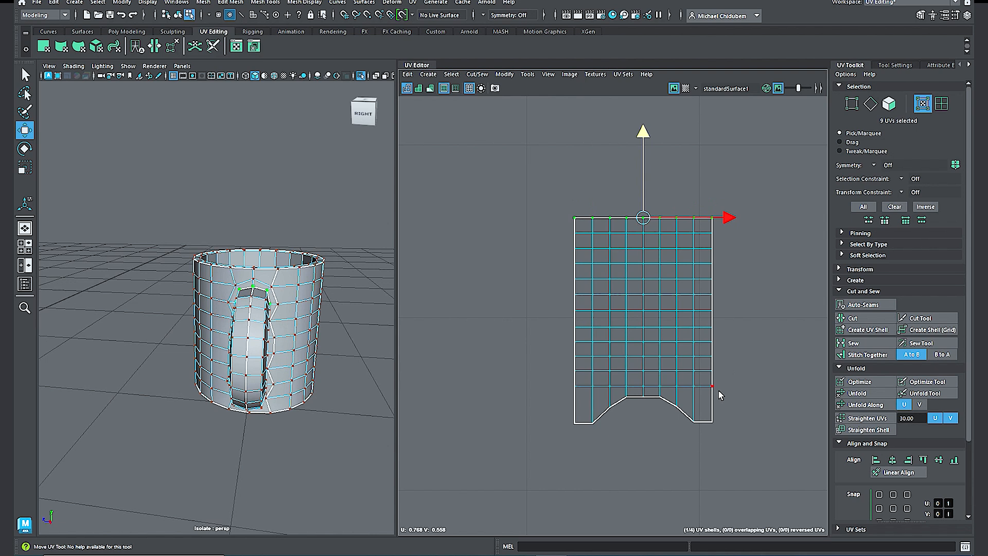
# Step: Flatten the curved lower row of the handle shell's UVs into a horizontal line and raise it slightly
pyautogui.moveTo(628, 431); pyautogui.dragTo(556, 456)
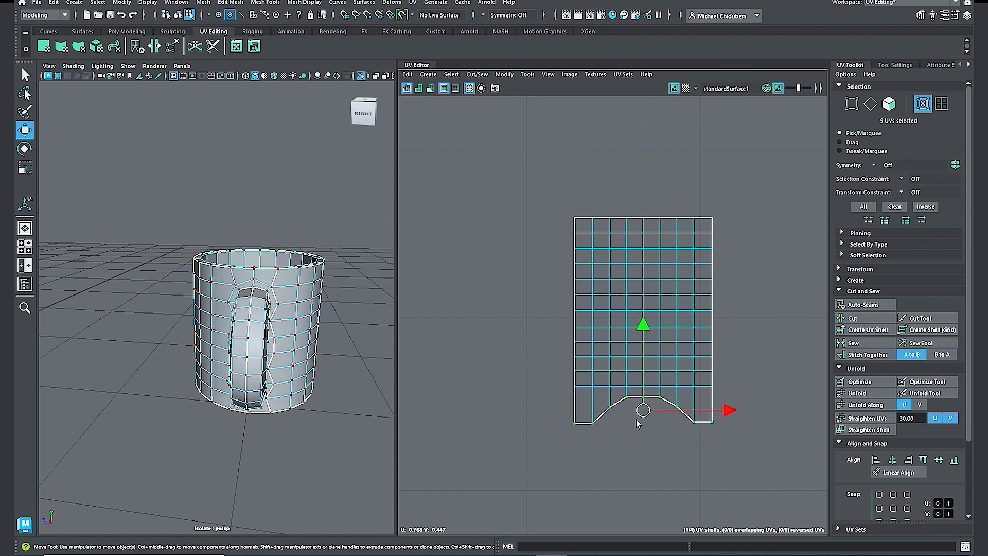
pyautogui.press('r')
pyautogui.moveTo(643, 326); pyautogui.dragTo(644, 411)
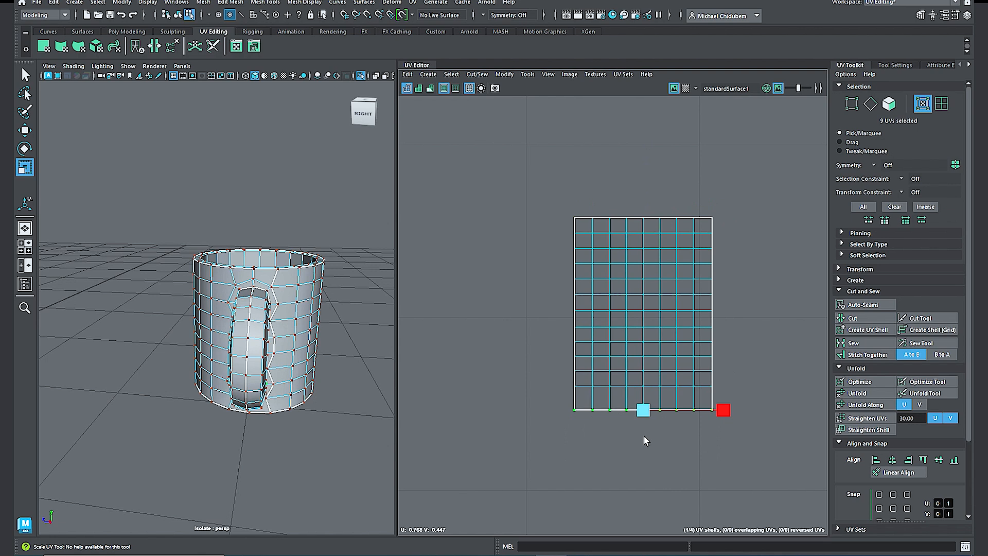
pyautogui.press('w')
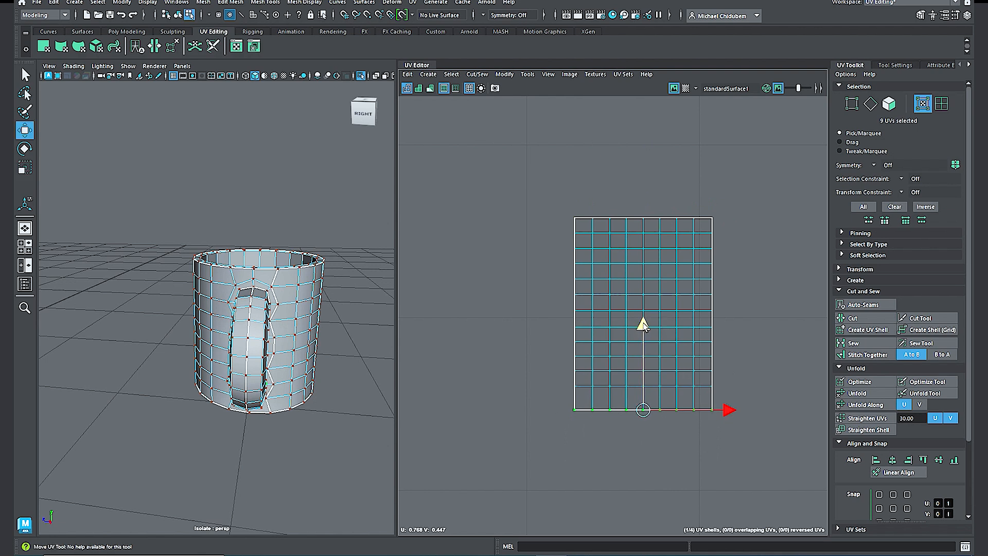
# Step: Move the mug's large round shell to about U 0.24, V 0.75 and the smaller disc beside it at about U 0.61, V 0.74
pyautogui.moveTo(600, 268); pyautogui.dragTo(558, 264, button='right')
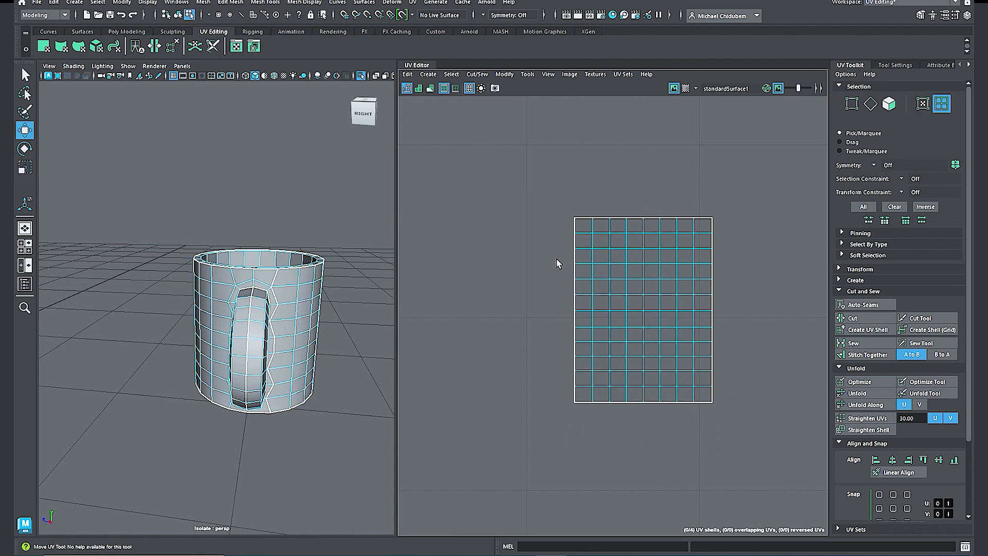
pyautogui.scroll(-5, 584, 293)
pyautogui.click(529, 195)
pyautogui.moveTo(529, 194); pyautogui.dragTo(459, 226)
pyautogui.click(529, 367)
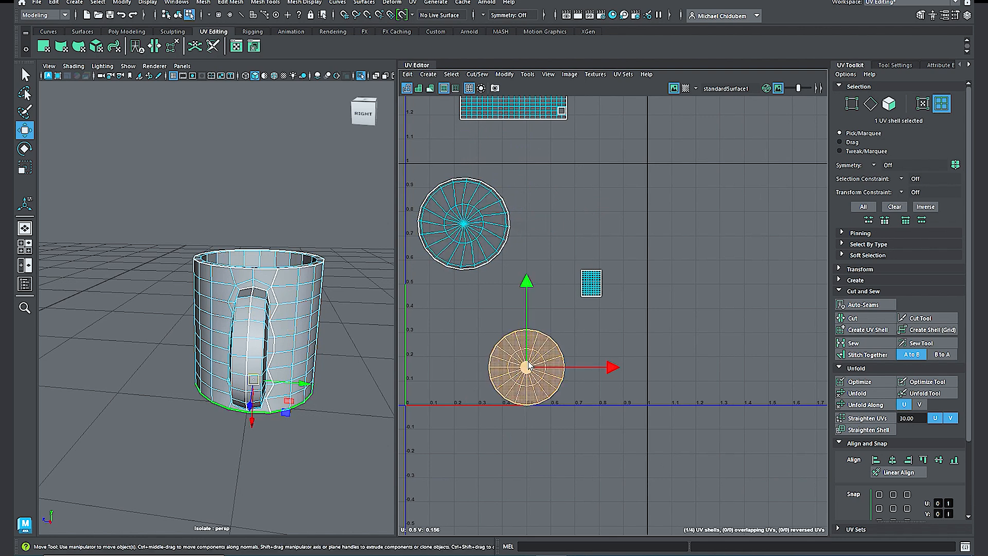
pyautogui.moveTo(523, 363); pyautogui.dragTo(552, 225)
pyautogui.scroll(-2, 551, 225)
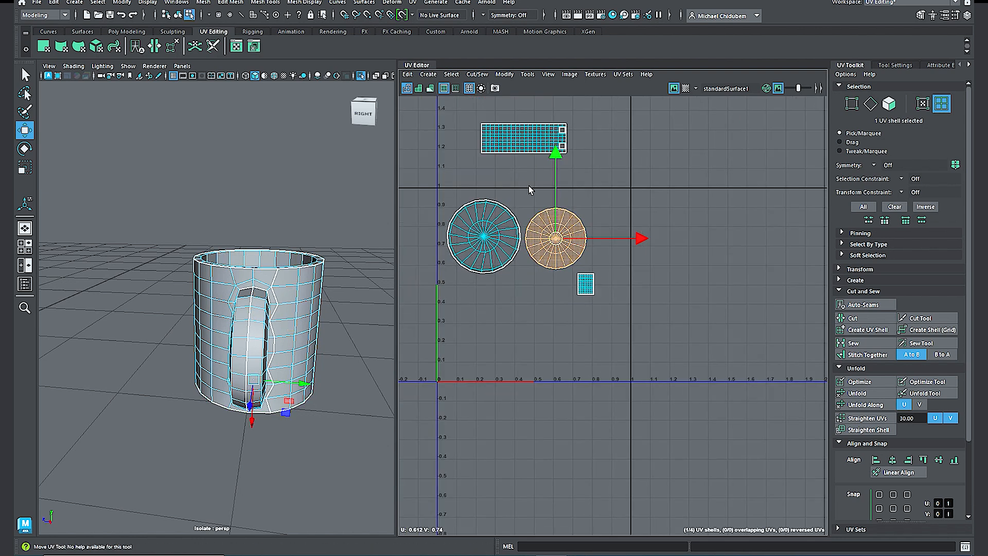
# Step: Move the mug's rectangular body shell below the round shells, to about U 0.33, V 0.41, and place the handle shell beside it
pyautogui.click(521, 147)
pyautogui.moveTo(525, 140); pyautogui.dragTo(502, 304)
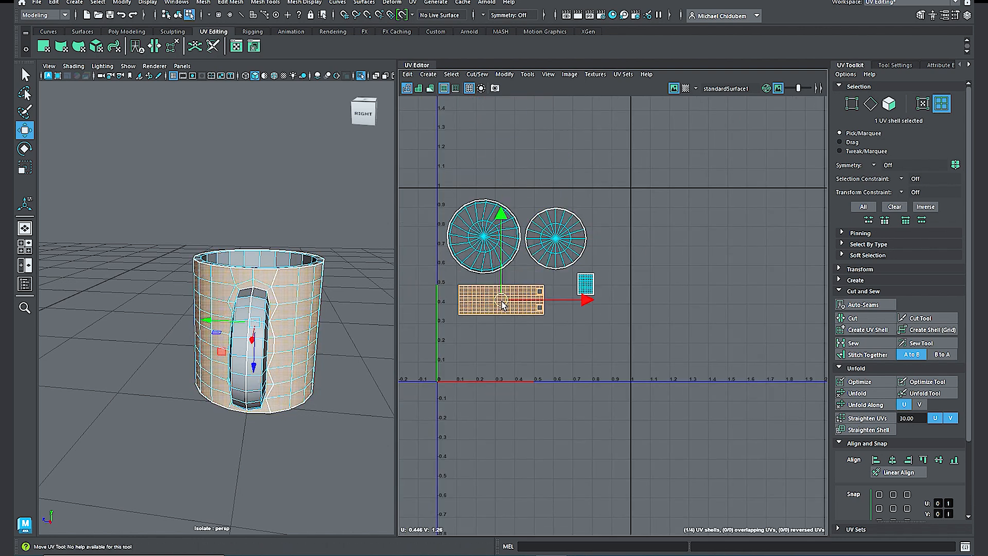
pyautogui.click(586, 287)
pyautogui.moveTo(586, 286); pyautogui.dragTo(561, 300)
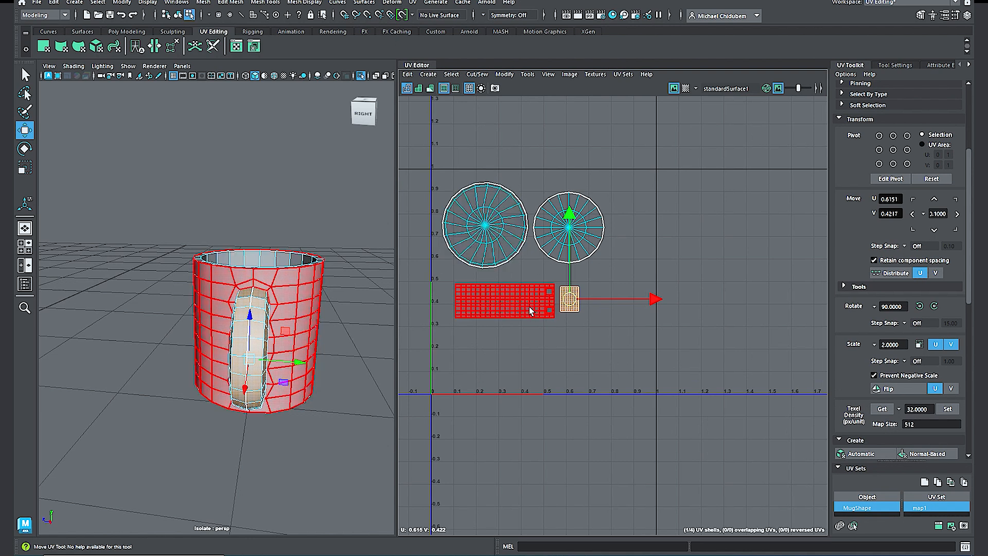
# Step: Get the handle shell's texel density, apply it to the mug body shell, and move the handle shell closer to the body shell
pyautogui.scroll(2, 526, 304)
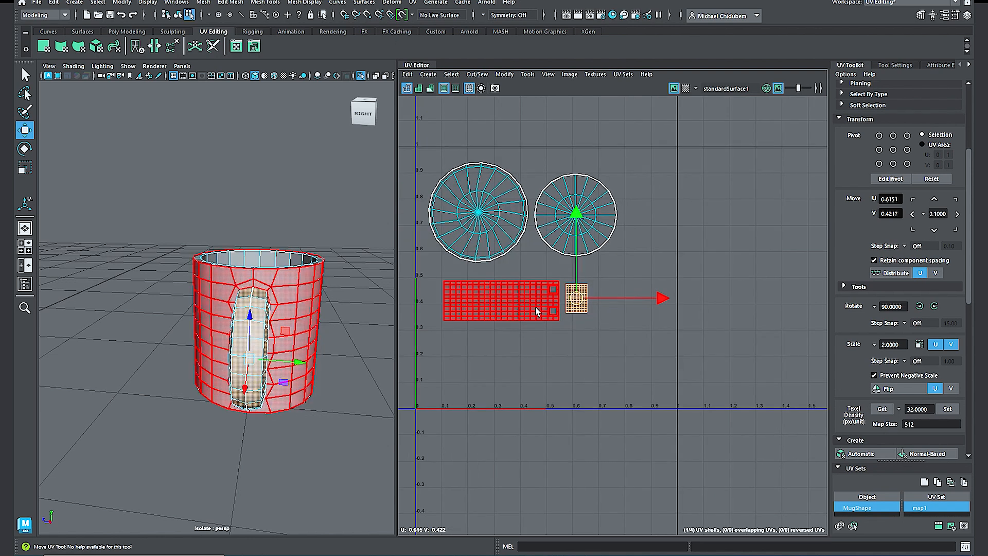
pyautogui.scroll(2, 576, 328)
pyautogui.scroll(-1, 577, 328)
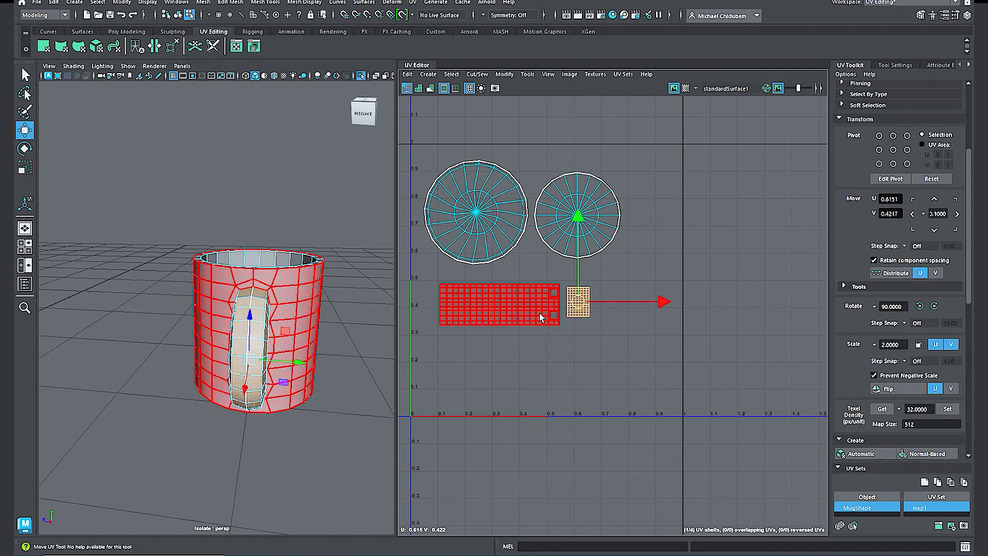
pyautogui.scroll(3, 583, 309)
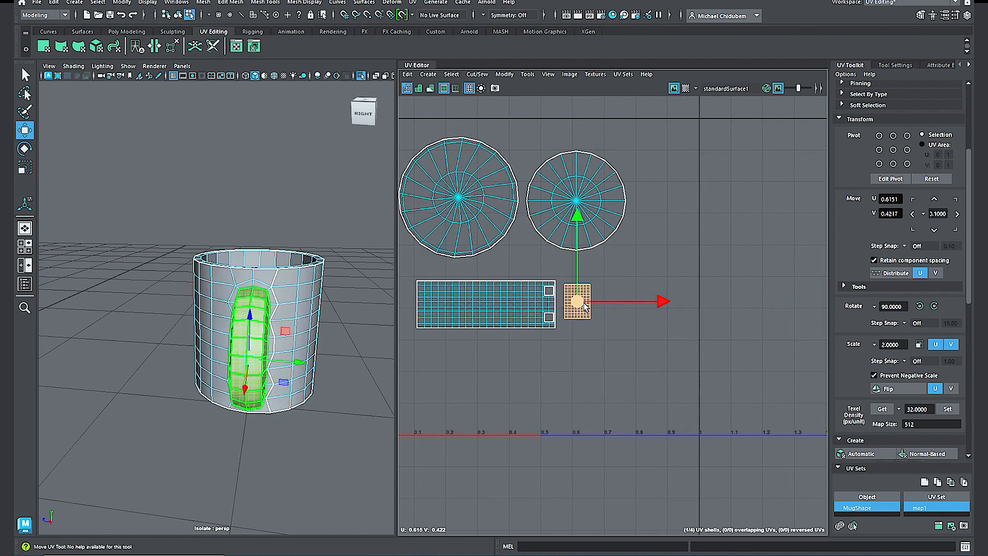
pyautogui.click(883, 410)
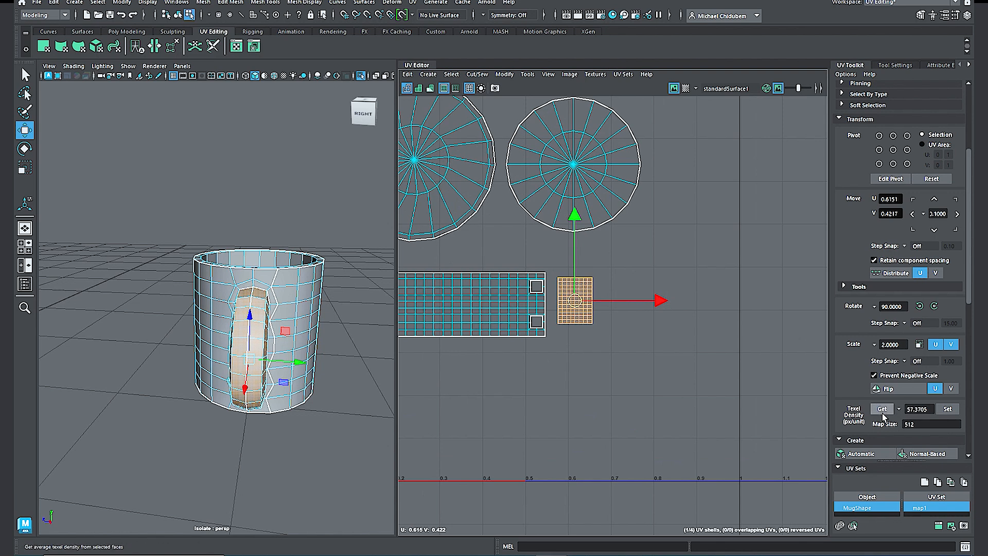
pyautogui.click(482, 298)
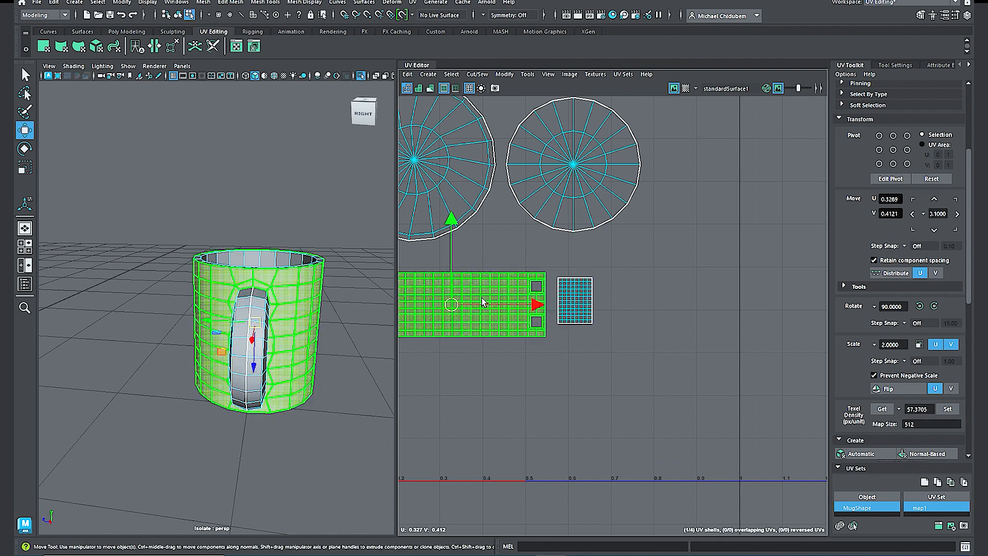
pyautogui.click(948, 409)
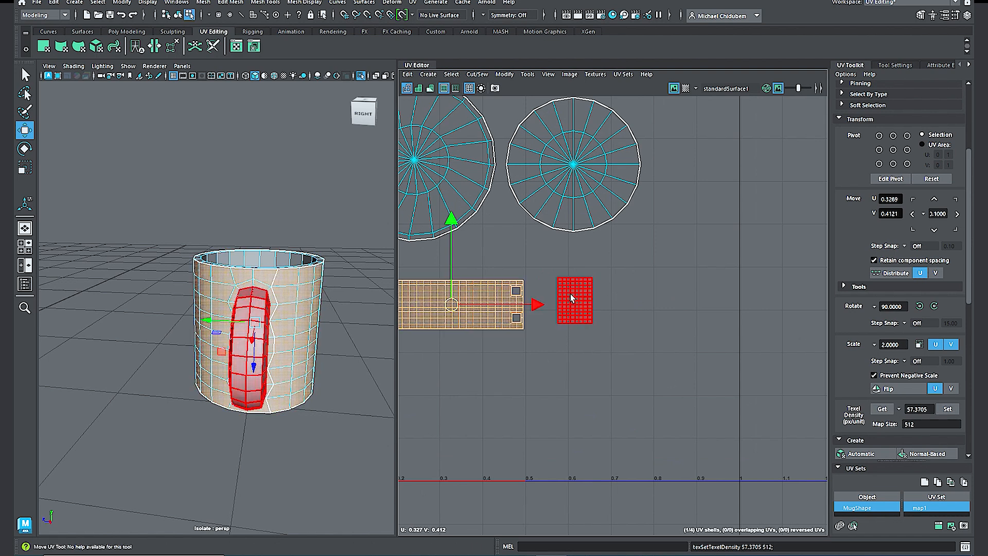
pyautogui.click(570, 311)
pyautogui.moveTo(576, 306); pyautogui.dragTo(550, 310)
# Step: Set the mug's bottom disc shell to a texel density of 57.3705 and move it just below the handle shell
pyautogui.click(582, 202)
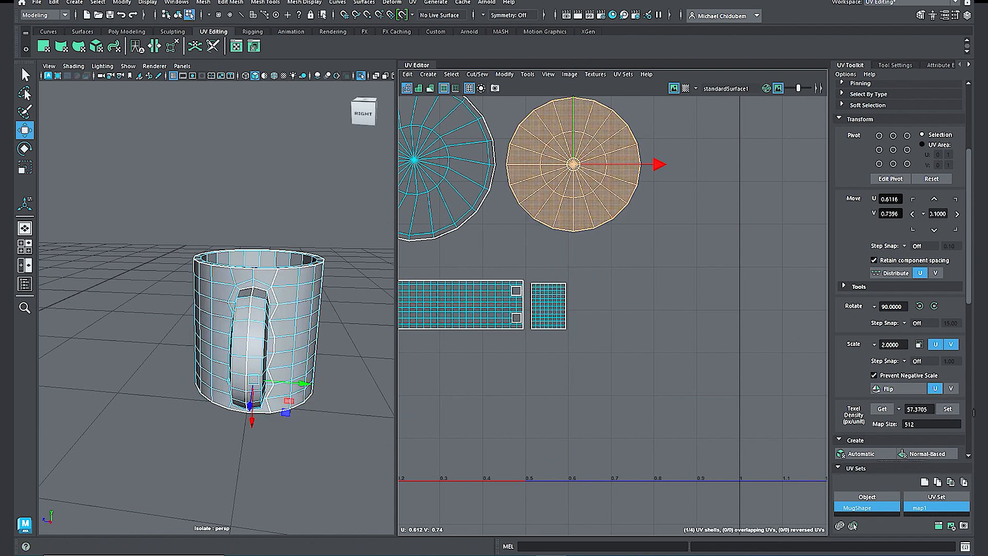
pyautogui.click(952, 411)
pyautogui.click(573, 165)
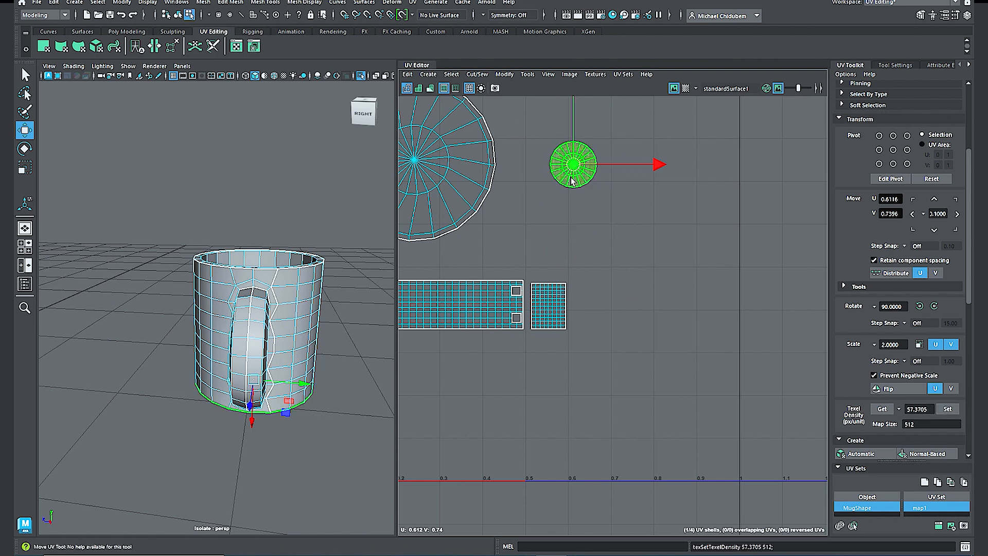
pyautogui.moveTo(573, 165); pyautogui.dragTo(558, 351)
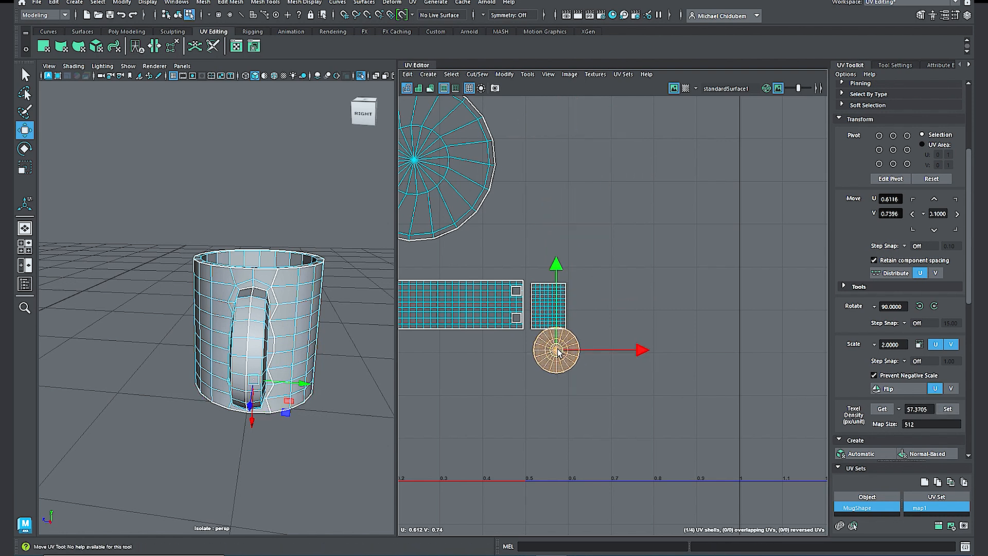
# Step: Set the mug's large round inner shell to a texel density of 57.3705 and move it just above the body shell
pyautogui.click(445, 186)
pyautogui.click(947, 409)
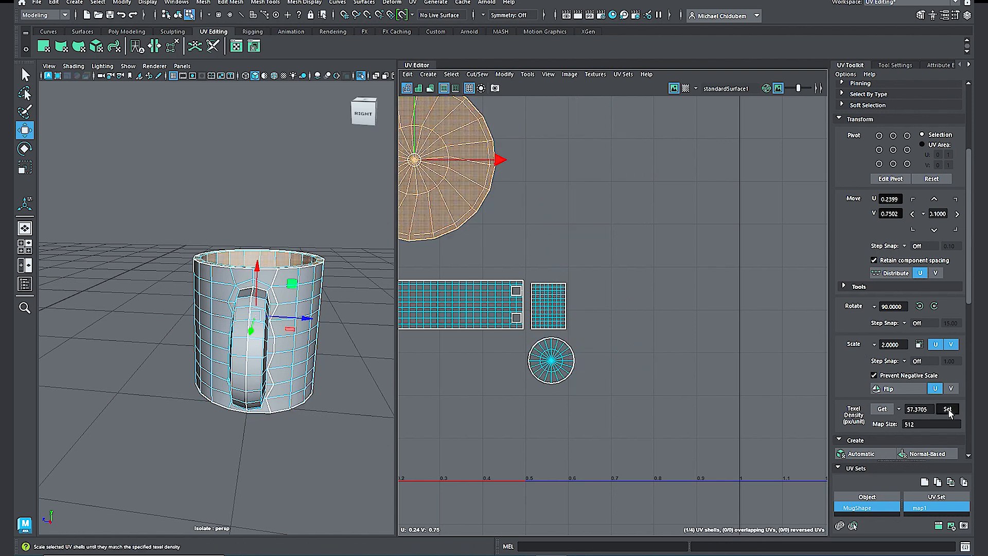
pyautogui.moveTo(418, 163); pyautogui.dragTo(456, 218)
pyautogui.scroll(-2, 491, 337)
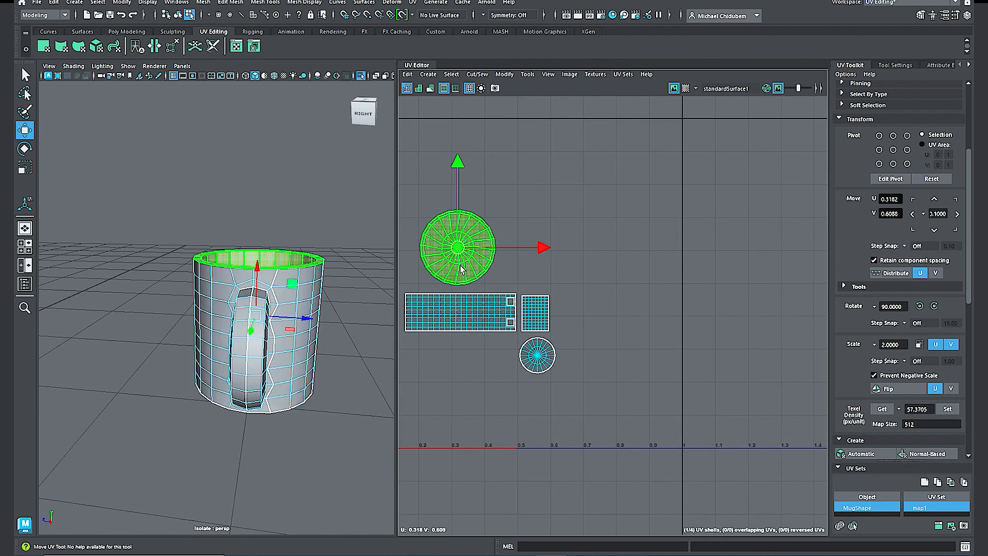
# Step: Scale all four of the mug's UV shells down uniformly together
pyautogui.moveTo(462, 269); pyautogui.dragTo(423, 254, button='right')
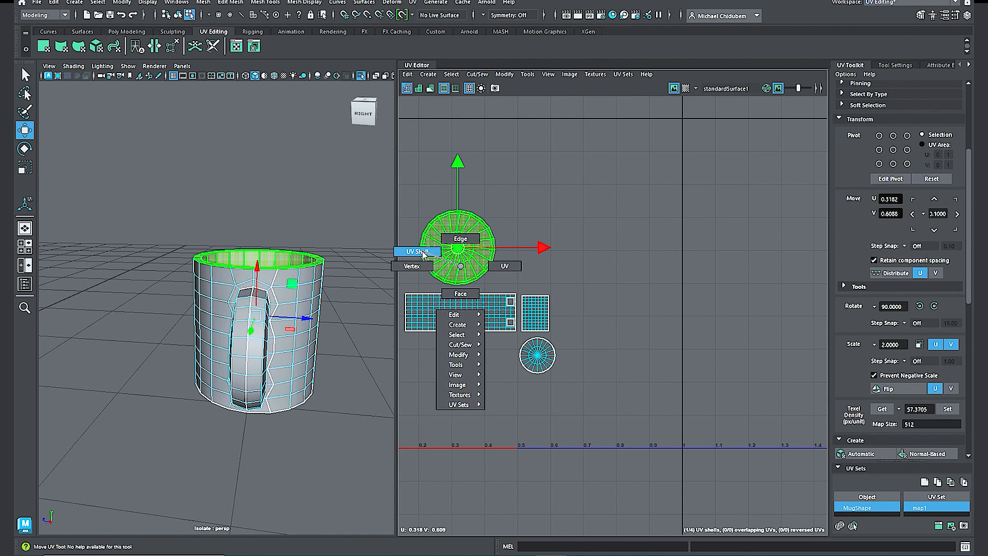
pyautogui.moveTo(422, 252); pyautogui.dragTo(423, 252, button='right')
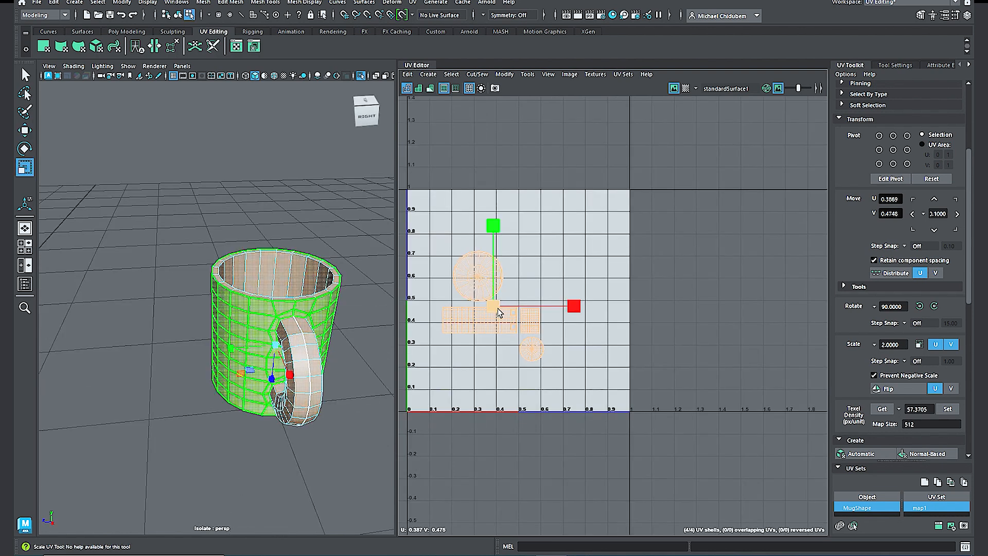
pyautogui.moveTo(496, 309); pyautogui.dragTo(467, 321)
# Step: Return the mug to object mode, leave isolation to show the whole scene, and clear the selection
pyautogui.moveTo(316, 269); pyautogui.dragTo(368, 260, button='right')
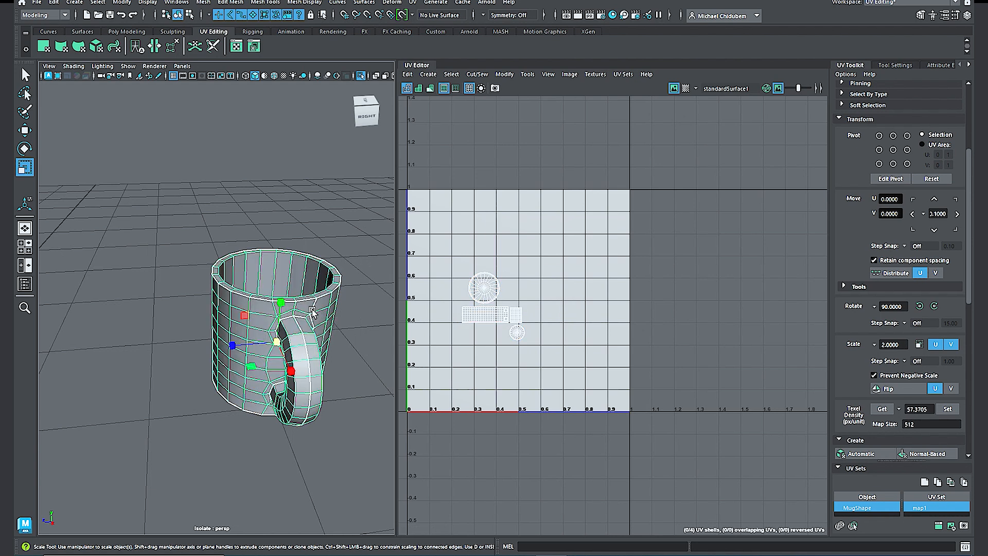
pyautogui.hotkey('ctrl', '1')
pyautogui.scroll(-4, 332, 340)
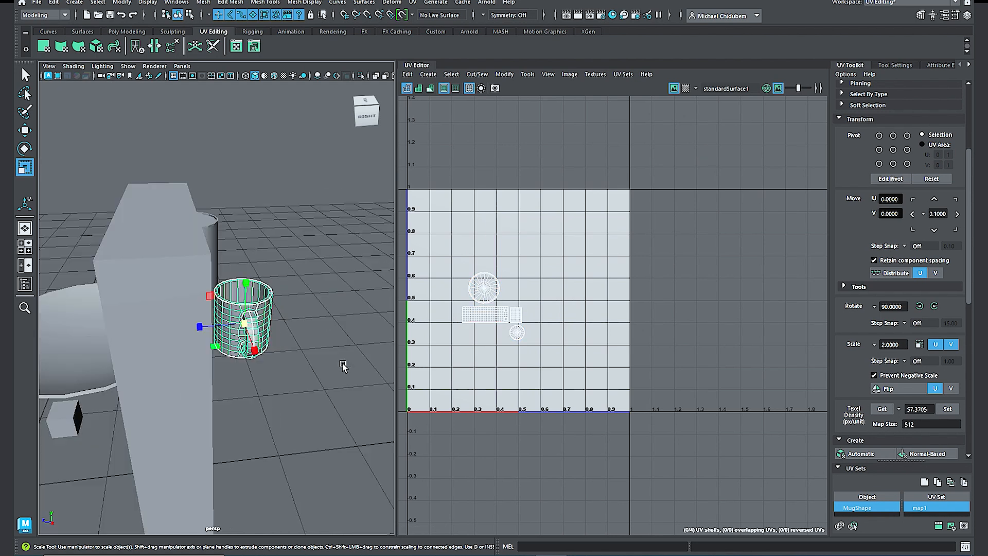
pyautogui.press('super')
pyautogui.click(325, 368)
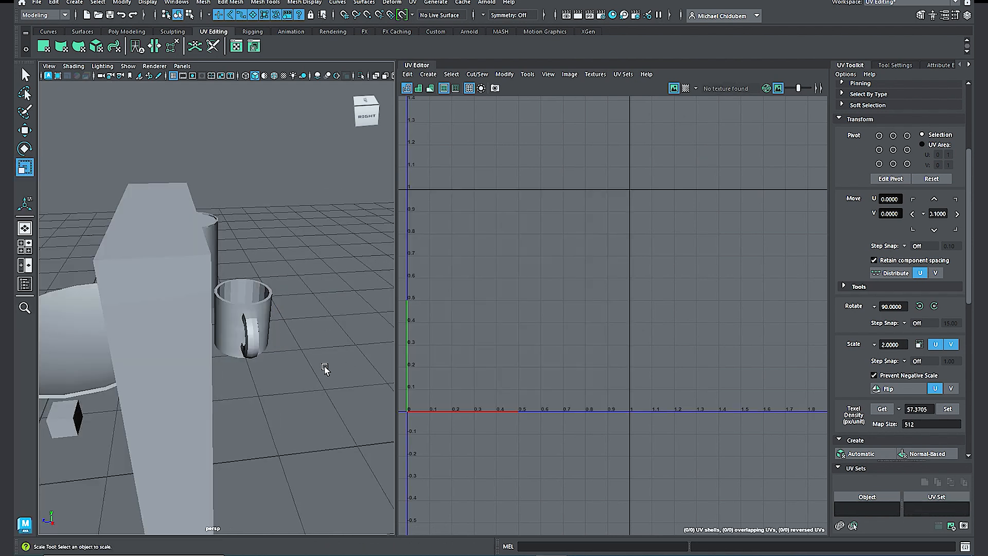
# Step: Select the mug, soda can, plate, cereal box and small cube together so their UVs share the editor
pyautogui.click(240, 327)
pyautogui.keyDown('alt'); pyautogui.moveTo(307, 353); pyautogui.dragTo(261, 330); pyautogui.keyUp('alt')
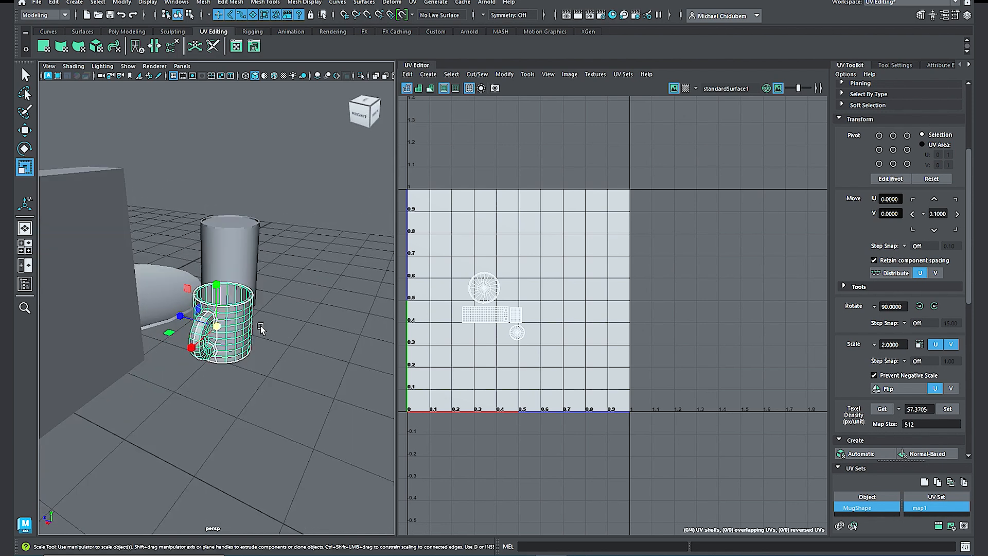
pyautogui.keyDown('shift'); pyautogui.click(236, 246); pyautogui.keyUp('shift')
pyautogui.keyDown('shift'); pyautogui.click(170, 303); pyautogui.keyUp('shift')
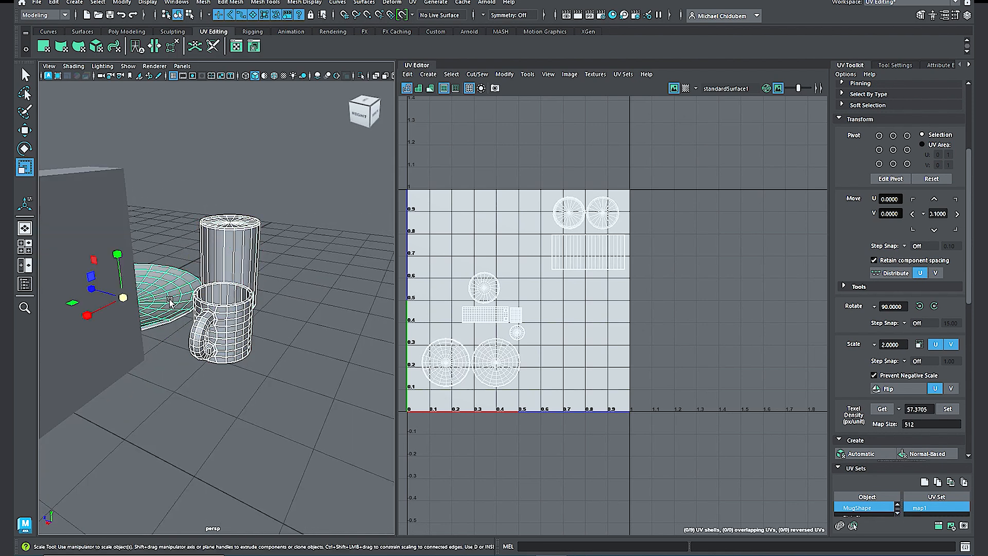
pyautogui.keyDown('shift'); pyautogui.click(97, 236); pyautogui.keyUp('shift')
pyautogui.keyDown('alt'); pyautogui.moveTo(140, 267); pyautogui.dragTo(240, 304); pyautogui.keyUp('alt')
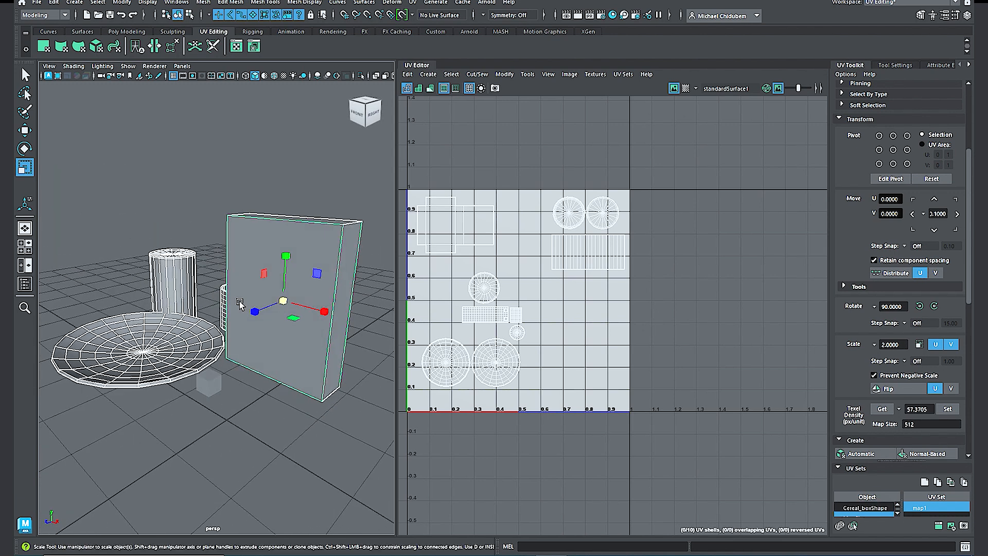
pyautogui.keyDown('shift'); pyautogui.click(218, 391); pyautogui.keyUp('shift')
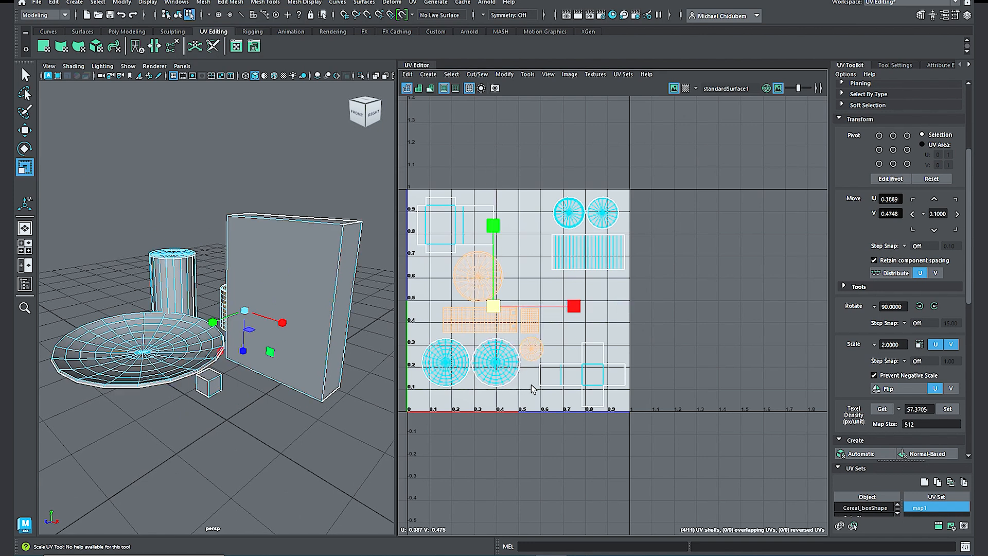
# Step: Select both of the plate's round UV shells and lower them to about V 0.196
pyautogui.click(455, 363)
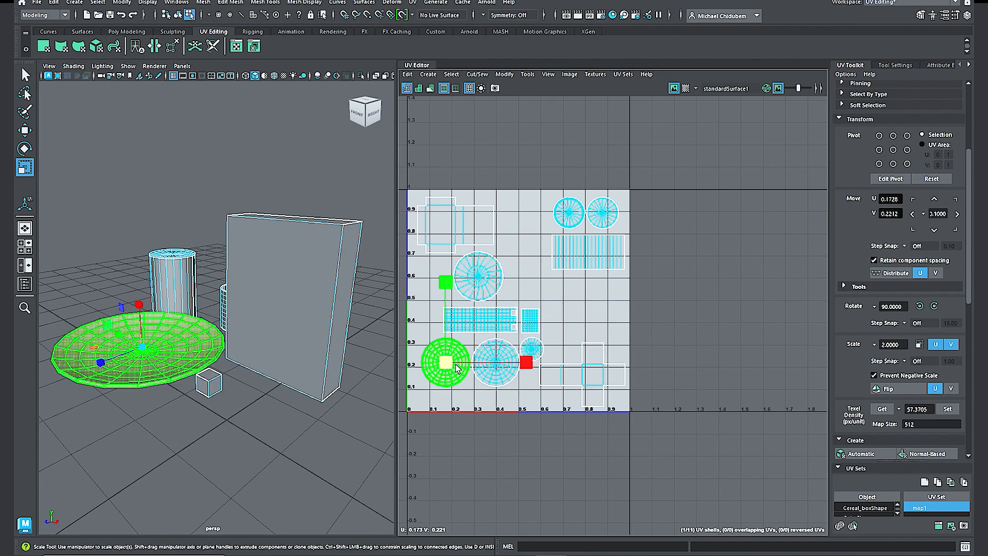
pyautogui.keyDown('shift'); pyautogui.click(497, 380); pyautogui.keyUp('shift')
pyautogui.press('w')
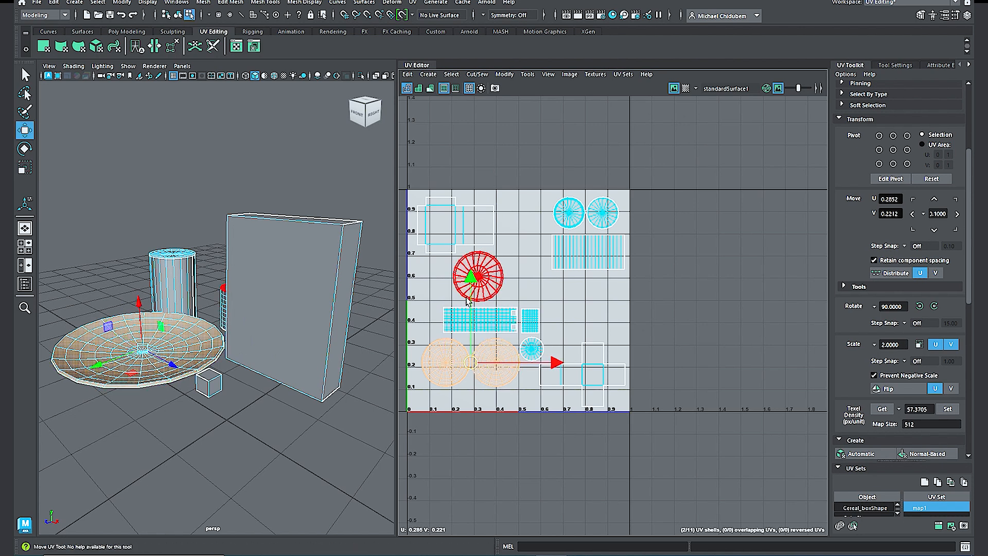
pyautogui.moveTo(471, 283); pyautogui.dragTo(470, 283)
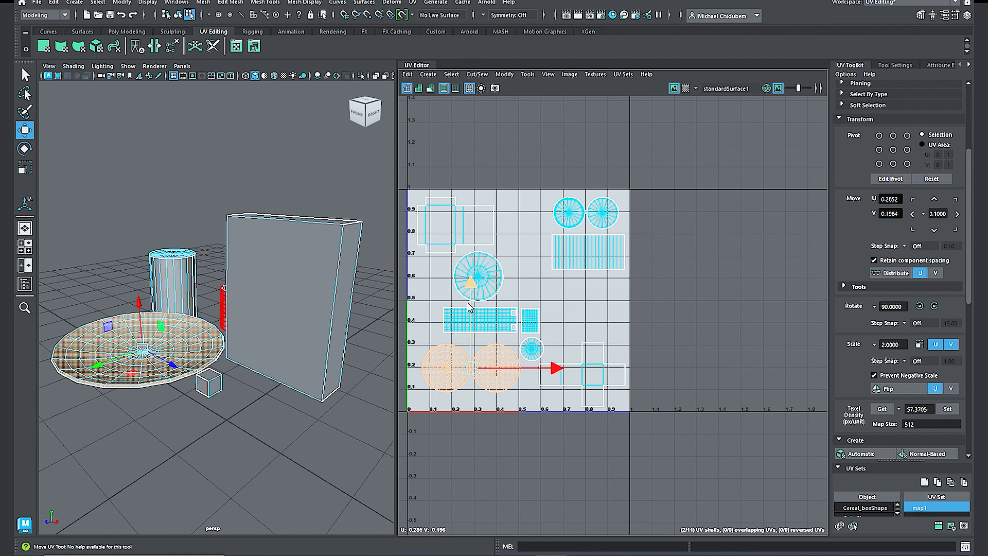
# Step: Select every UV shell in the tile and save the scene
pyautogui.keyDown('alt'); pyautogui.moveTo(489, 288); pyautogui.dragTo(536, 288, button='middle'); pyautogui.keyUp('alt')
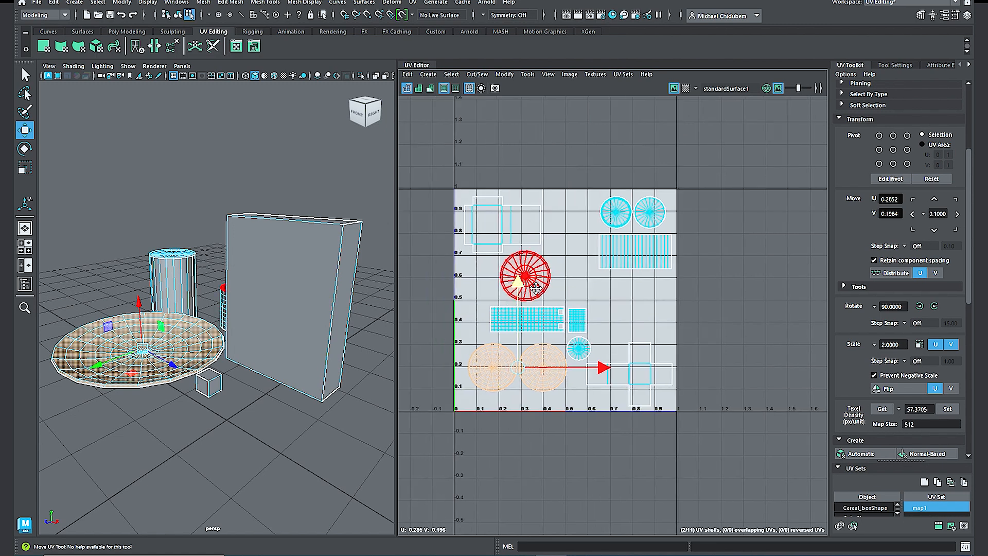
pyautogui.moveTo(430, 170); pyautogui.dragTo(735, 448)
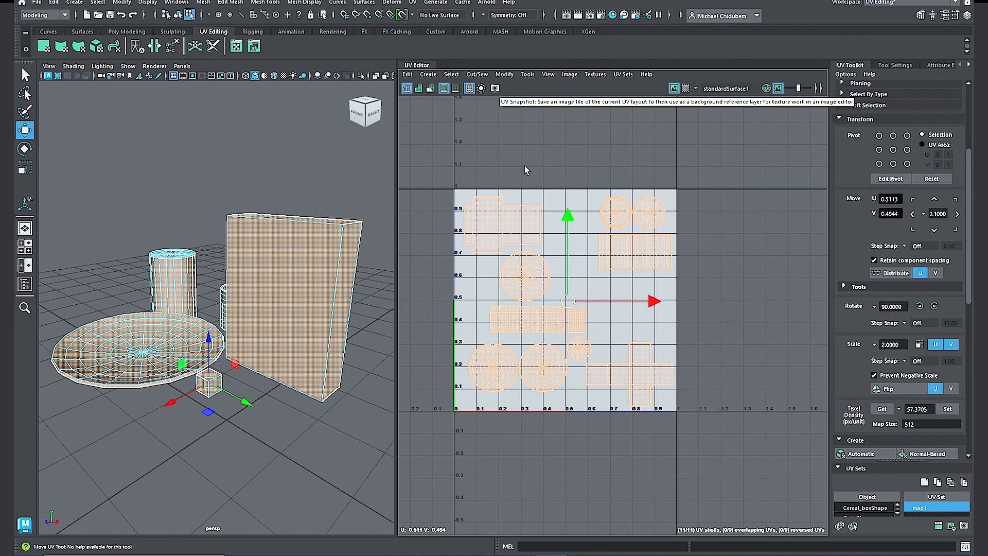
pyautogui.hotkey('ctrl', 's')
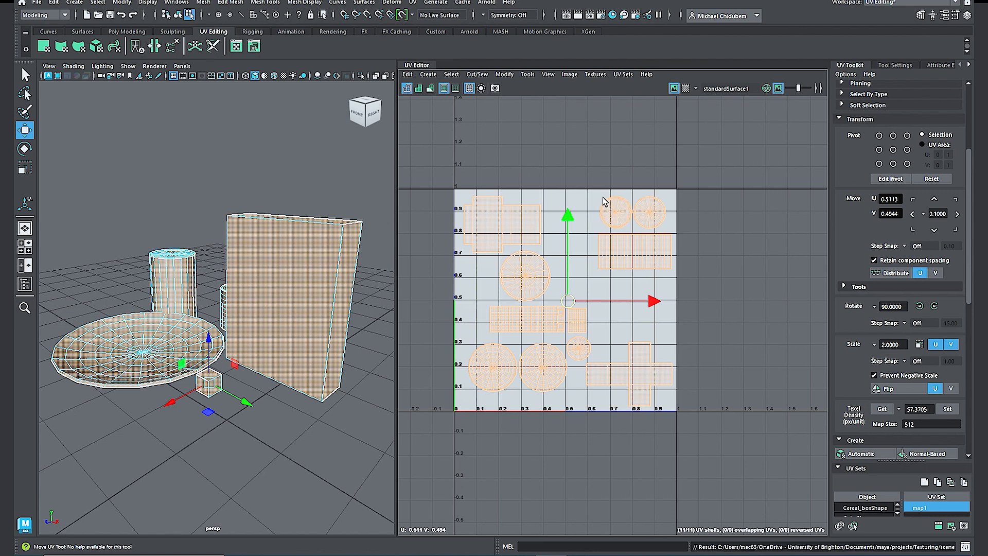
# Step: Export a UV snapshot of the layout as outUV in PNG format at 2048 × 2048 px
pyautogui.click(494, 90)
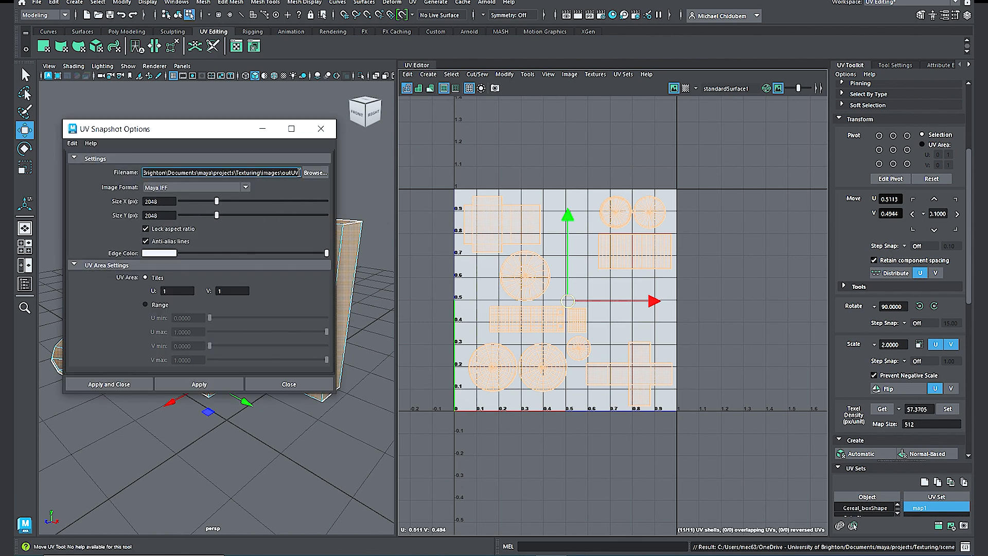
pyautogui.click(247, 188)
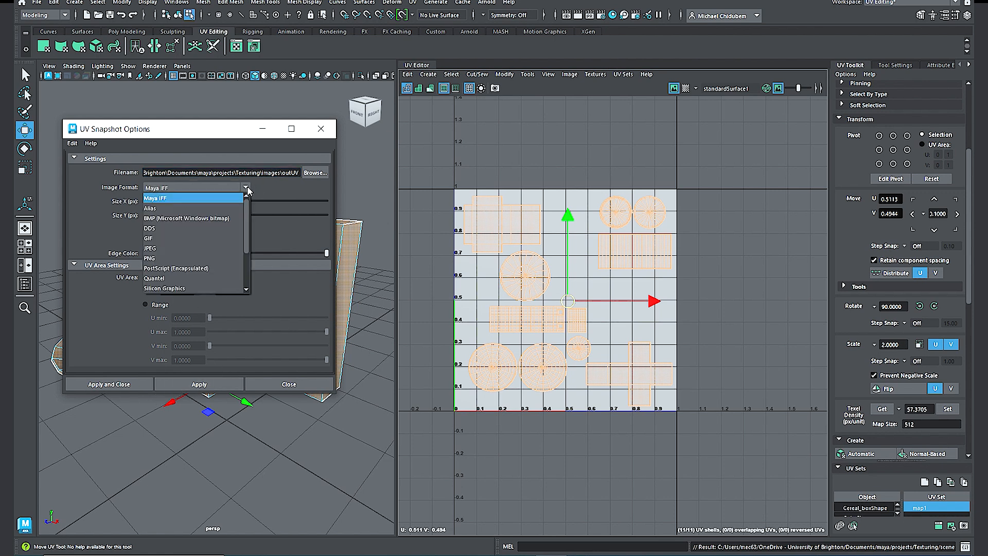
pyautogui.click(171, 259)
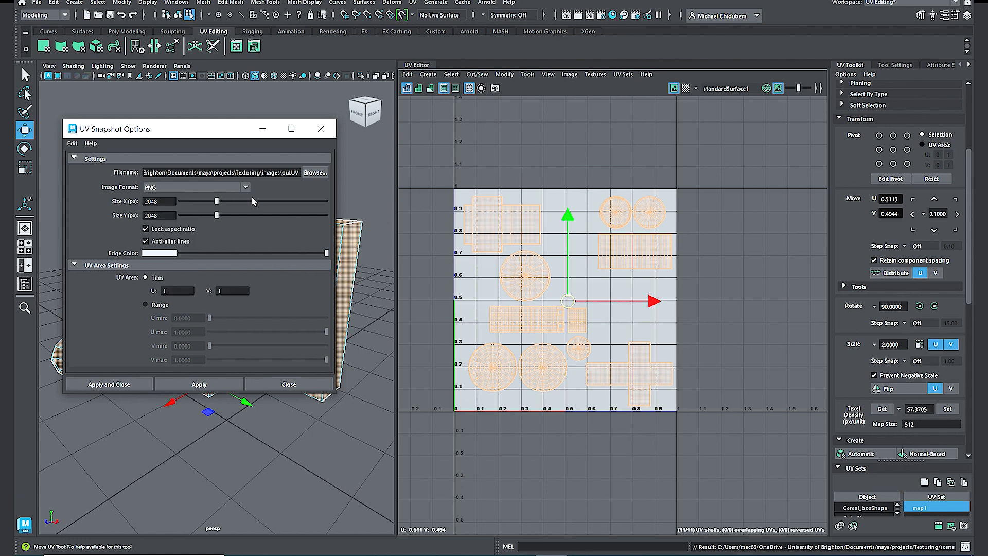
pyautogui.click(111, 385)
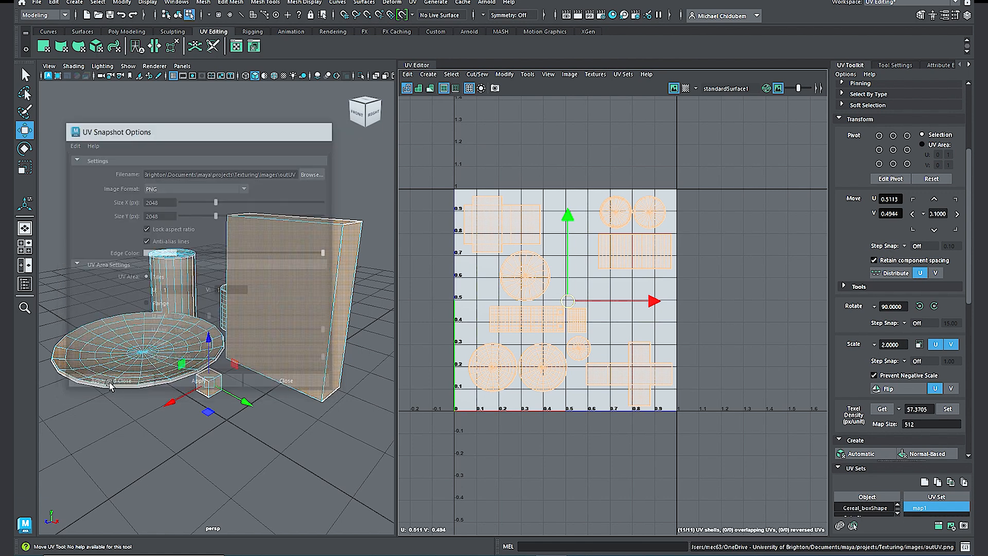